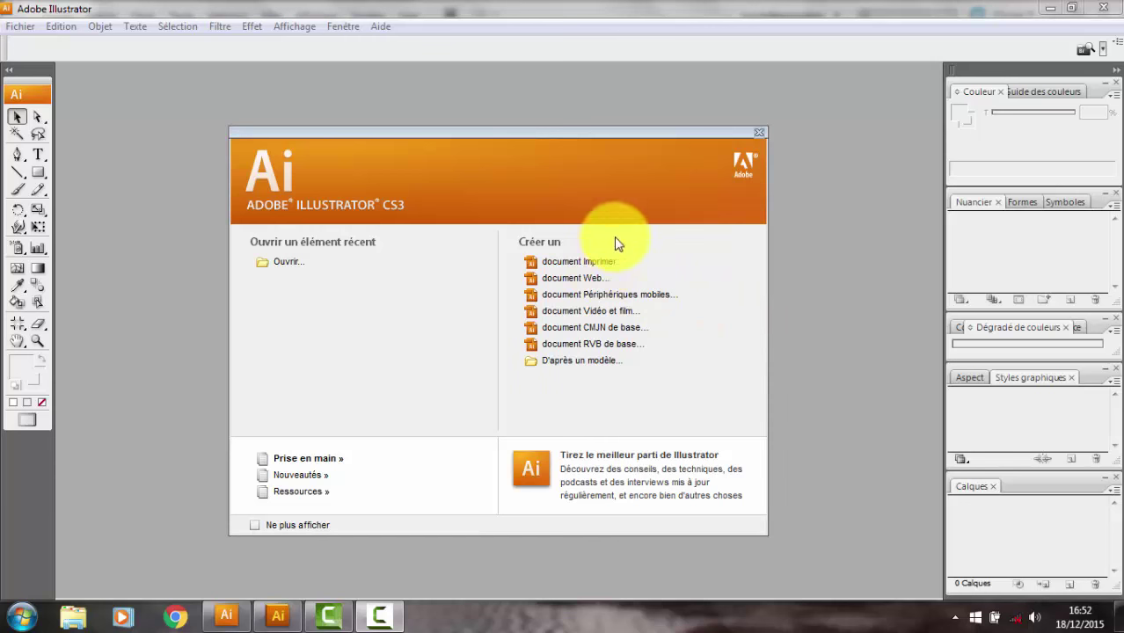
# - Create a new landscape CMYK print document measuring 30 × 22 cm
pyautogui.click(613, 262)
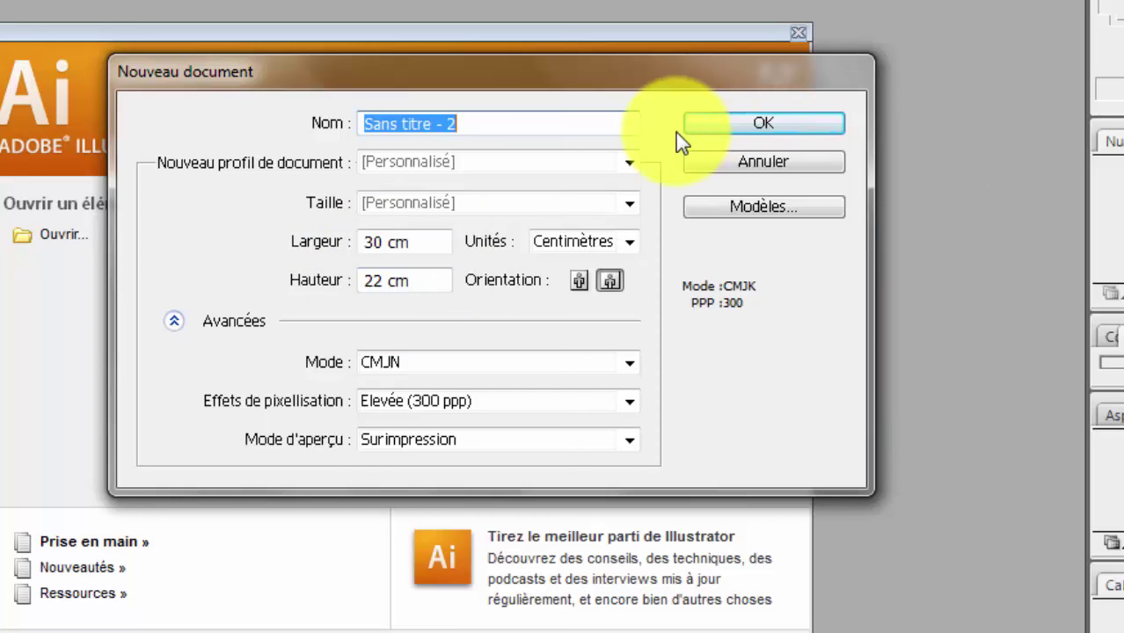
pyautogui.click(726, 127)
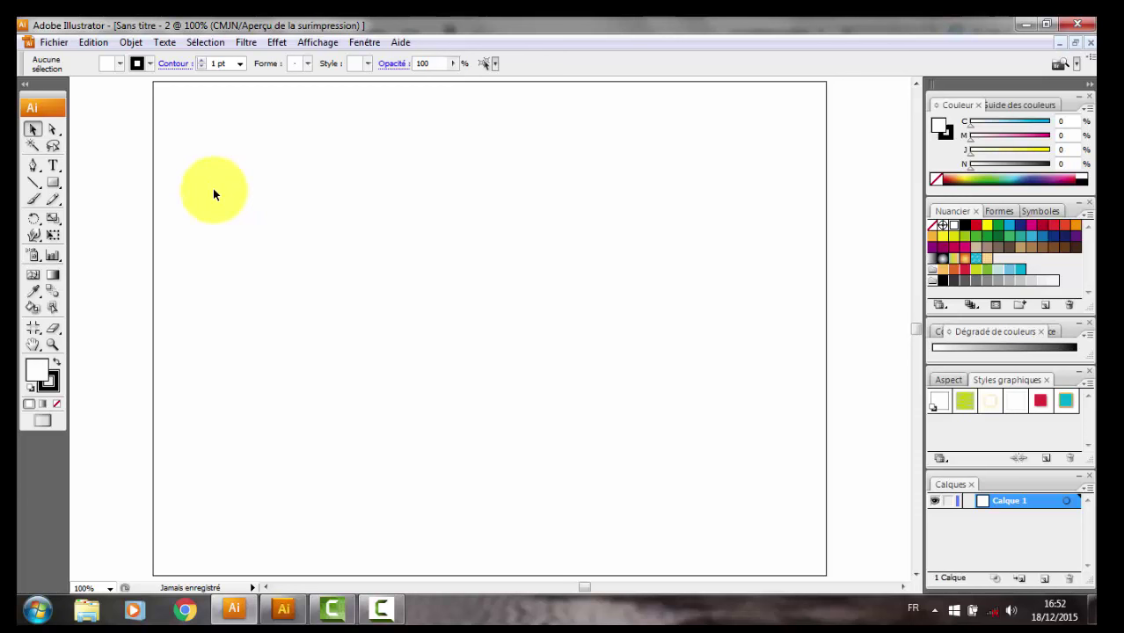
# - Show the rulers and drag out a vertical guide positioned at X = 1 cm
pyautogui.hotkey('ctrl', 'r')
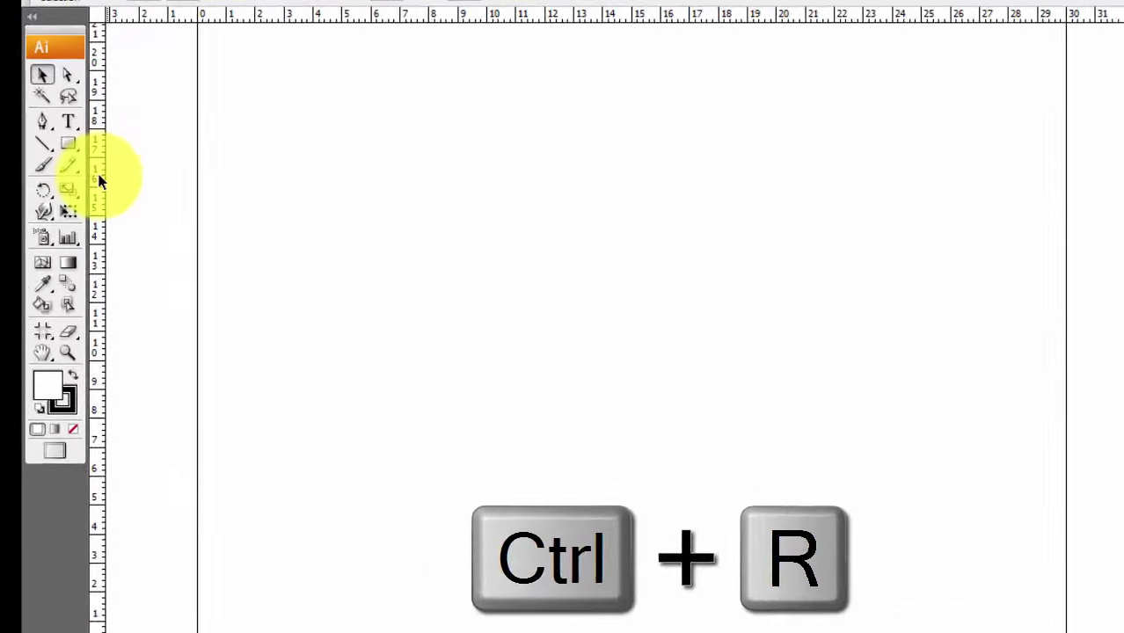
pyautogui.moveTo(78, 209); pyautogui.dragTo(178, 212)
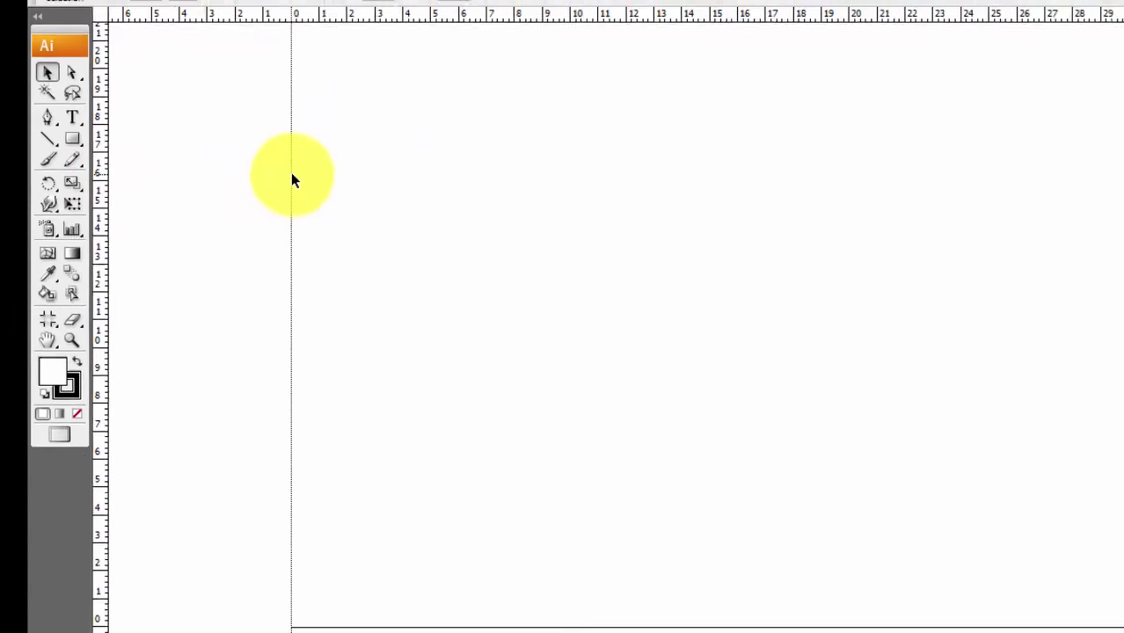
pyautogui.moveTo(262, 186); pyautogui.dragTo(250, 186)
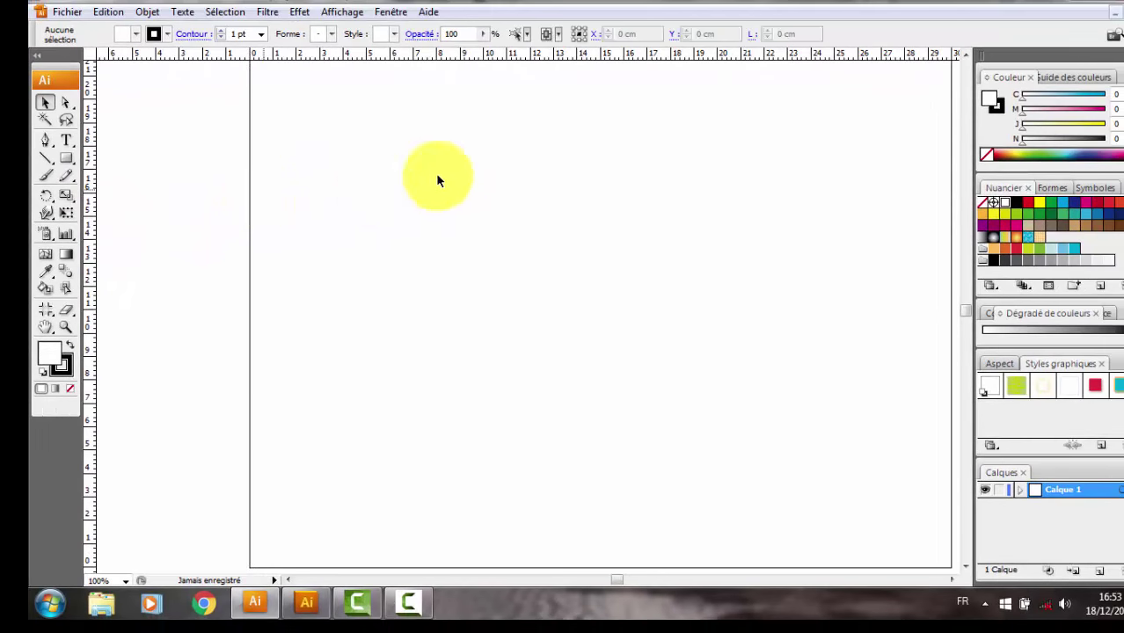
pyautogui.hotkey('ctrl', 'z')
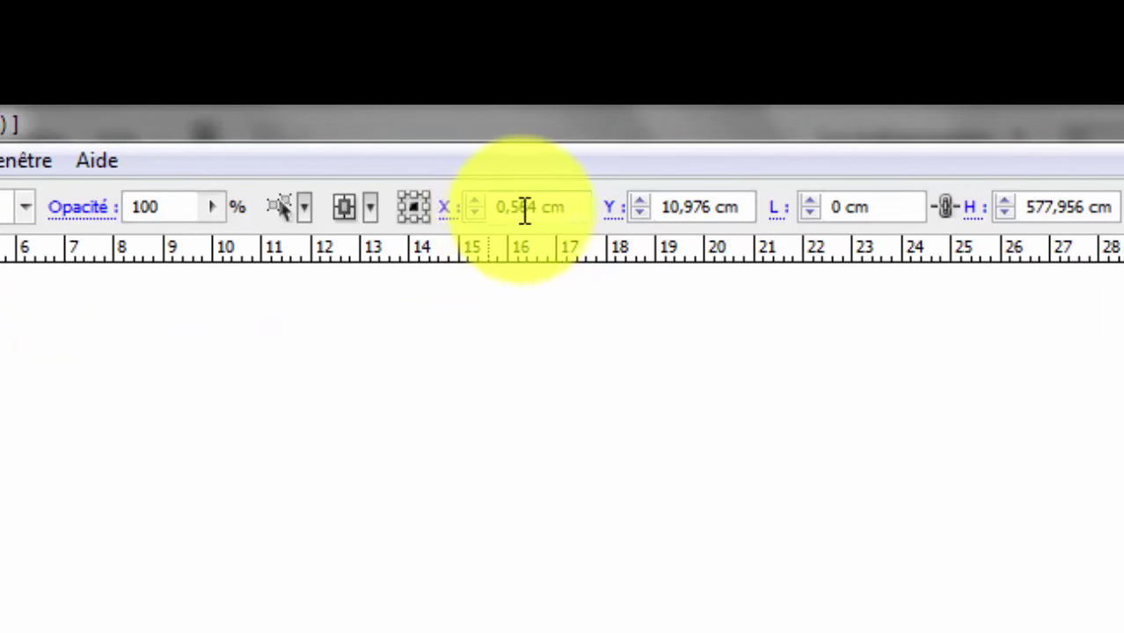
pyautogui.moveTo(536, 201); pyautogui.dragTo(485, 201)
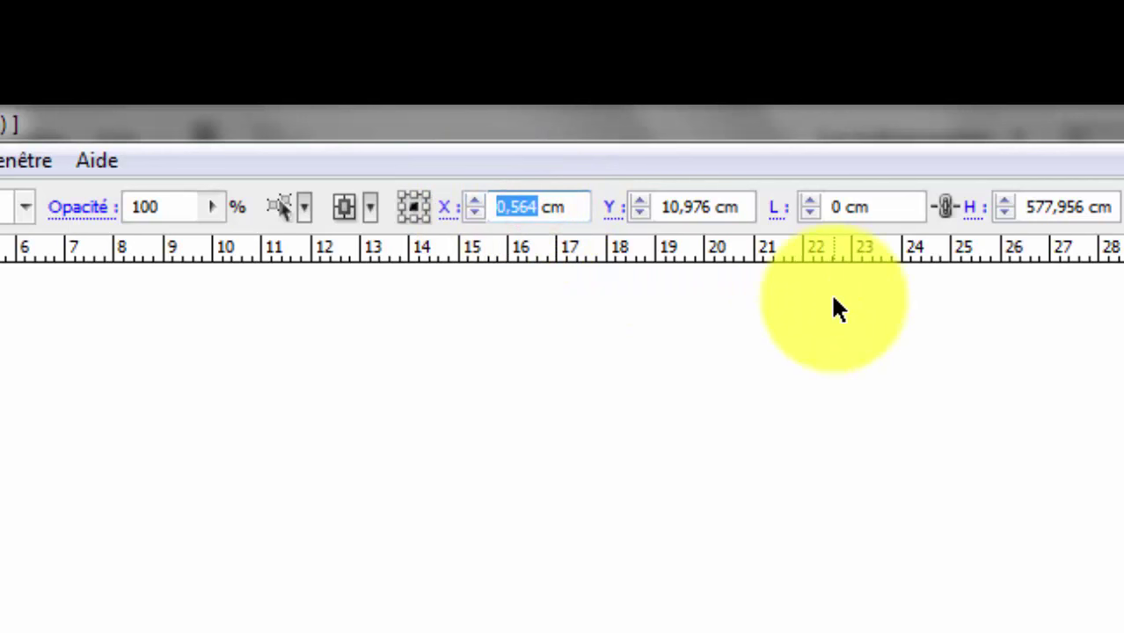
pyautogui.write('1')
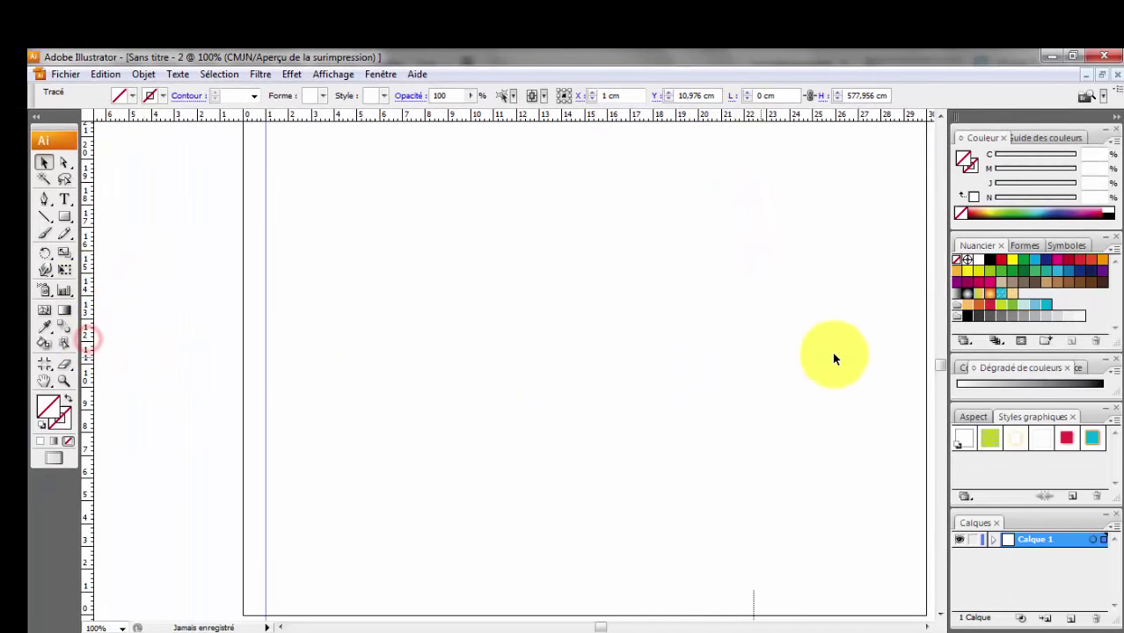
# - Position a second vertical guide at X = 29 cm
pyautogui.click(694, 115)
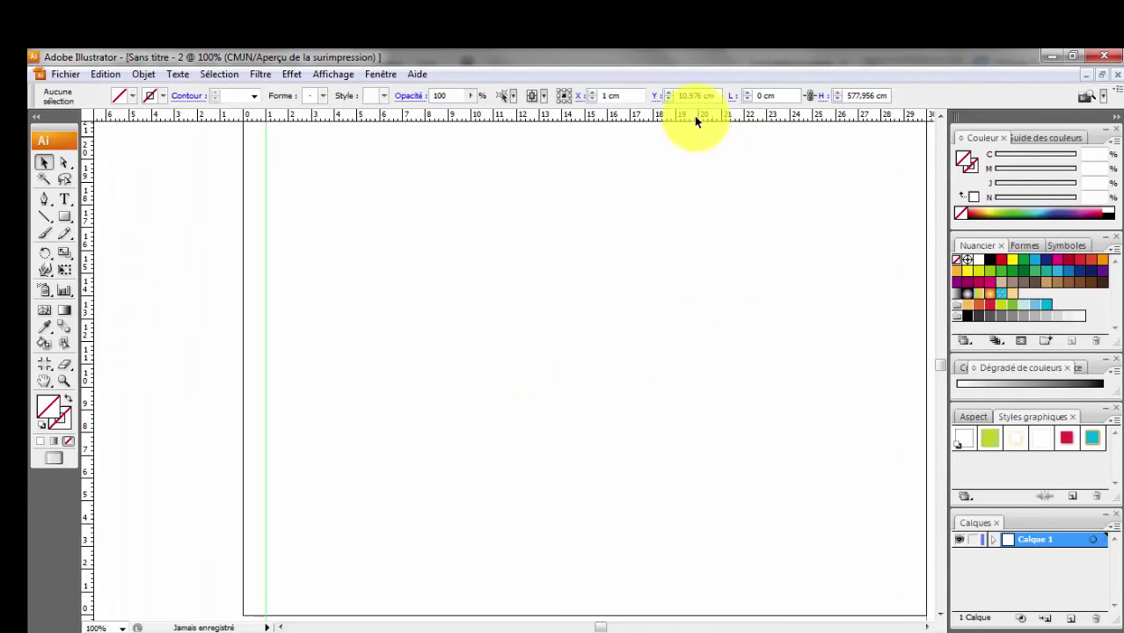
pyautogui.doubleClick(608, 95)
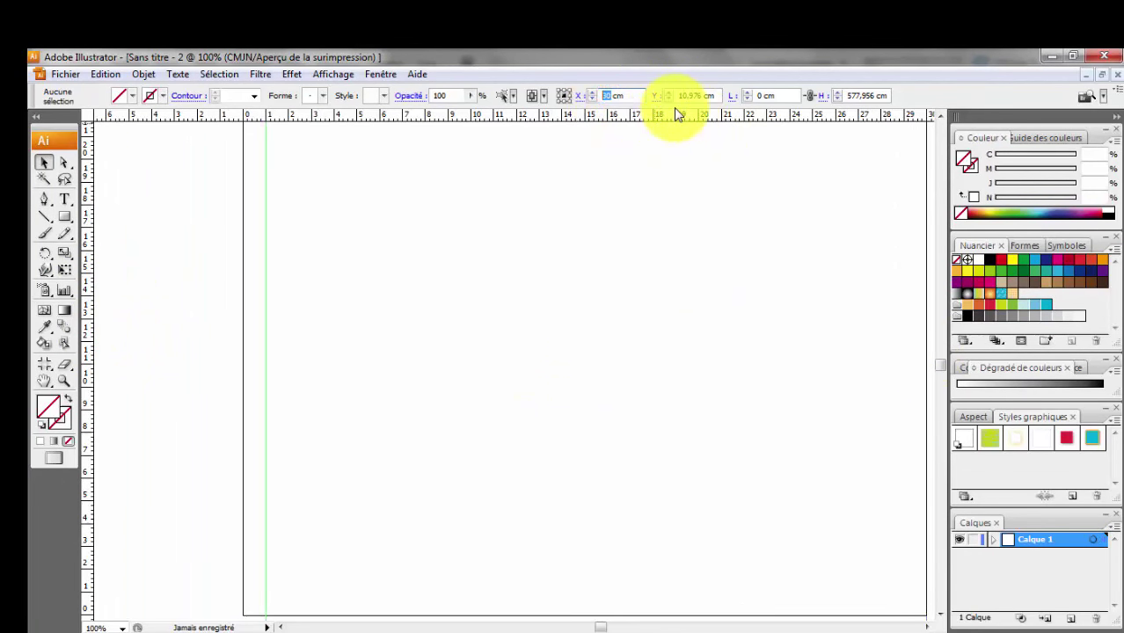
pyautogui.write('2')
pyautogui.write('9')
pyautogui.press('Return')
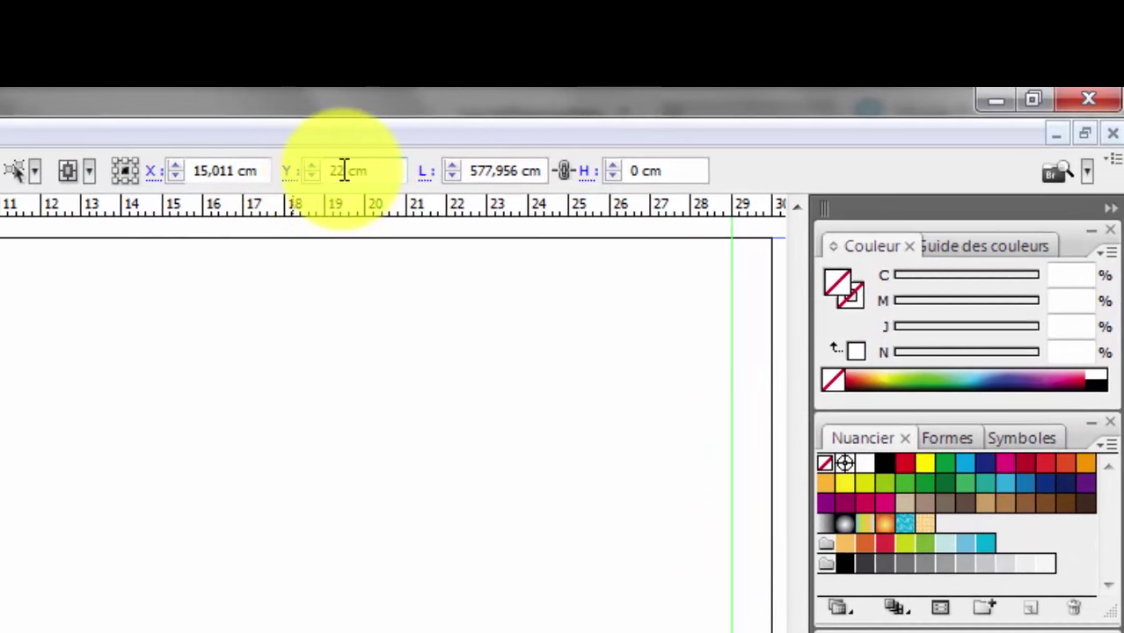
# - Set a horizontal guide's Y position to 21 cm
pyautogui.click(343, 170)
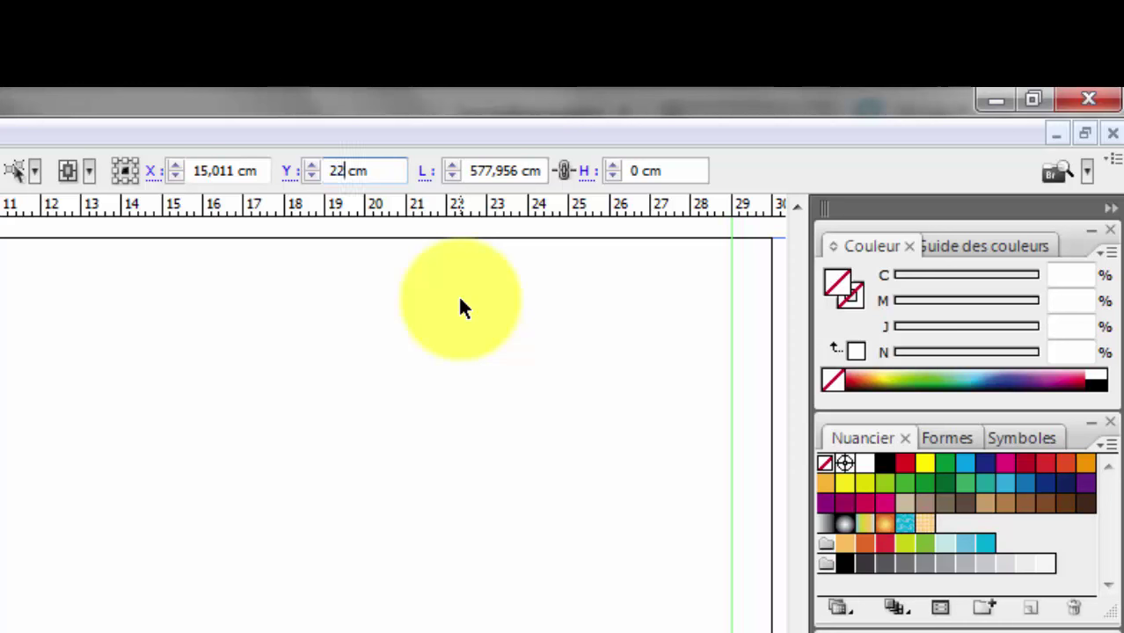
pyautogui.press('Delete')
pyautogui.write('8')
pyautogui.press('BackSpace')
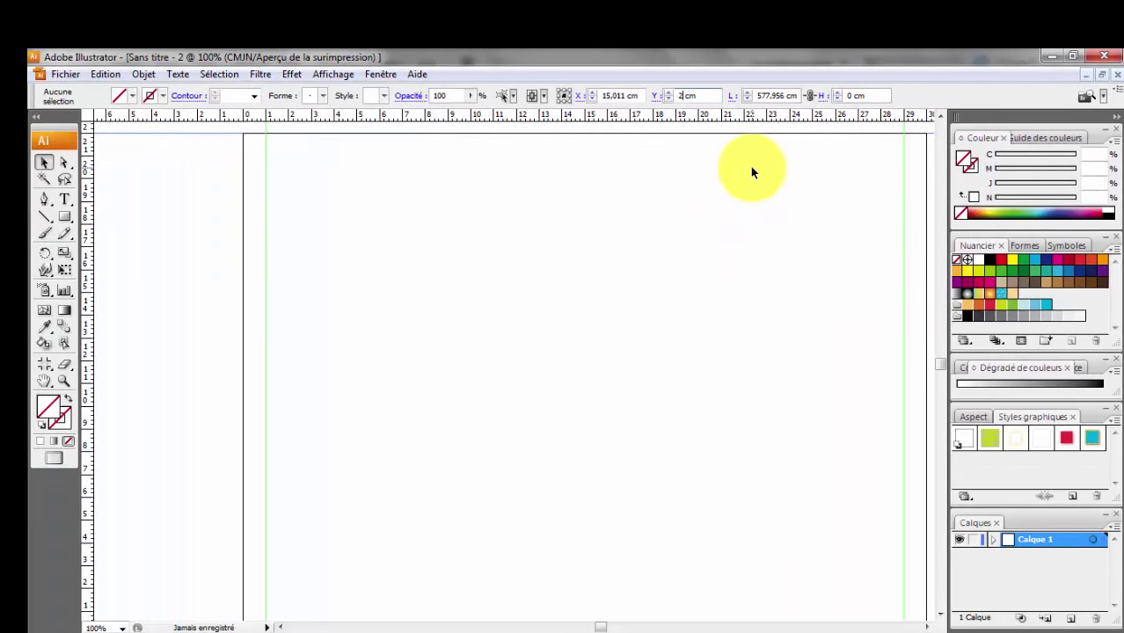
pyautogui.write('1')
pyautogui.press('Return')
# - Add another horizontal guide near the page bottom at Y = 1 cm
pyautogui.moveTo(751, 164); pyautogui.dragTo(740, 601)
pyautogui.click(756, 481)
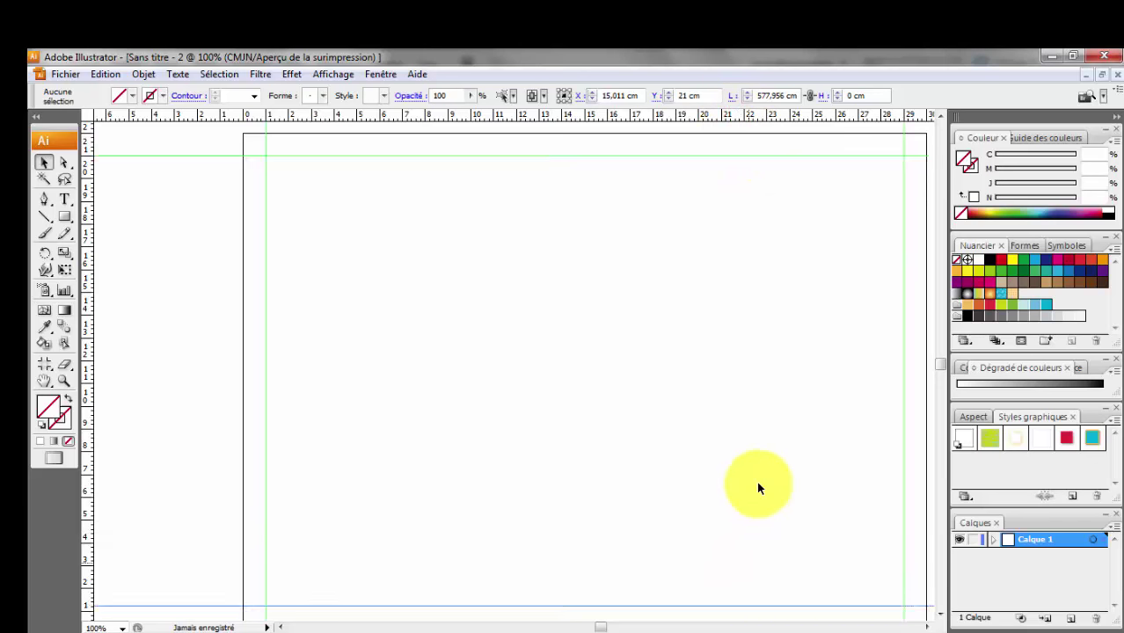
pyautogui.click(694, 94)
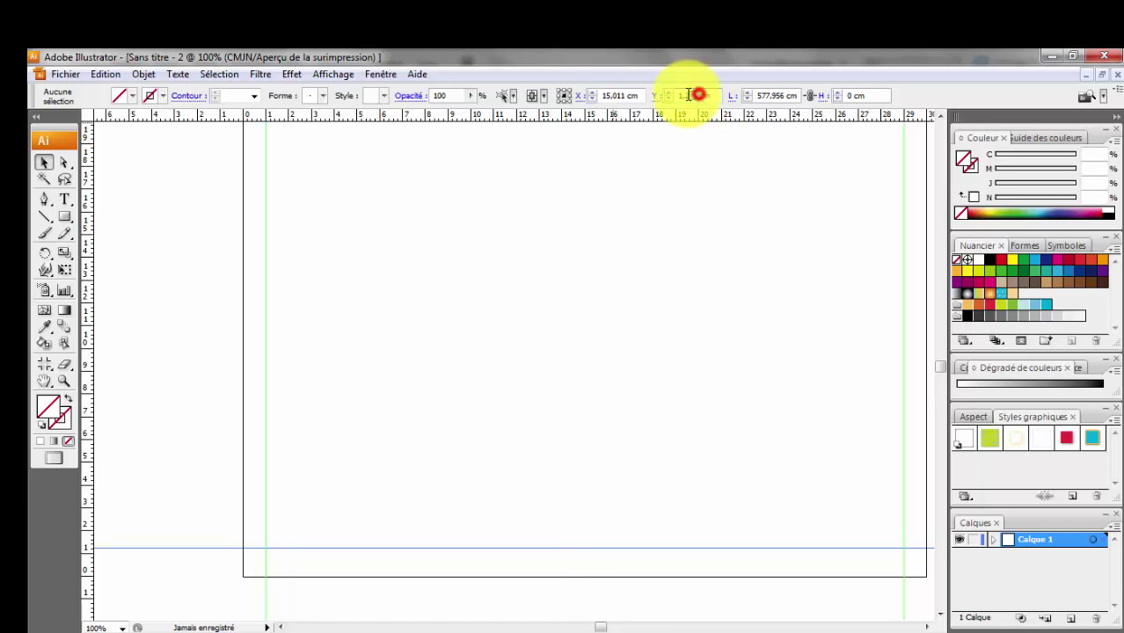
pyautogui.press('BackSpace')
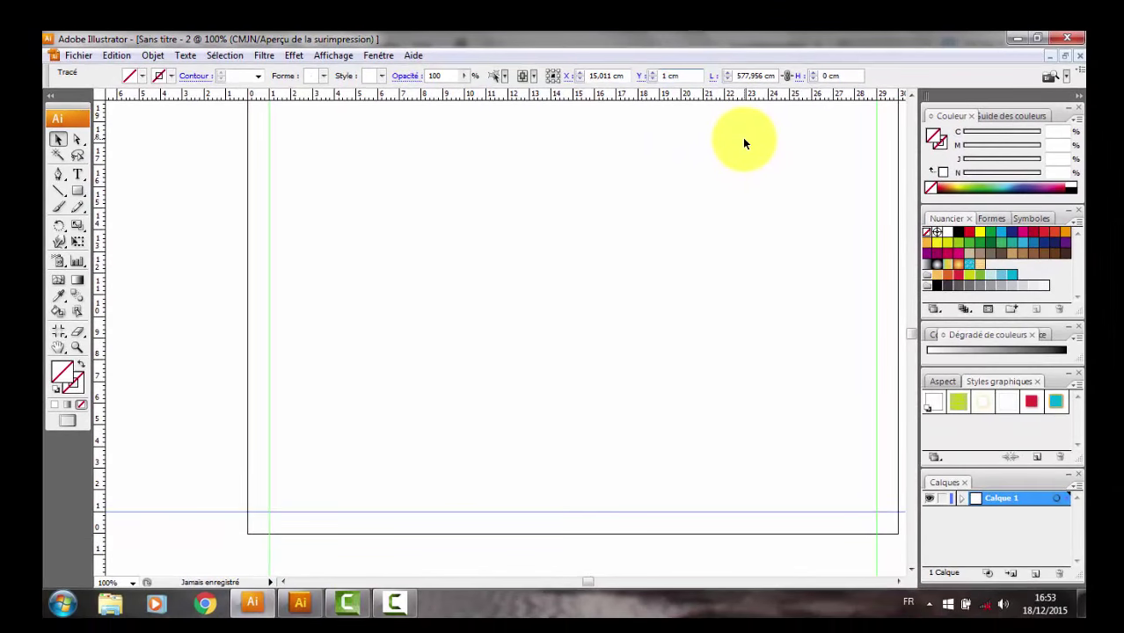
pyautogui.press('Return')
# - Fit the whole page in the window, then switch over to Illustrator CS5
pyautogui.click(327, 57)
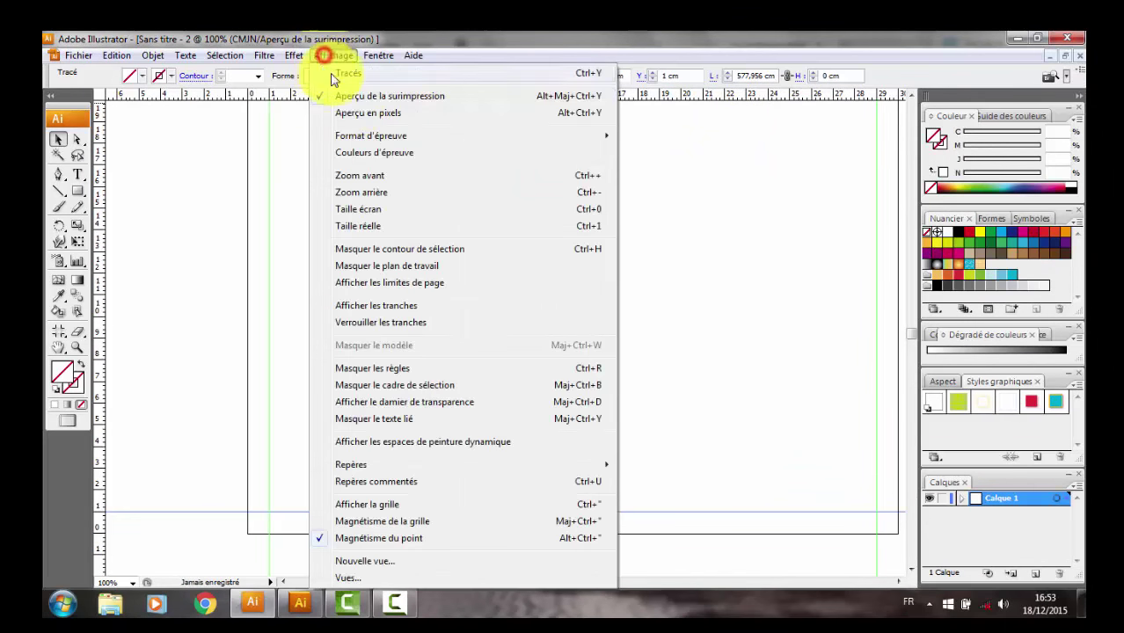
pyautogui.click(396, 210)
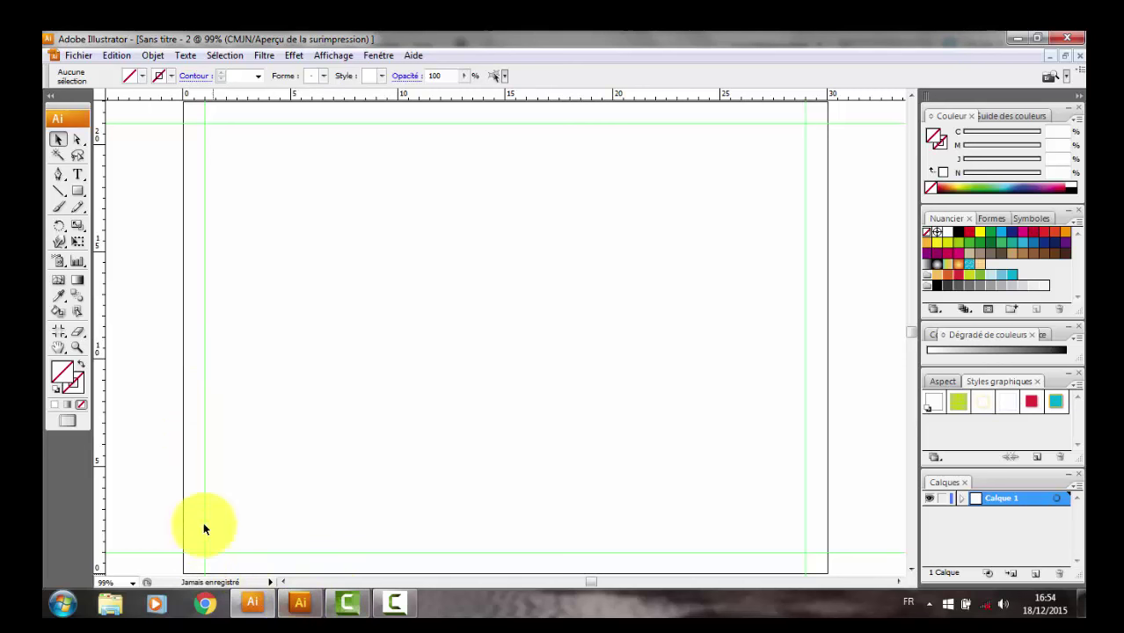
pyautogui.click(308, 610)
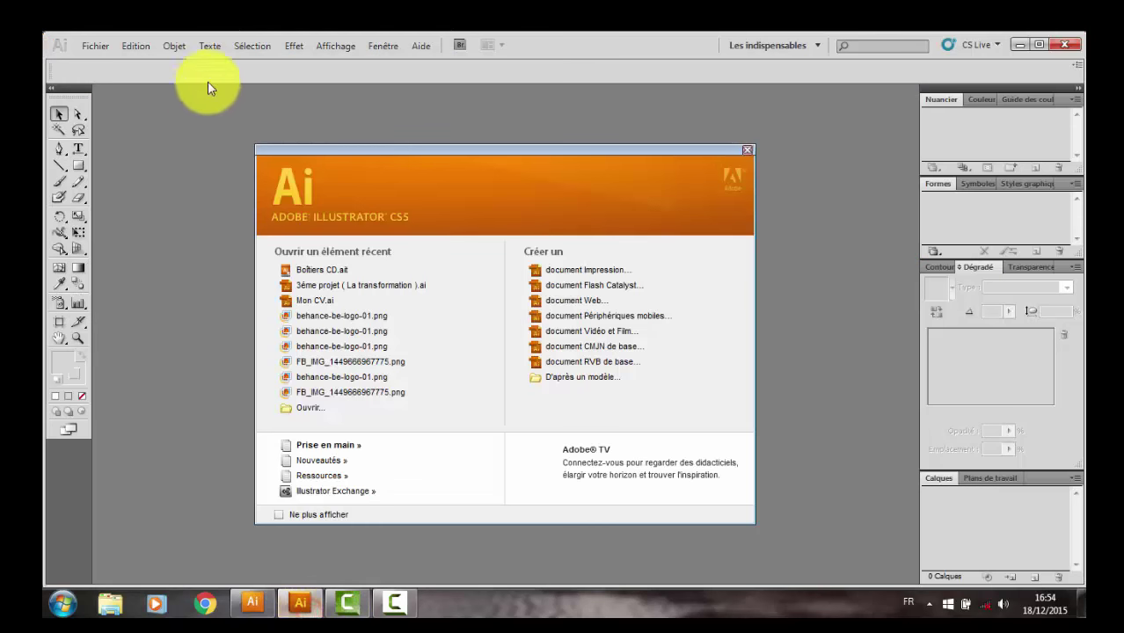
# - In CS5, create a 30 × 22 cm print document with 0.3 cm bleed and zoom in
pyautogui.click(610, 270)
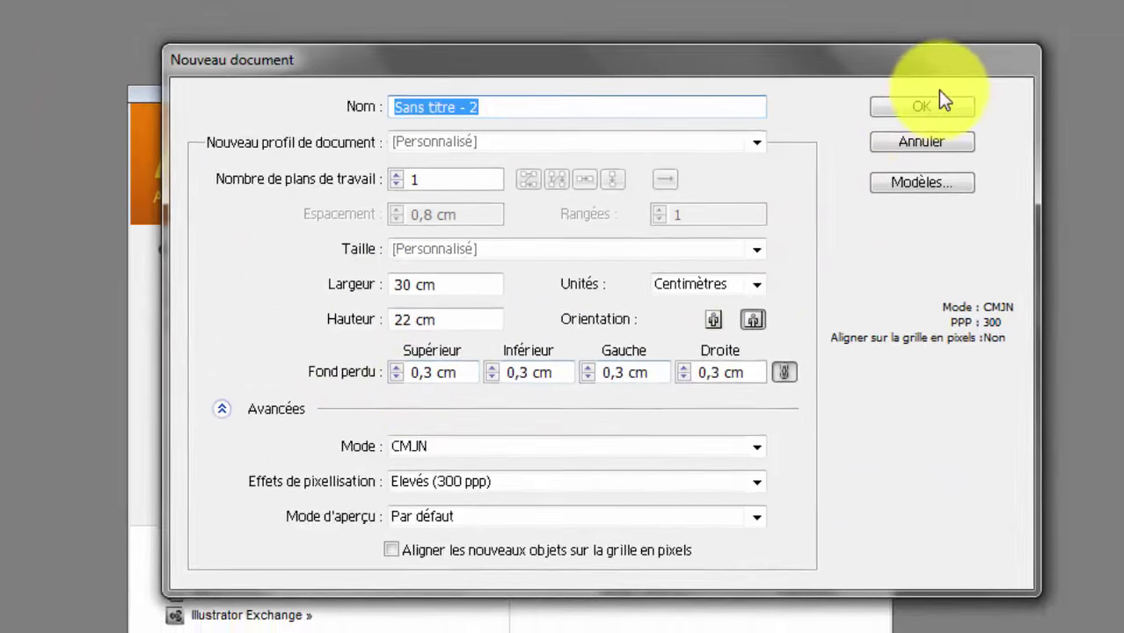
pyautogui.click(840, 130)
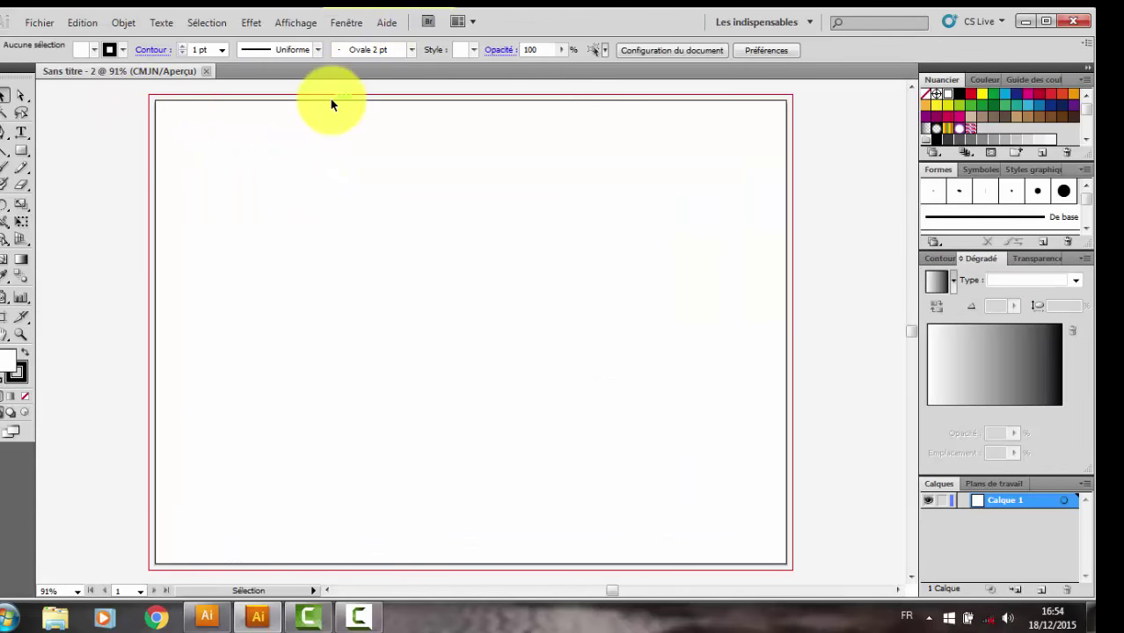
pyautogui.hotkey('ctrl', '+')
pyautogui.hotkey('ctrl', '+')
pyautogui.hotkey('ctrl', '+')
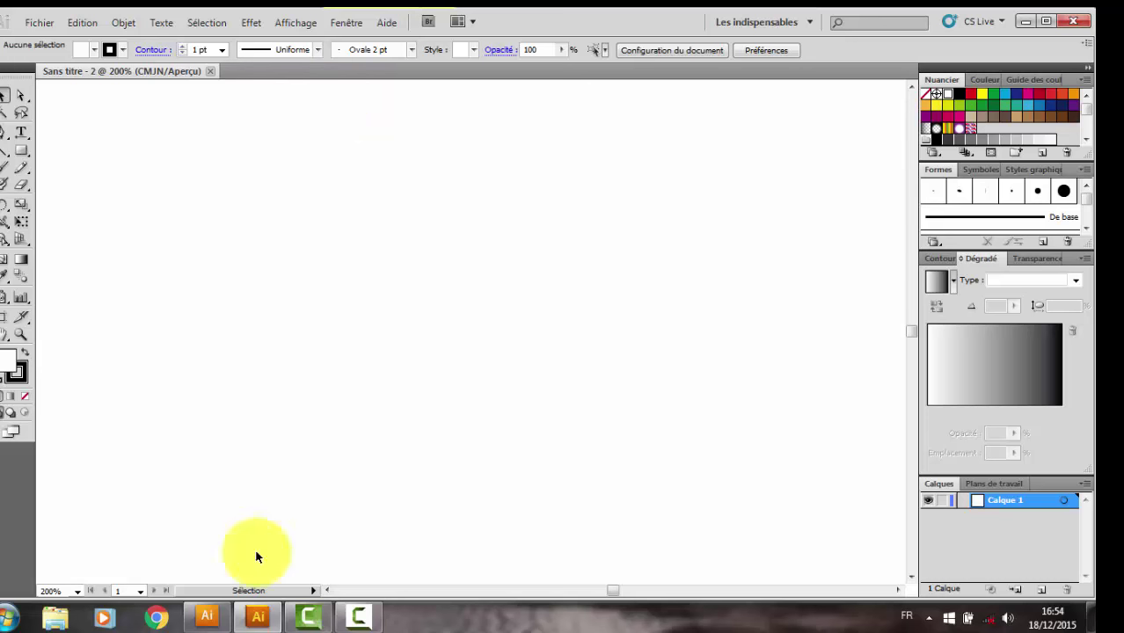
pyautogui.moveTo(614, 590); pyautogui.dragTo(599, 590)
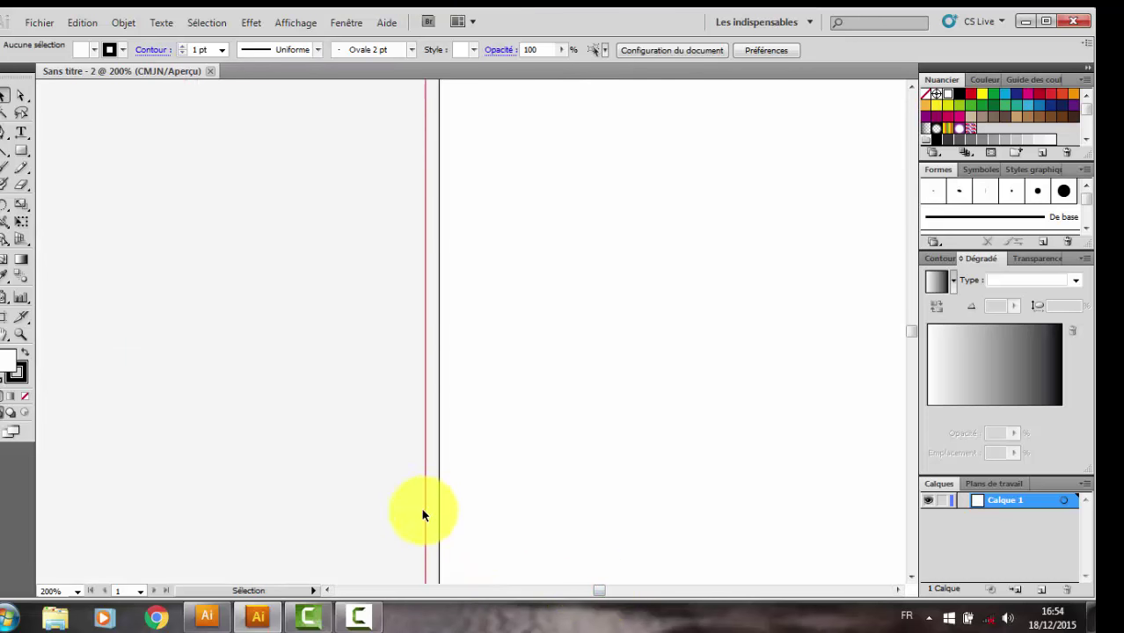
# - Set the view to 100%, fit all artwork in the window, and return to CS3
pyautogui.click(78, 591)
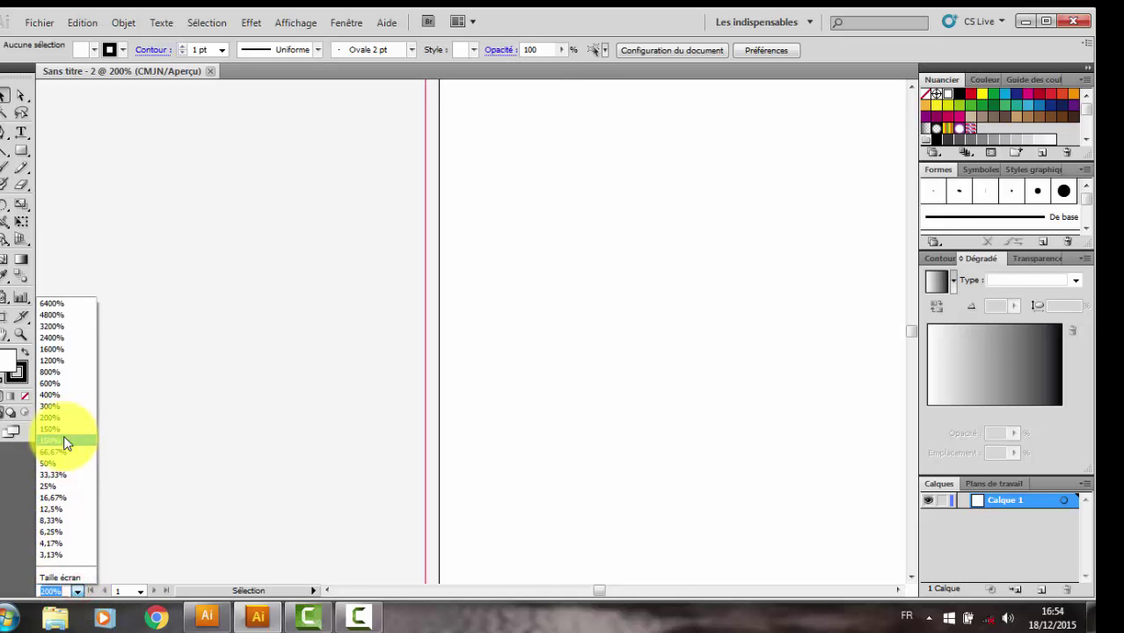
pyautogui.click(64, 439)
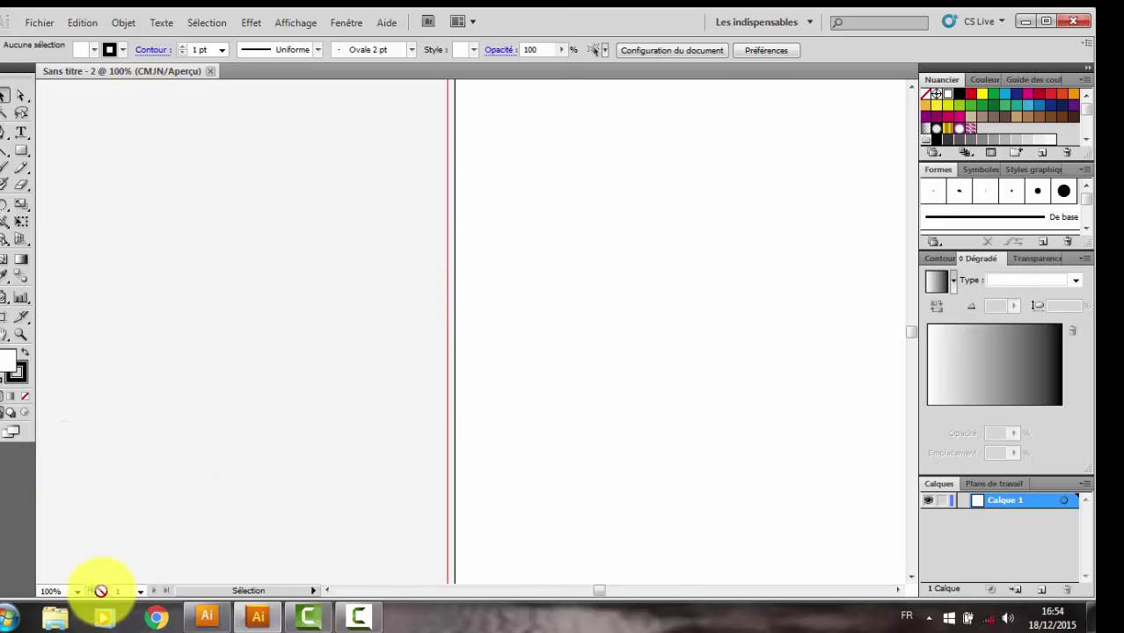
pyautogui.click(306, 23)
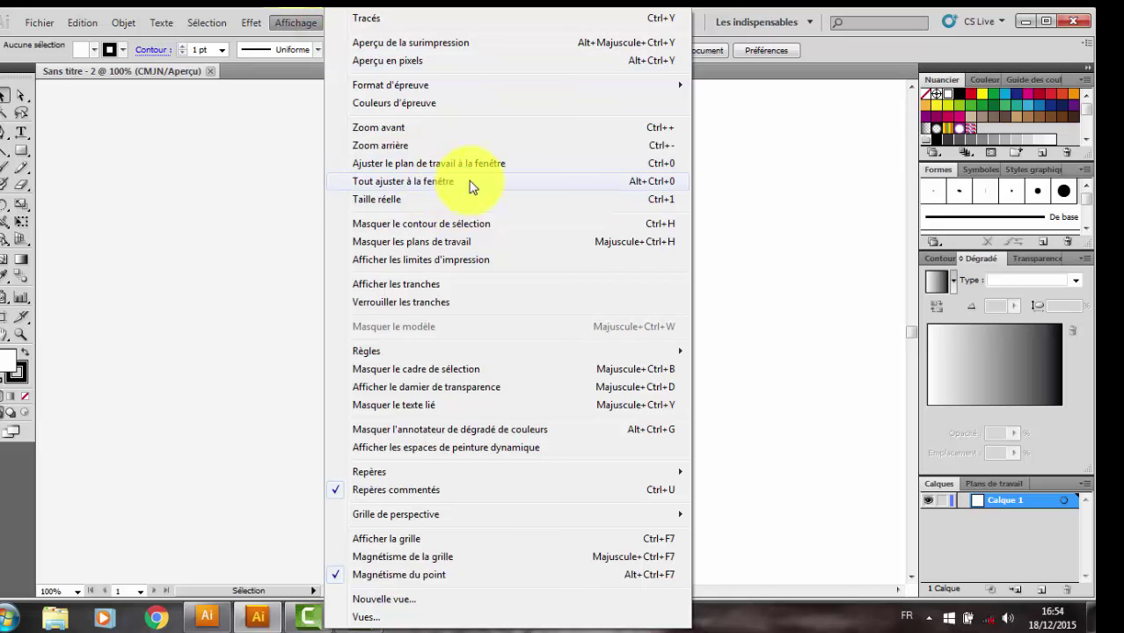
pyautogui.click(461, 185)
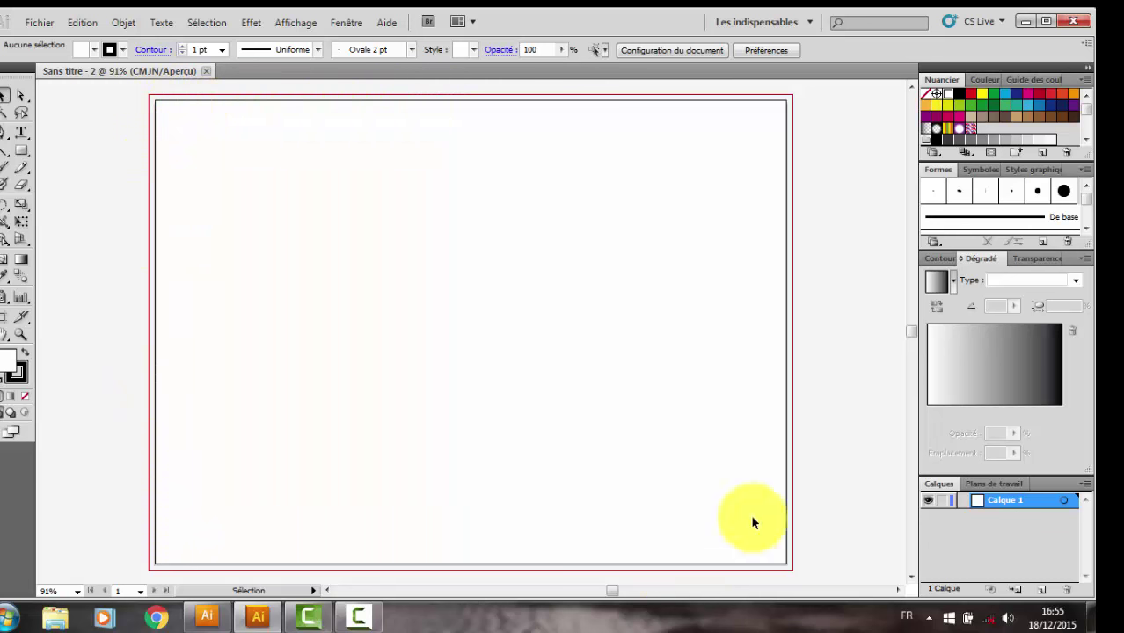
pyautogui.click(211, 617)
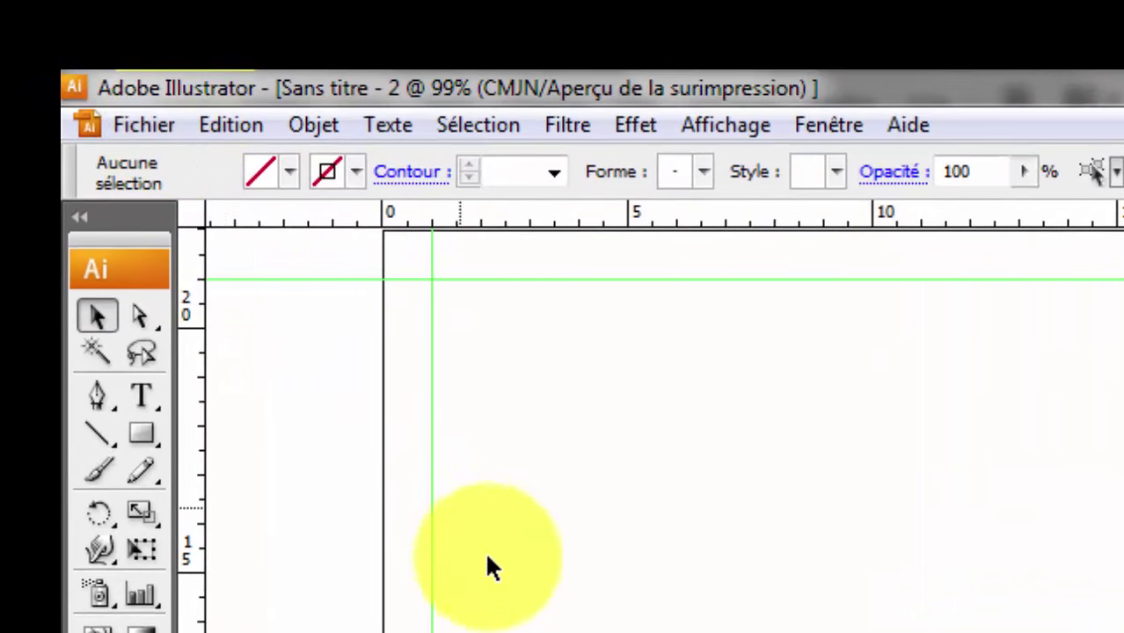
# - In the print settings' Marks and Bleed section, set a linked 0,3 cm bleed on all sides
pyautogui.click(155, 114)
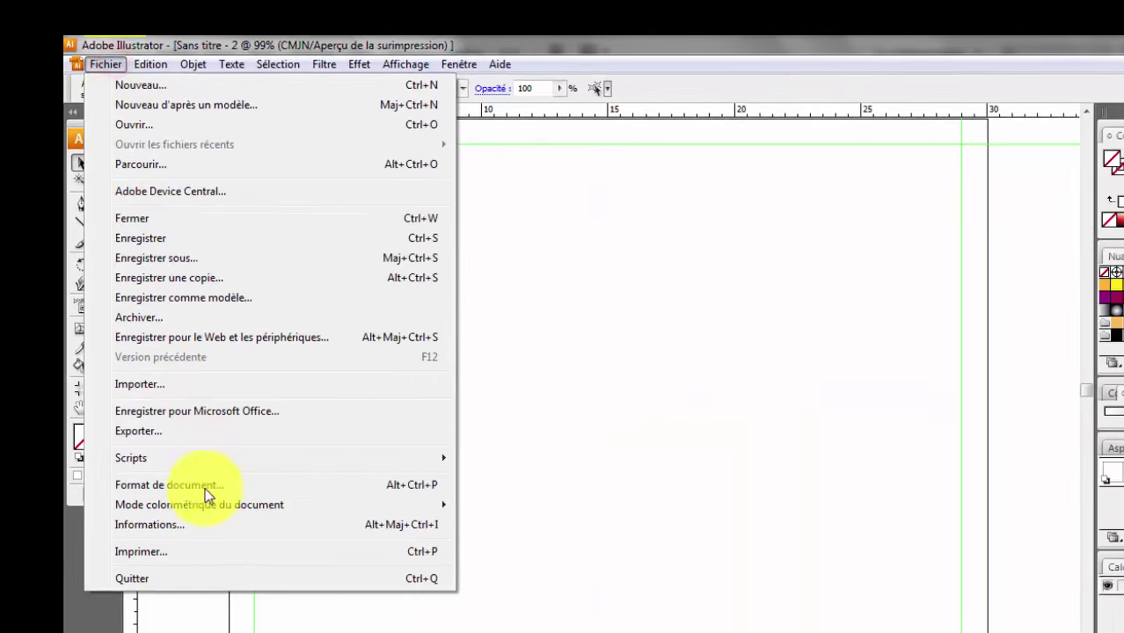
pyautogui.click(220, 550)
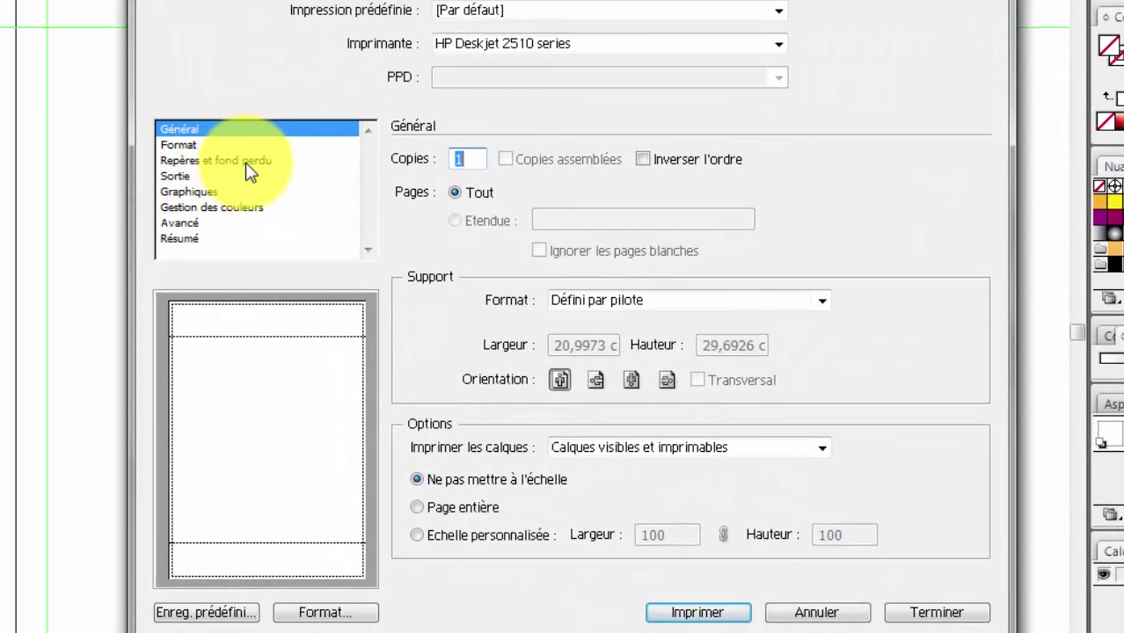
pyautogui.click(247, 163)
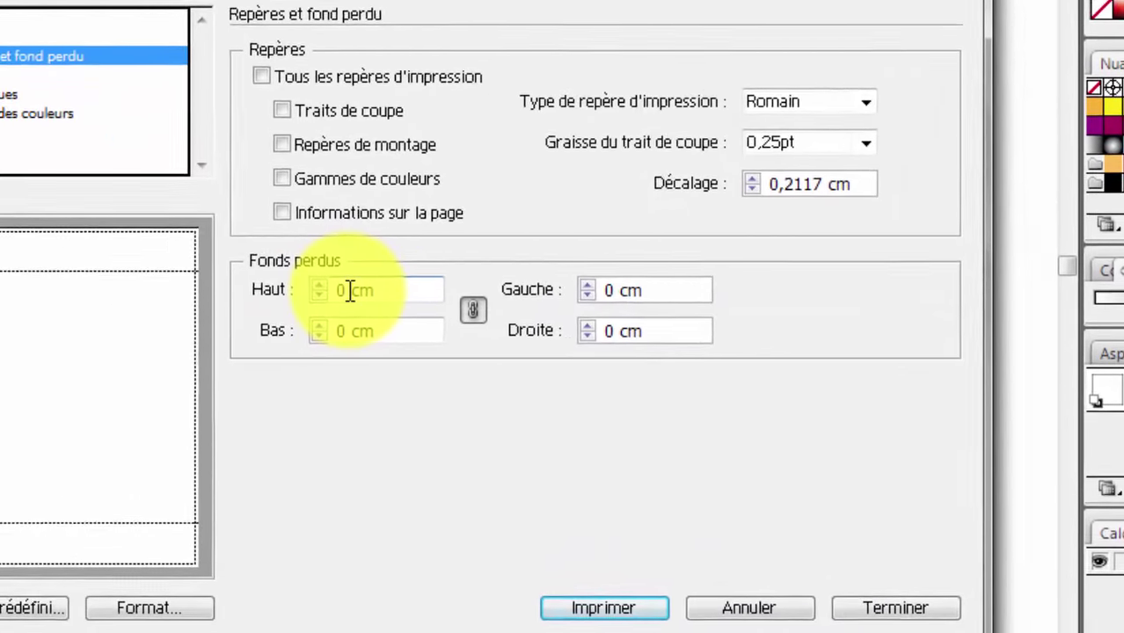
pyautogui.click(348, 291)
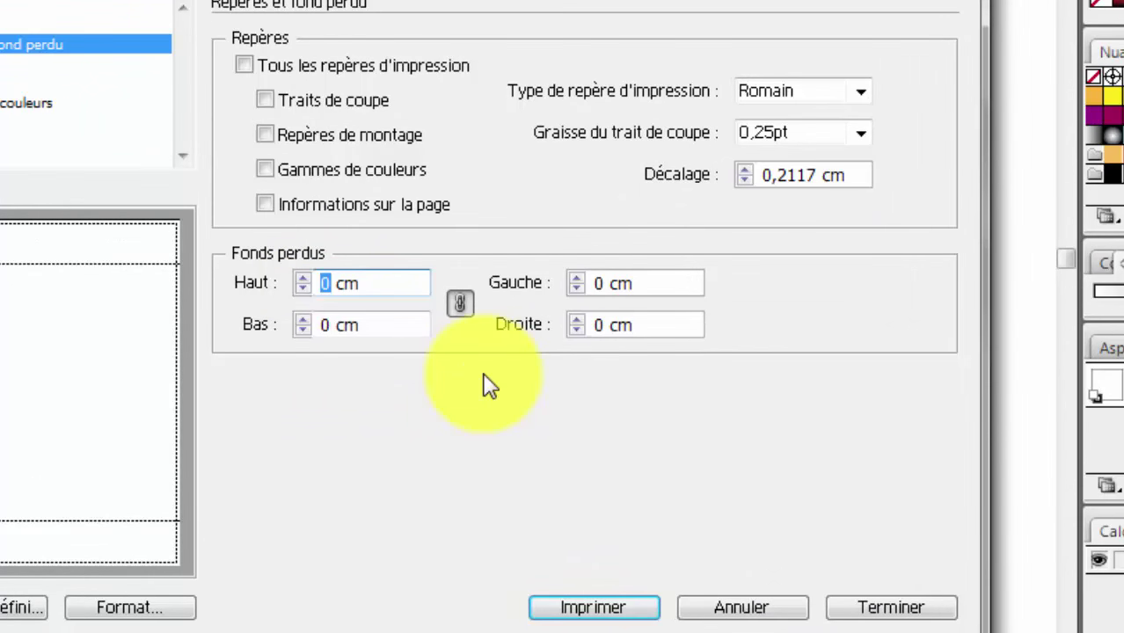
pyautogui.click(300, 277)
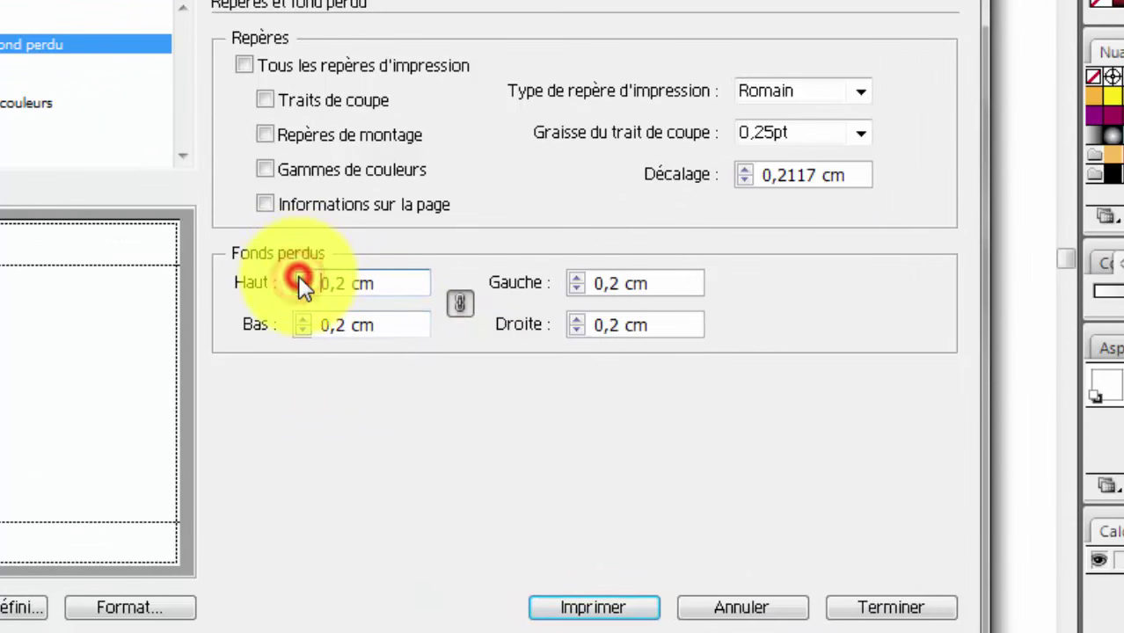
pyautogui.click(459, 303)
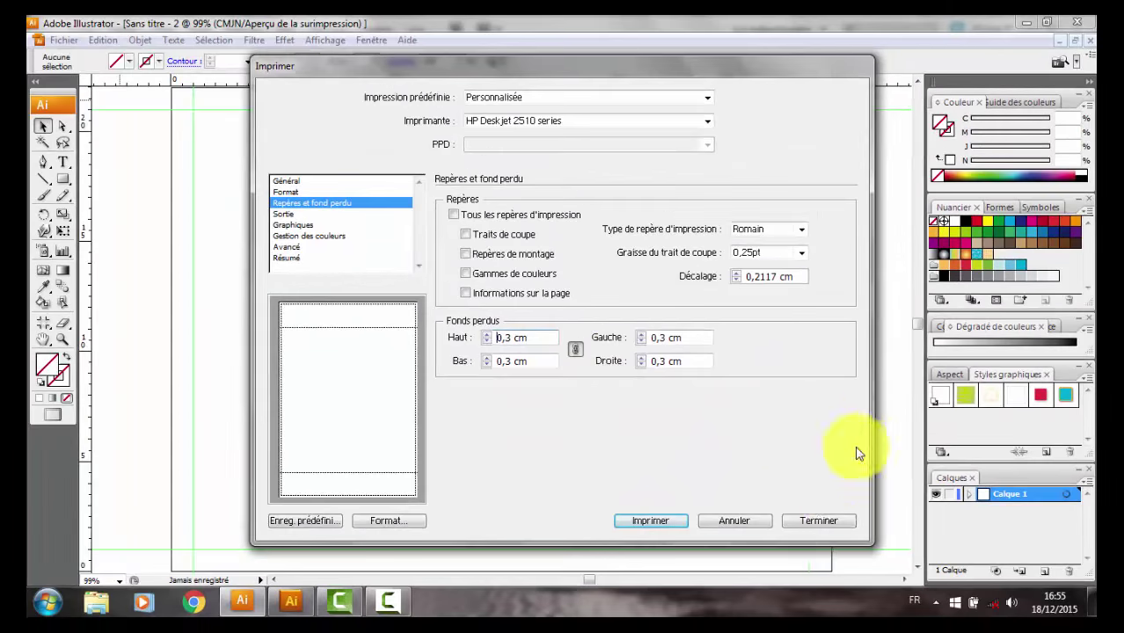
pyautogui.click(833, 521)
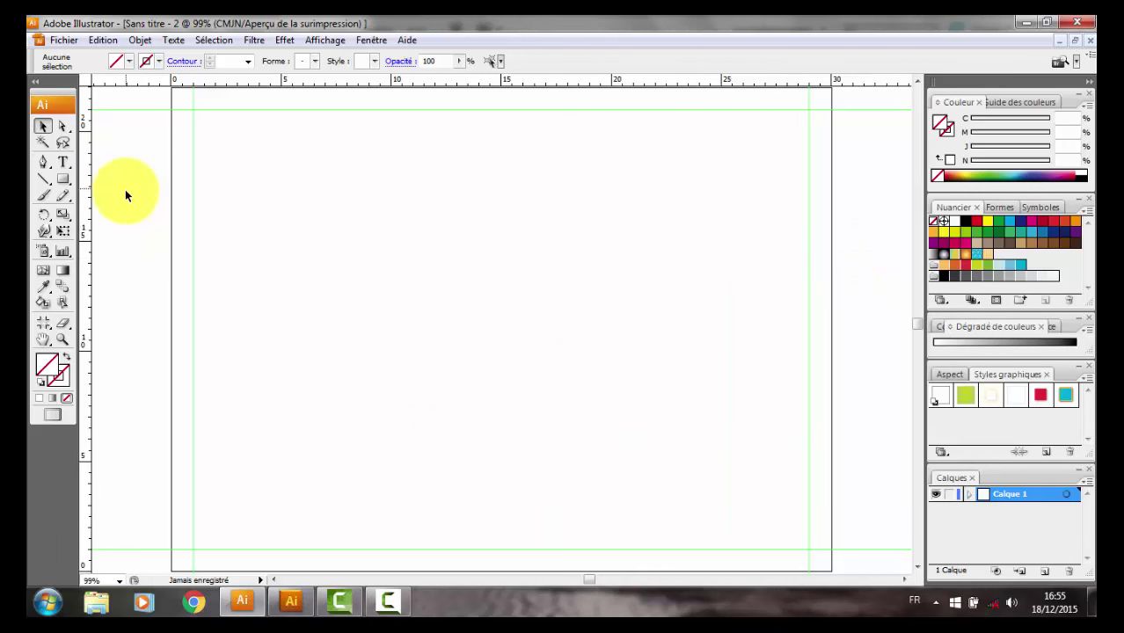
# - Draw a 30 × 22 cm rectangle covering the whole page
pyautogui.click(64, 179)
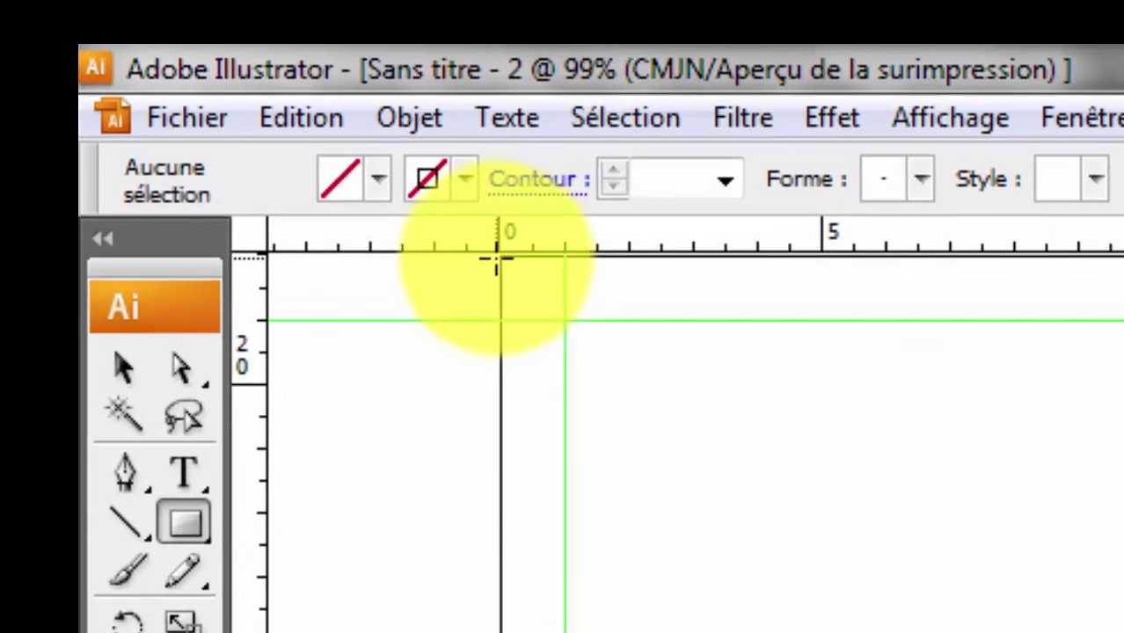
pyautogui.click(501, 255)
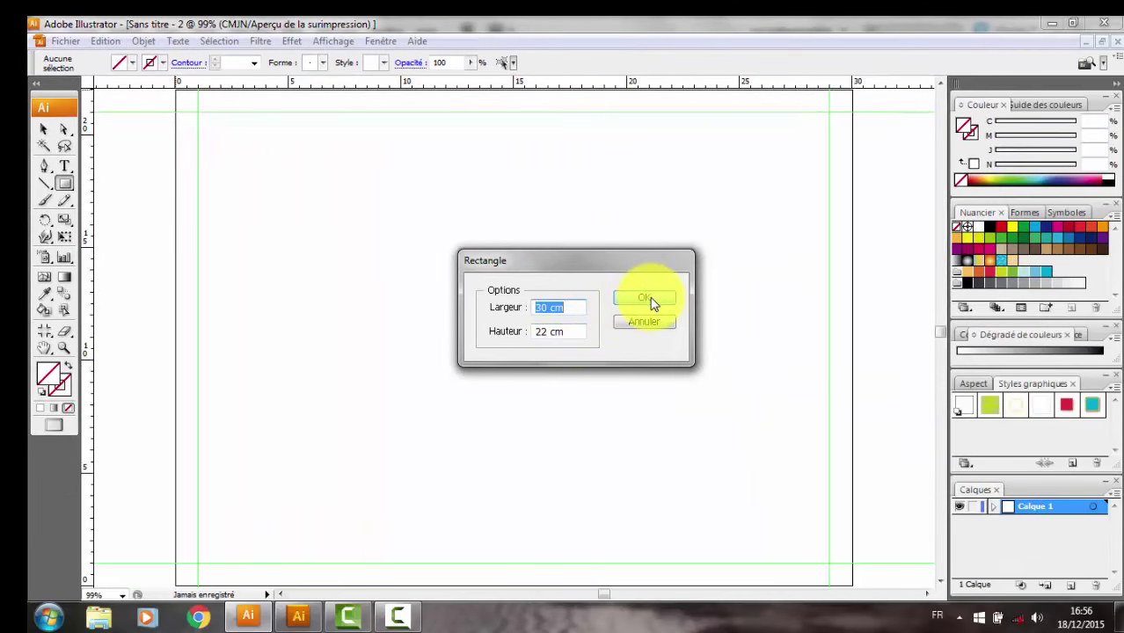
pyautogui.click(648, 299)
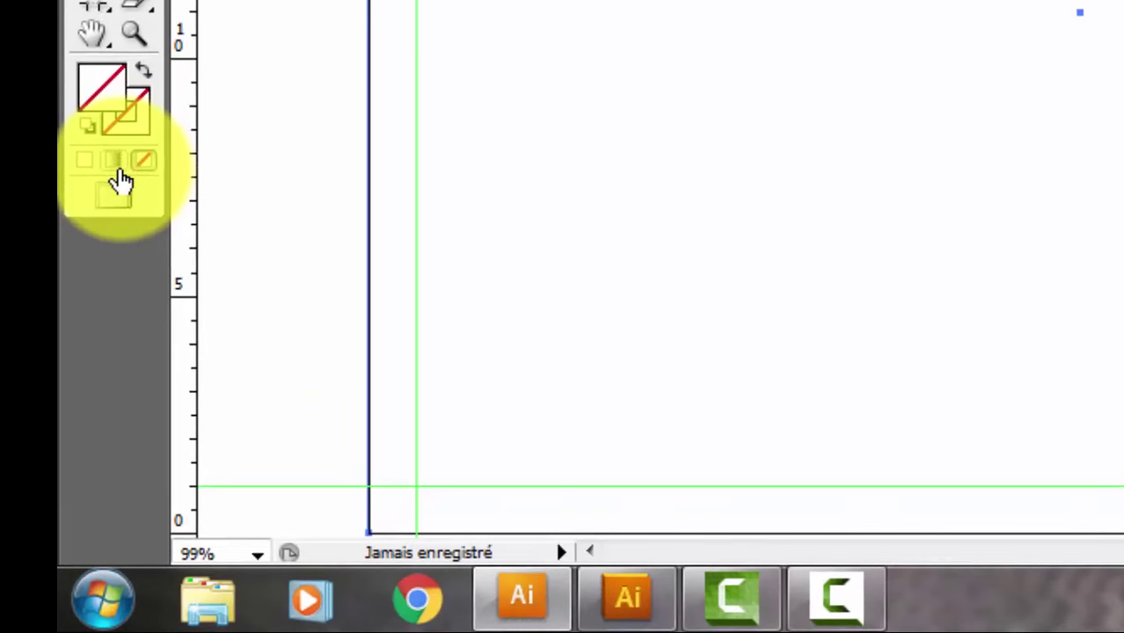
# - Fill the rectangle with PANTONE 542 UP from the PANTONE color bridge swatch library
pyautogui.click(102, 245)
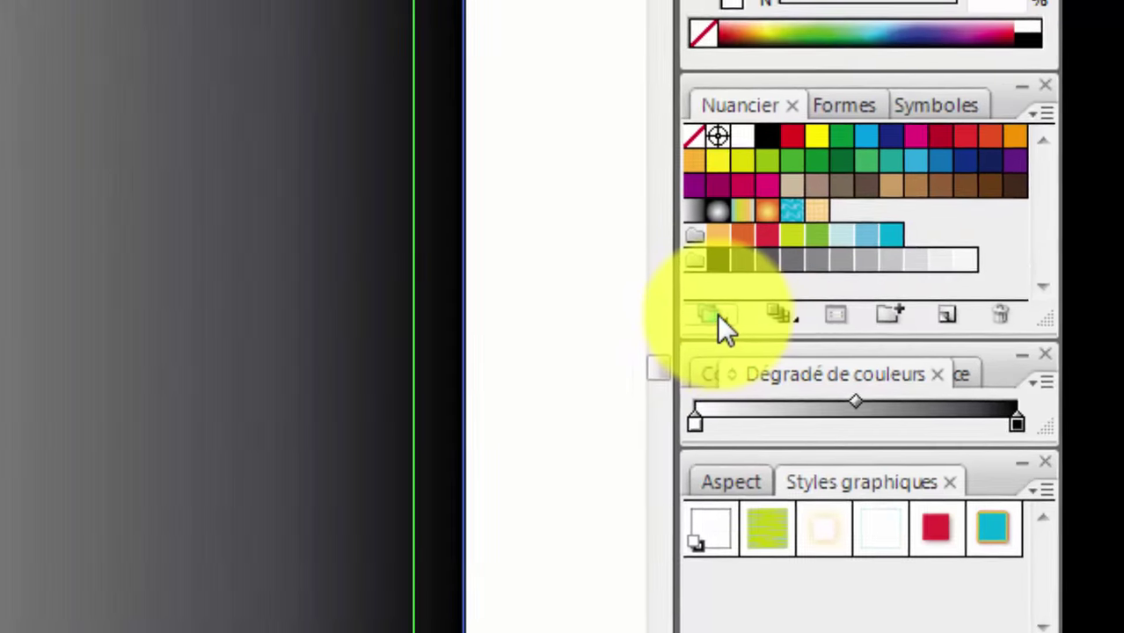
pyautogui.click(681, 316)
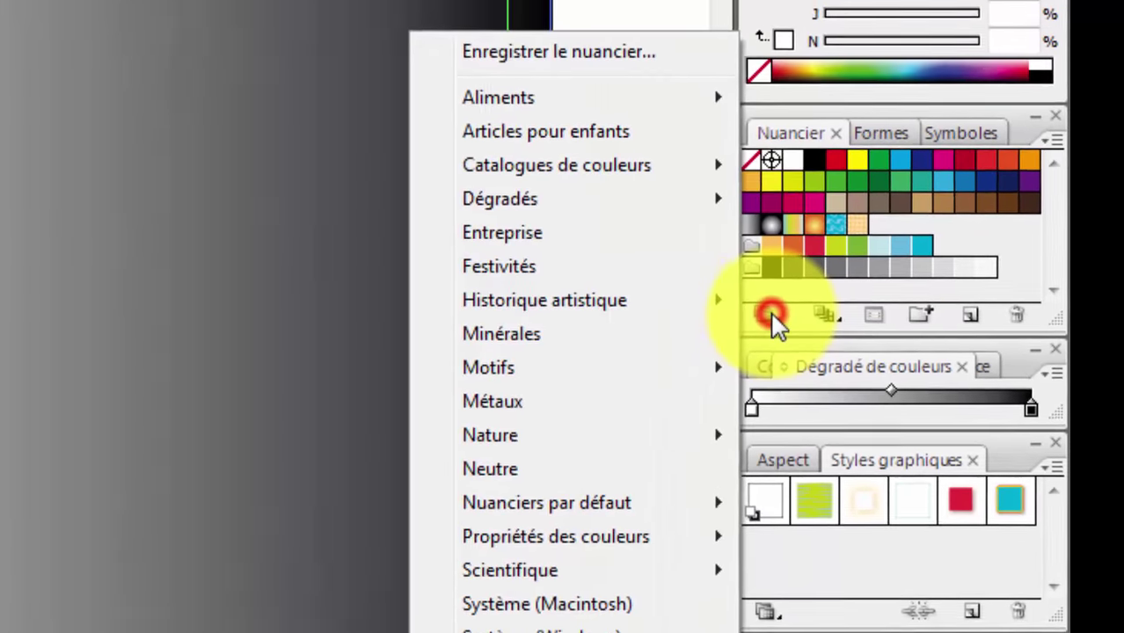
pyautogui.moveTo(597, 176)
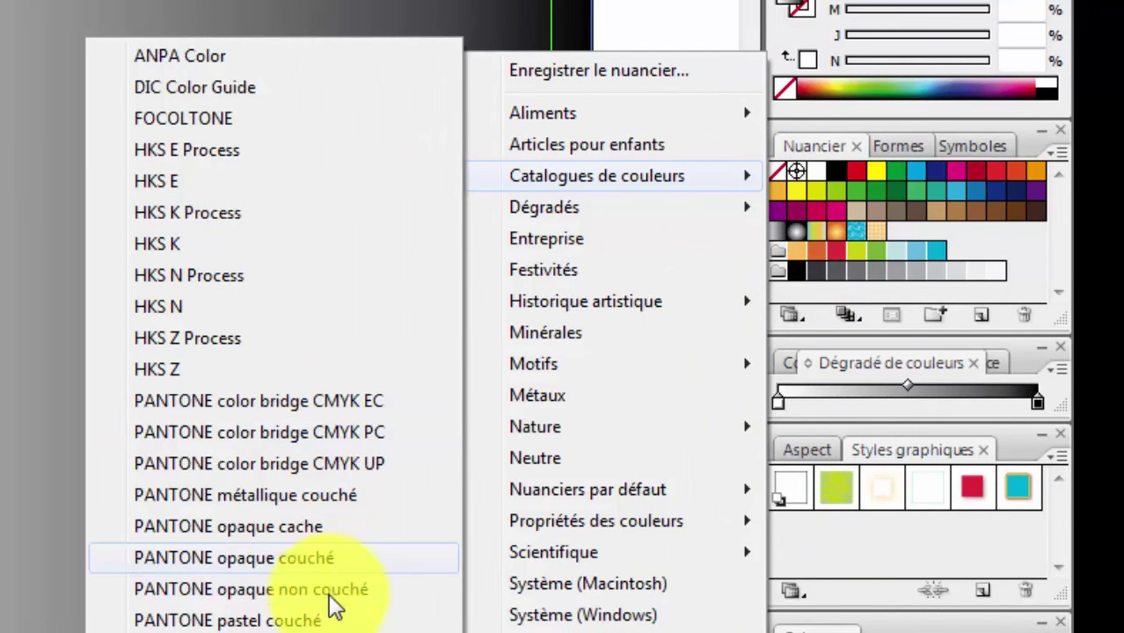
pyautogui.click(310, 466)
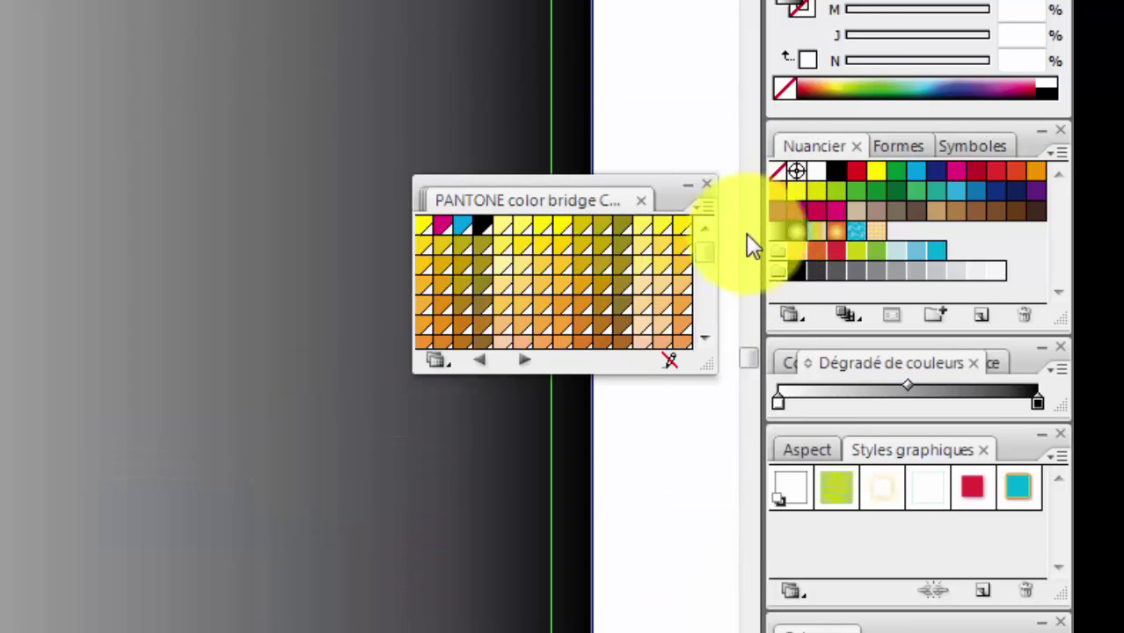
pyautogui.moveTo(705, 255); pyautogui.dragTo(707, 290)
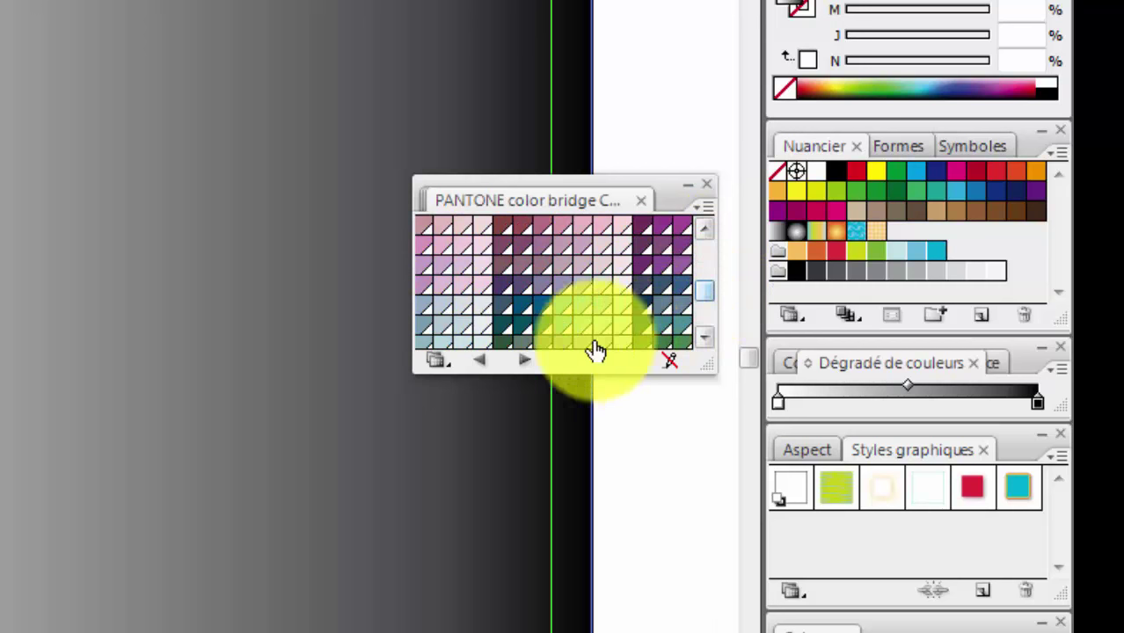
pyautogui.click(542, 304)
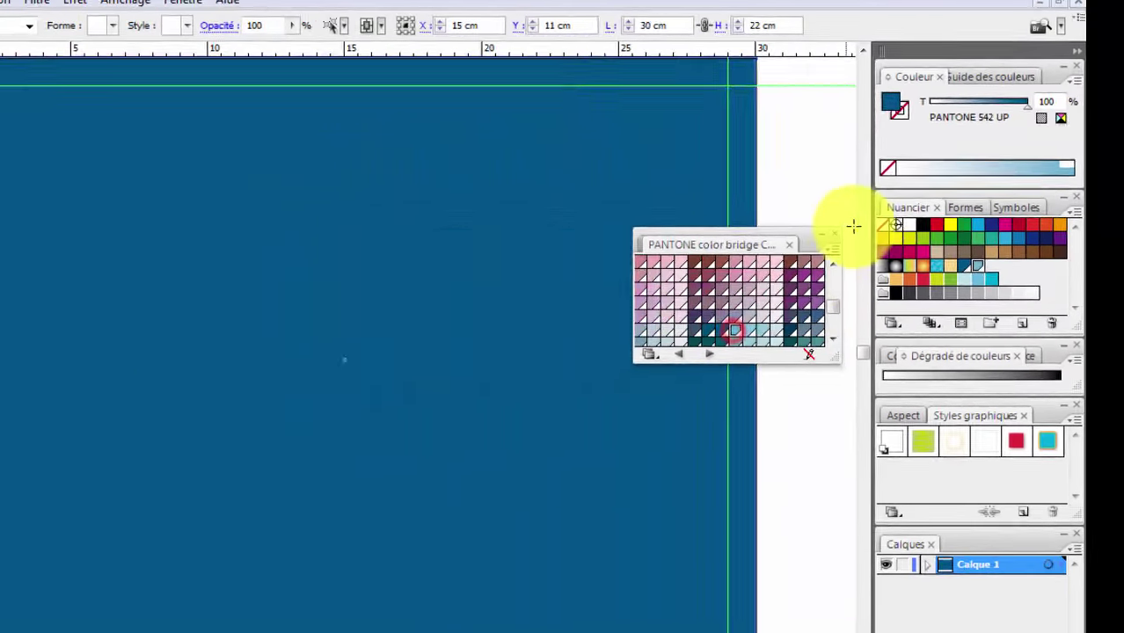
pyautogui.click(868, 287)
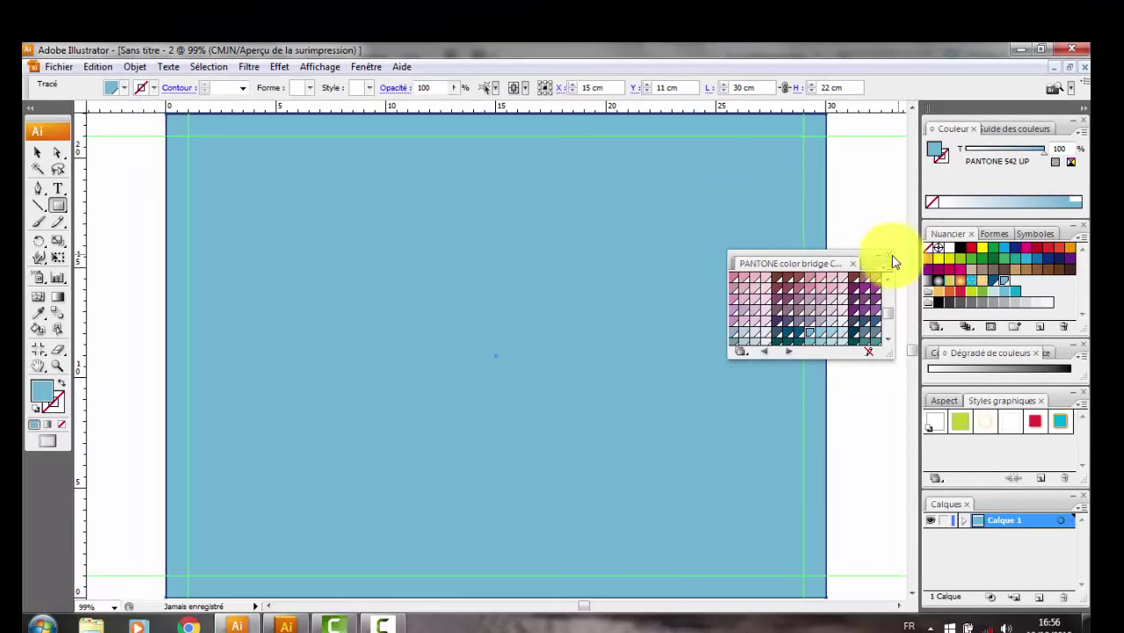
pyautogui.click(890, 255)
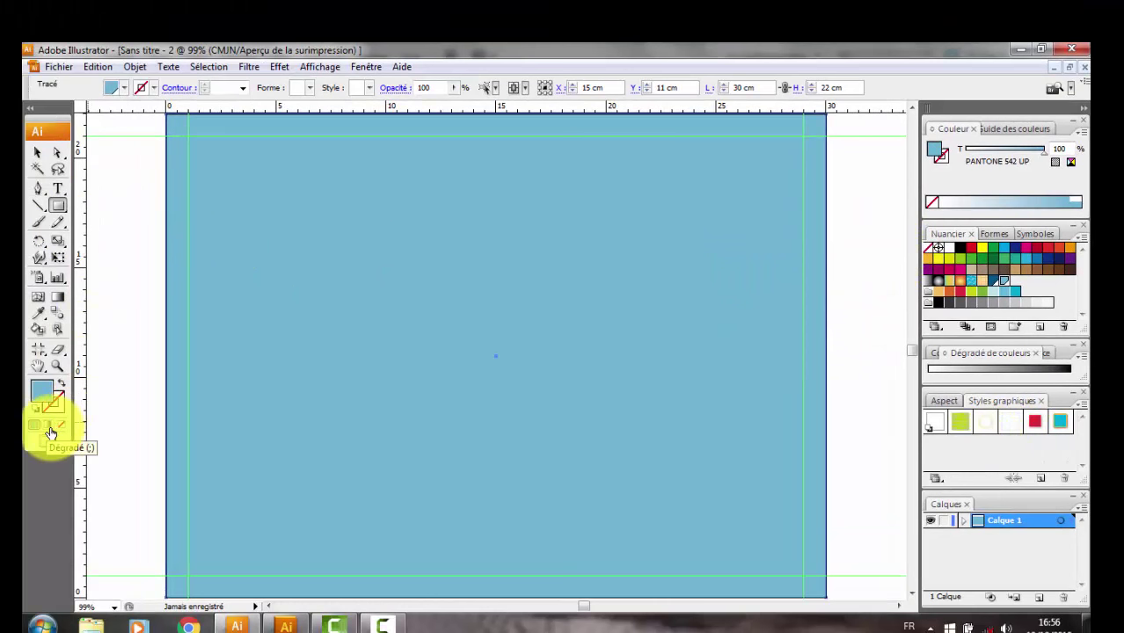
# - Give the rectangle a gradient with dark PANTONE 541 UP ends and a light PANTONE 542 UP centre stop
pyautogui.click(50, 431)
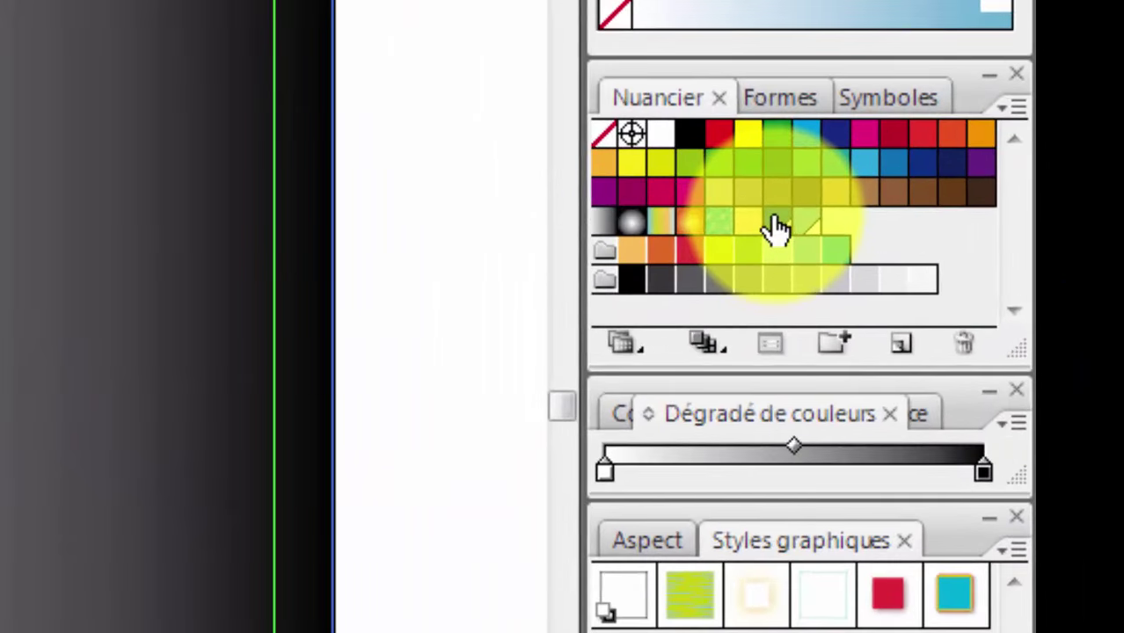
pyautogui.moveTo(776, 229); pyautogui.dragTo(985, 475)
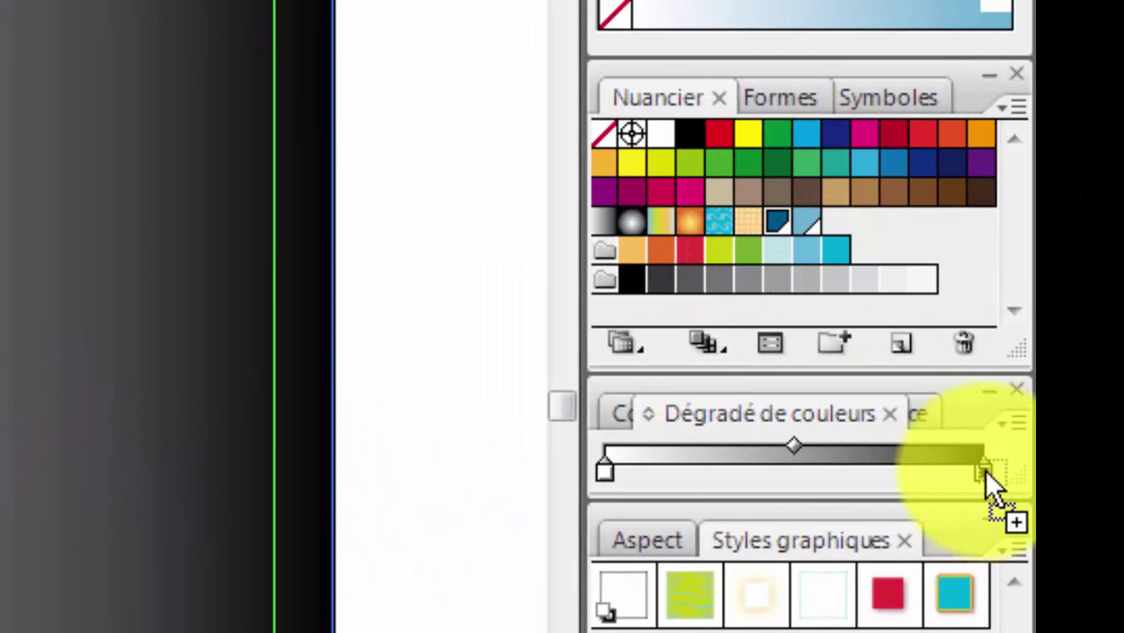
pyautogui.moveTo(808, 224)
pyautogui.mouseDown()
pyautogui.moveTo(629, 457)
pyautogui.moveTo(603, 466)
pyautogui.mouseUp()
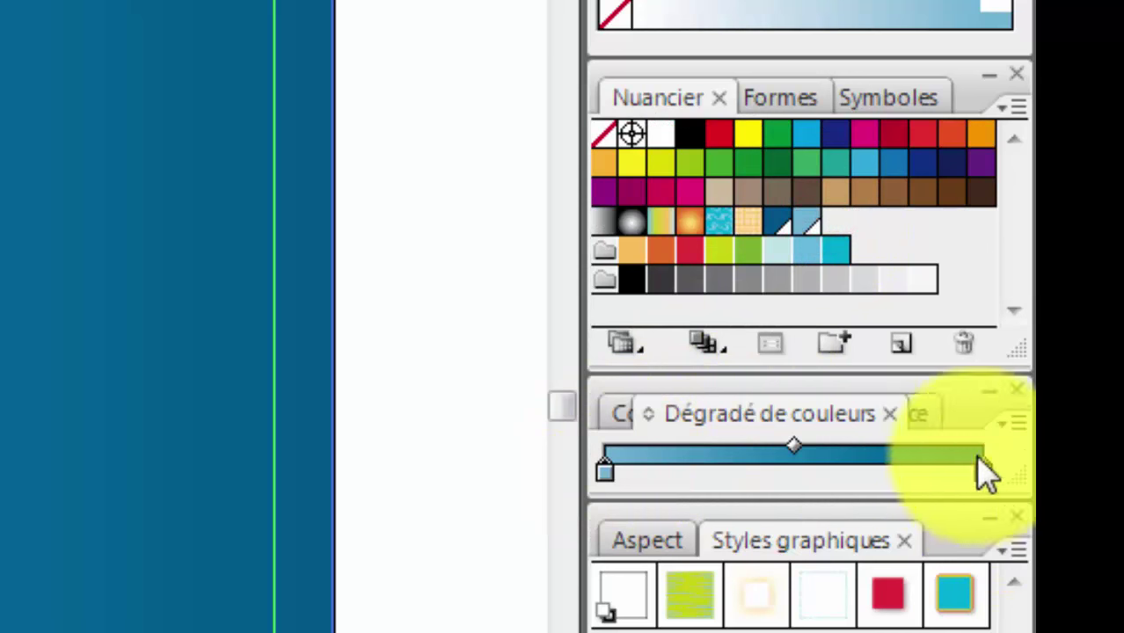
pyautogui.moveTo(778, 222)
pyautogui.mouseDown()
pyautogui.moveTo(600, 470)
pyautogui.moveTo(710, 475)
pyautogui.mouseUp()
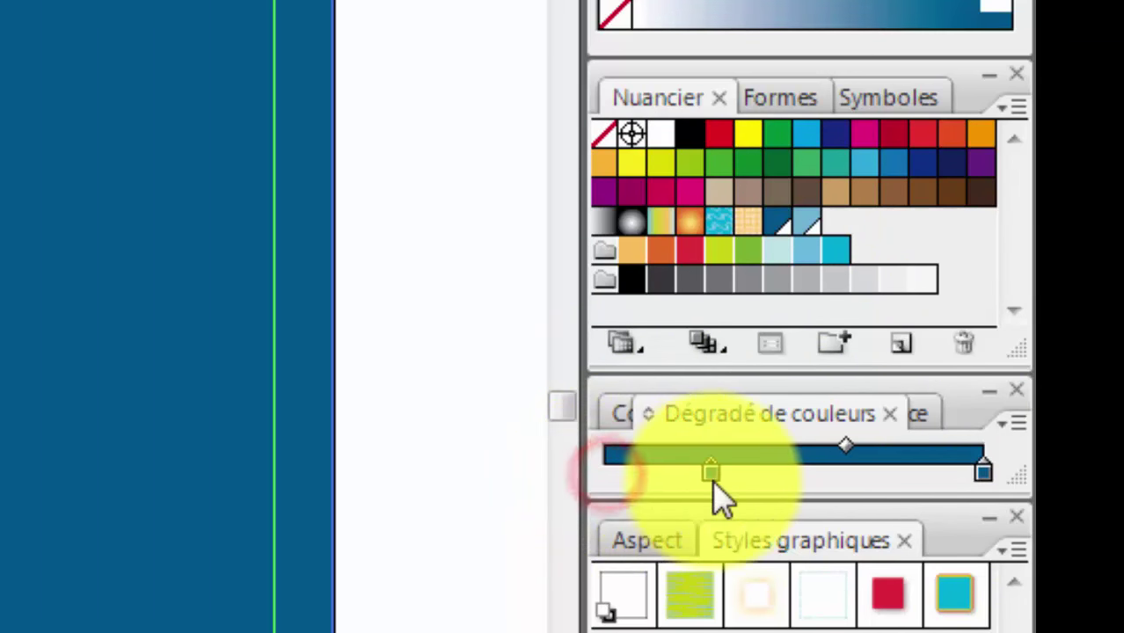
pyautogui.moveTo(814, 224); pyautogui.dragTo(839, 505)
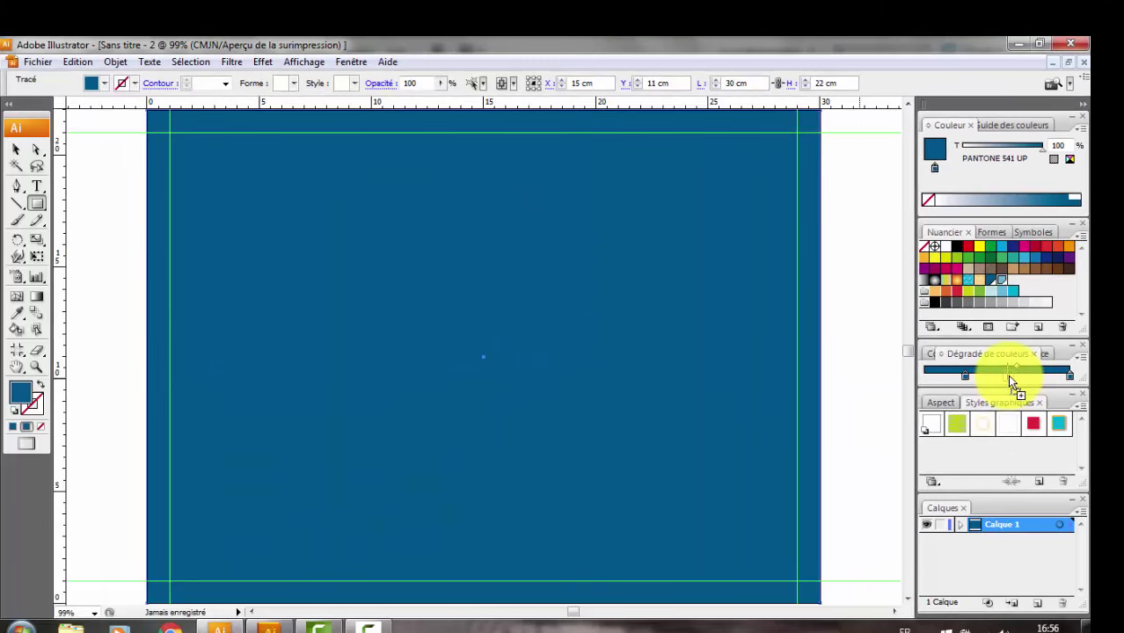
pyautogui.moveTo(849, 274)
pyautogui.mouseDown()
pyautogui.moveTo(970, 385)
pyautogui.moveTo(925, 382)
pyautogui.mouseUp()
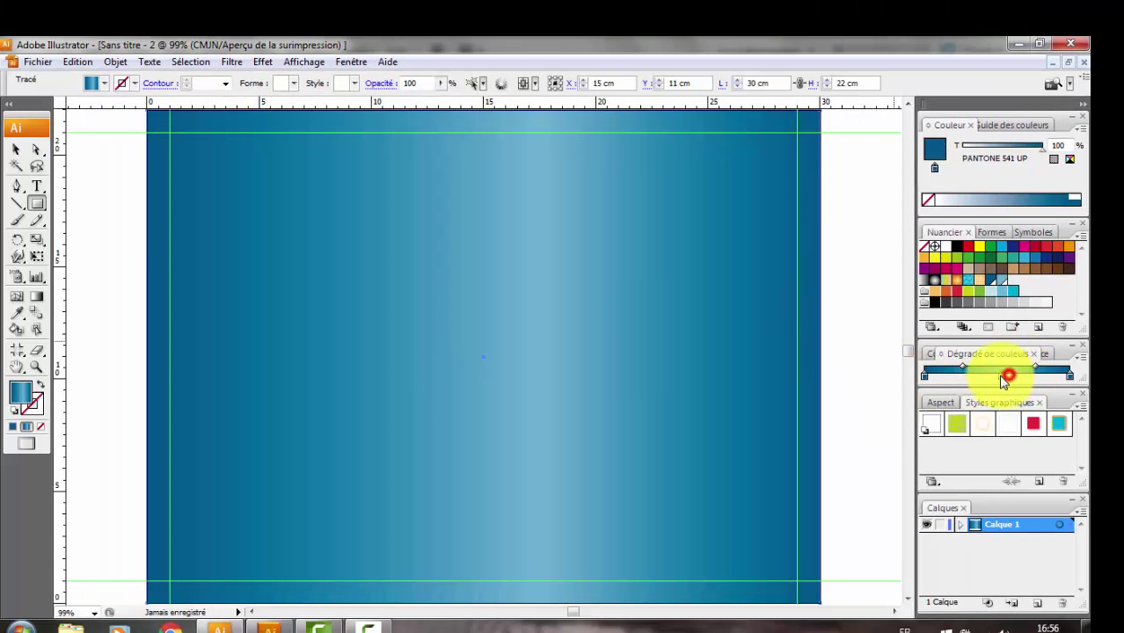
pyautogui.moveTo(1003, 378); pyautogui.dragTo(993, 376)
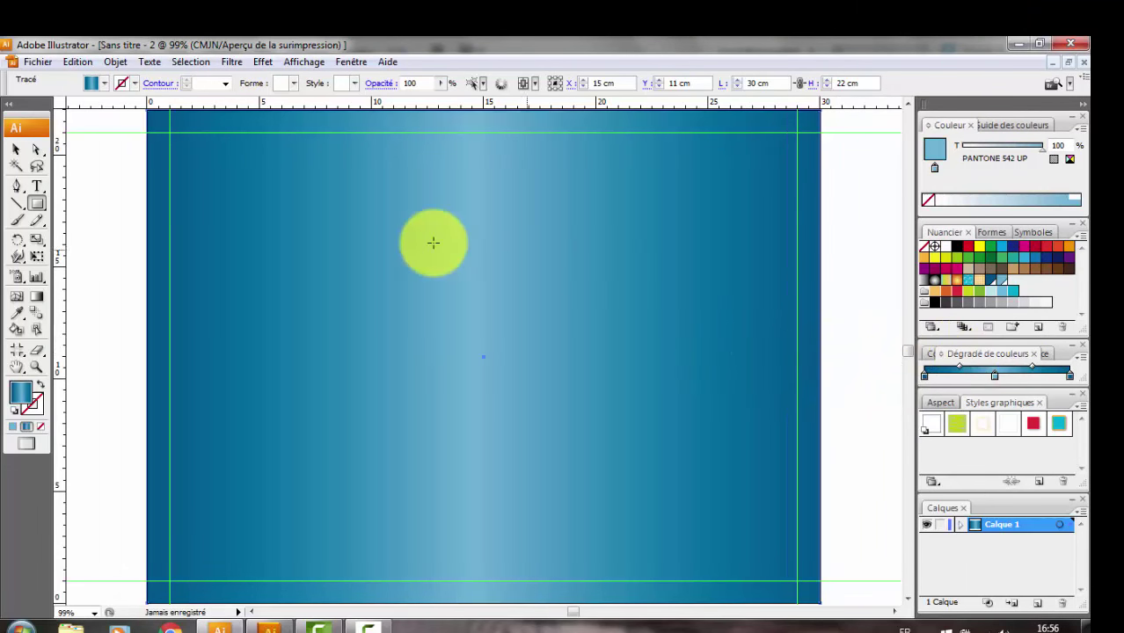
pyautogui.click(78, 214)
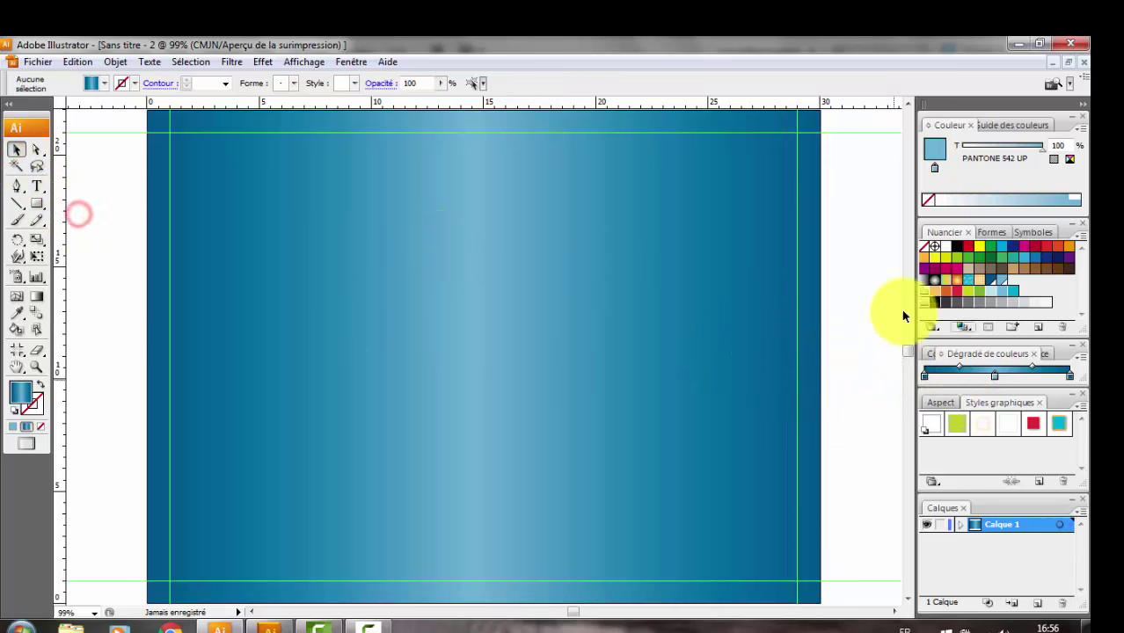
pyautogui.click(589, 396)
# - Lock the background rectangle and confirm the vertical guide sits at 15 cm
pyautogui.click(115, 63)
pyautogui.moveTo(148, 156)
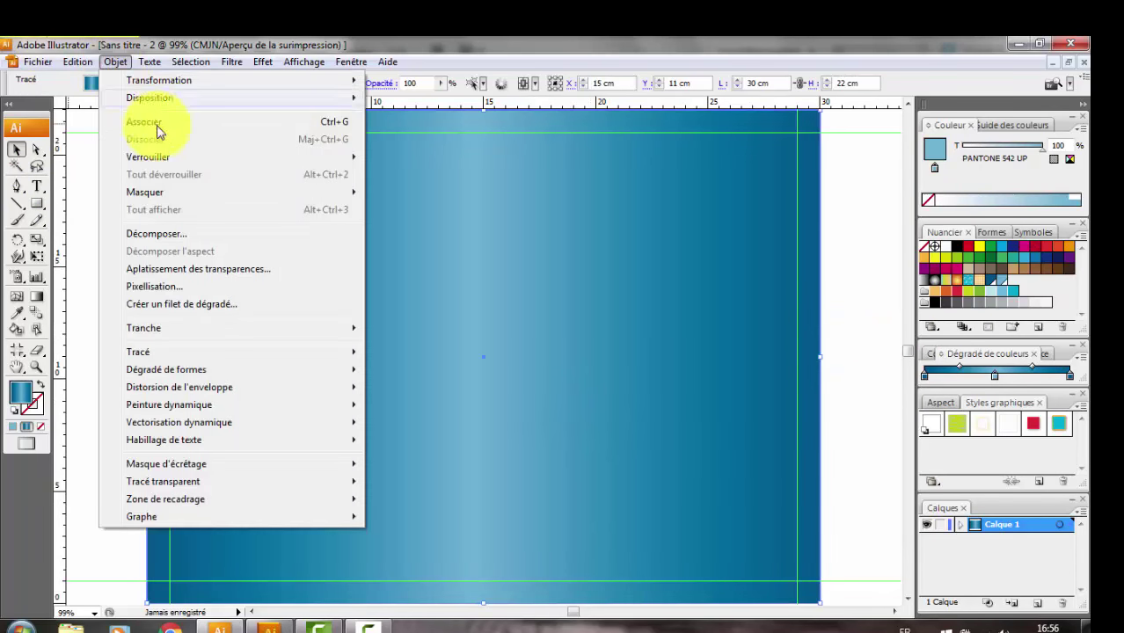
pyautogui.click(419, 160)
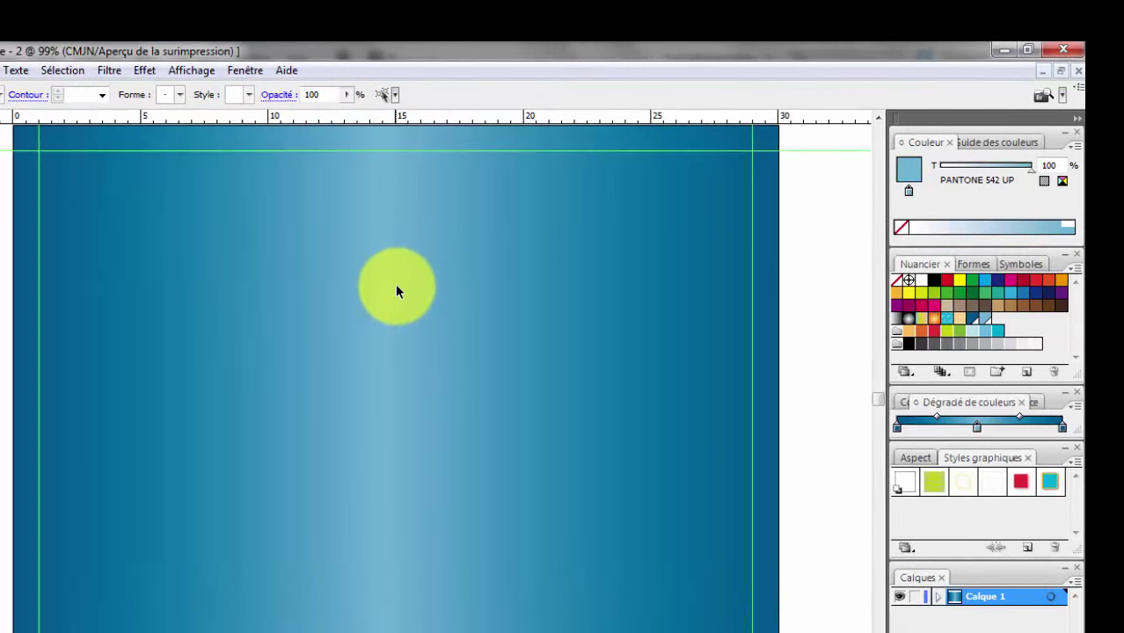
pyautogui.click(395, 290)
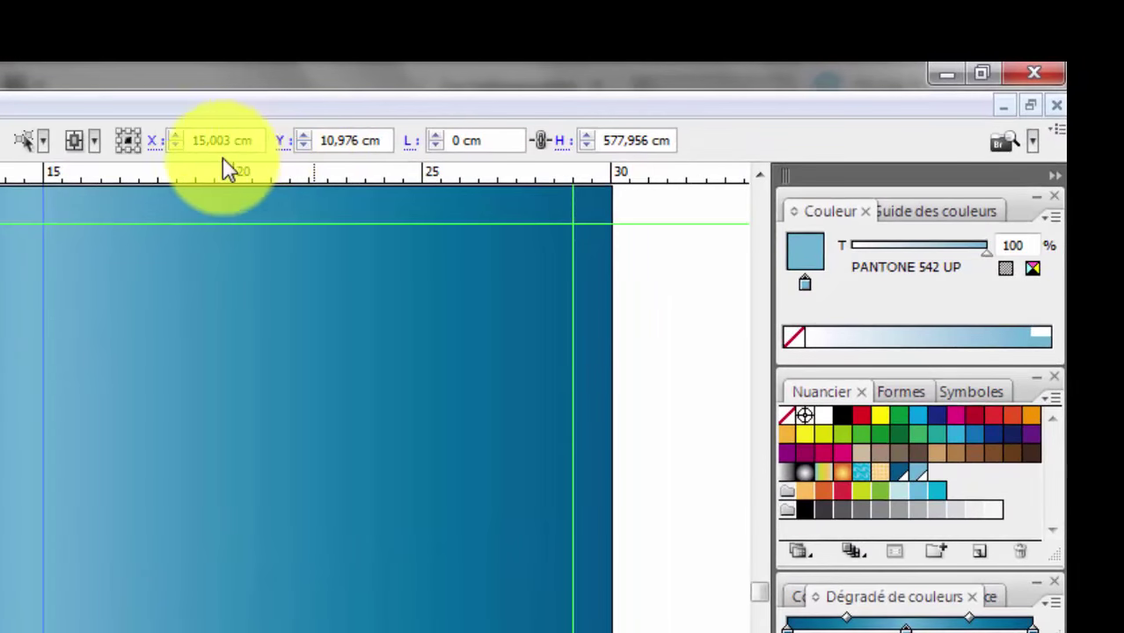
pyautogui.click(227, 138)
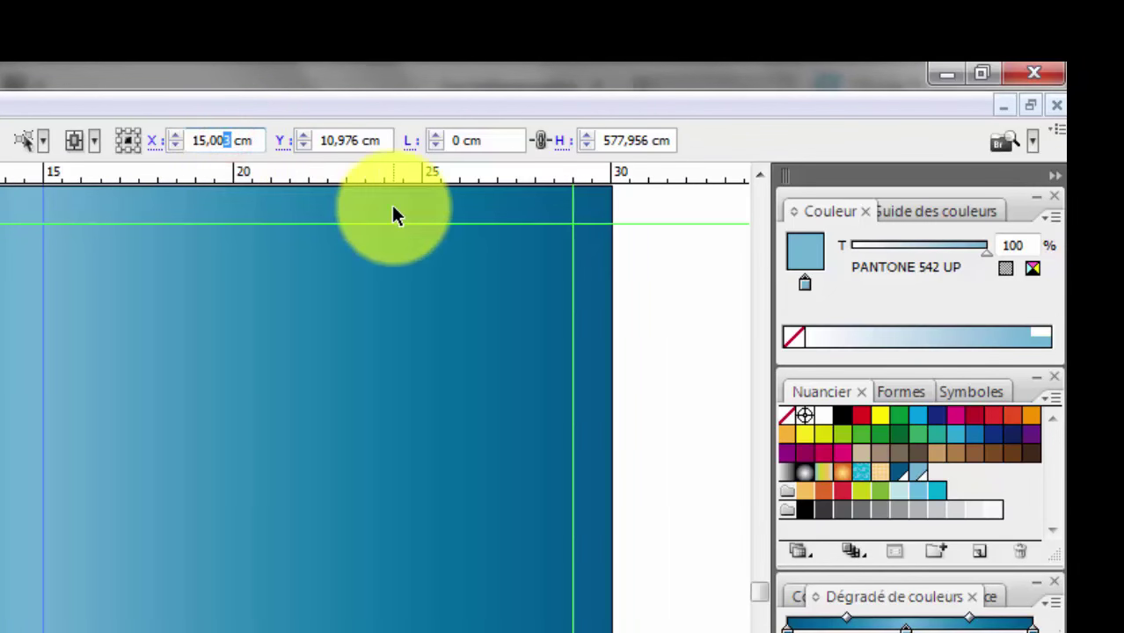
pyautogui.press('BackSpace')
pyautogui.press('BackSpace')
pyautogui.press('BackSpace')
pyautogui.press('BackSpace')
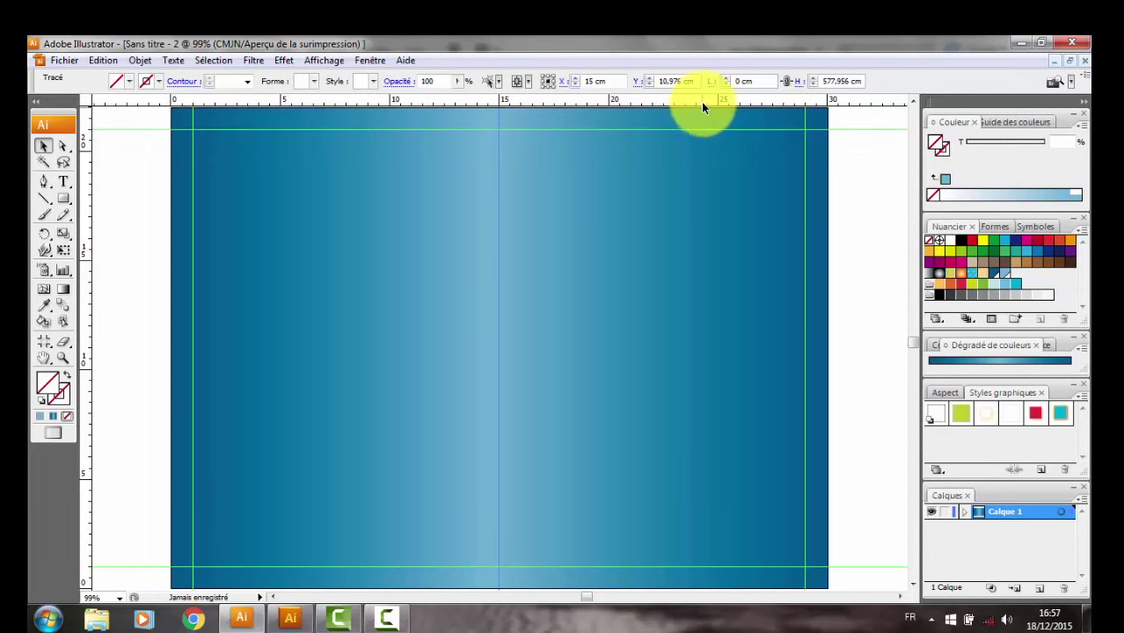
# - Add a horizontal guide across the canvas at Y = 11 cm
pyautogui.moveTo(702, 99); pyautogui.dragTo(743, 330)
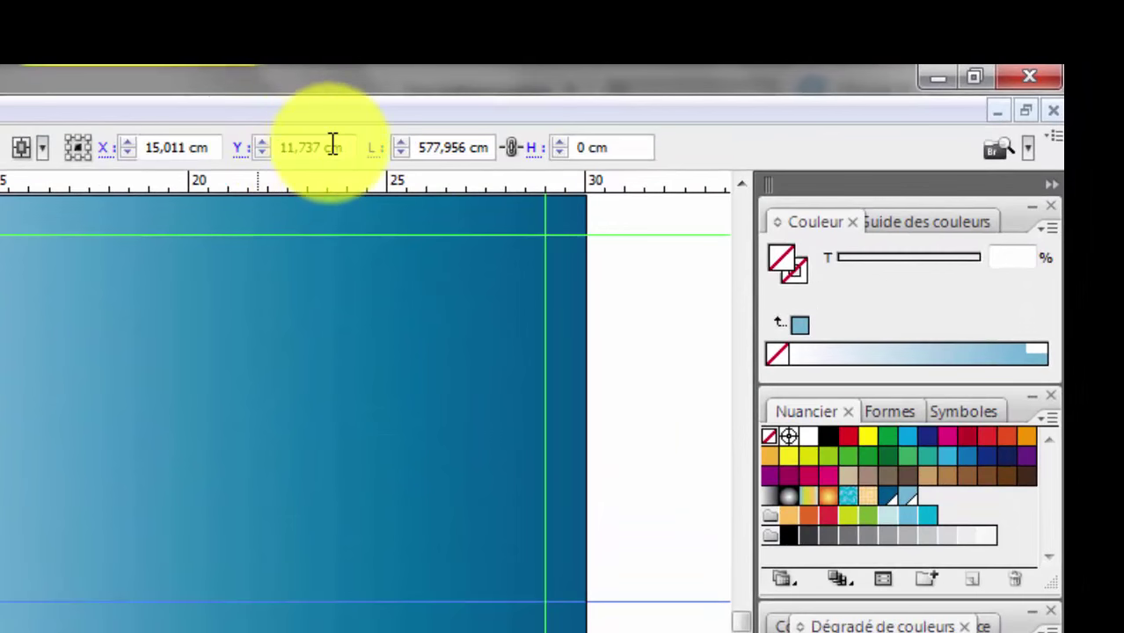
pyautogui.doubleClick(324, 146)
pyautogui.write('11')
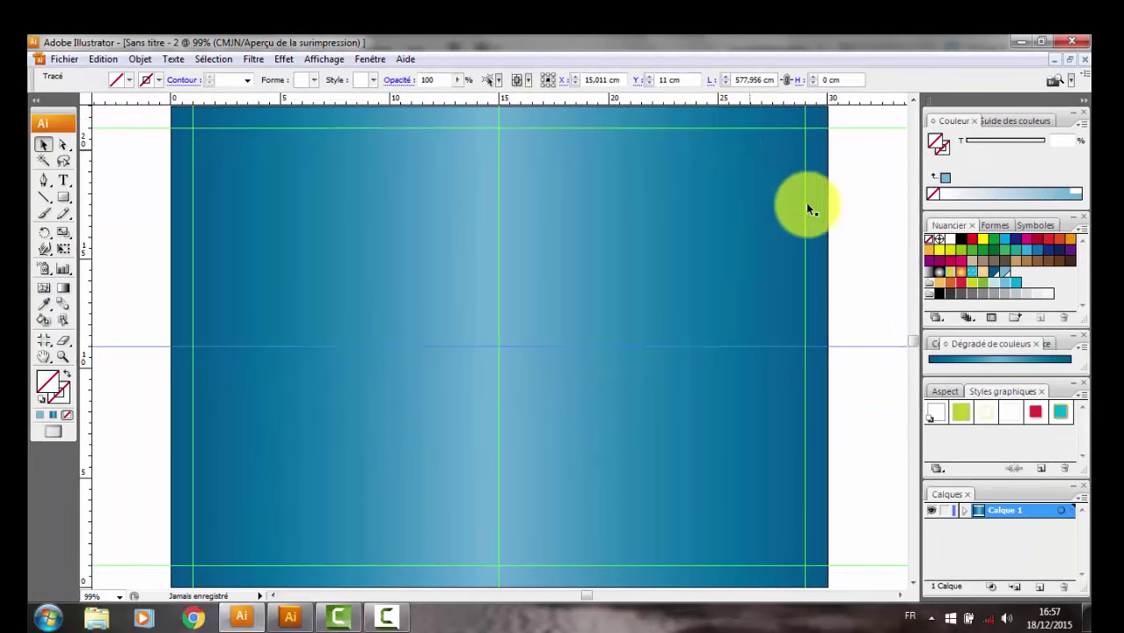
pyautogui.click(862, 238)
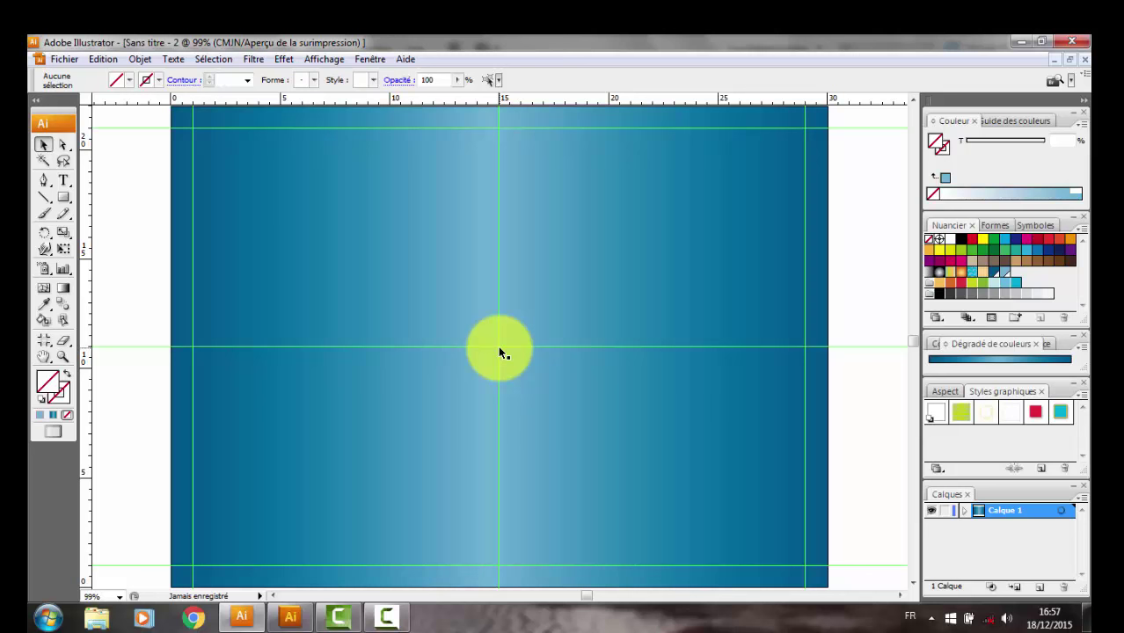
# - Import the door photo into the document with Fichier > Importer
pyautogui.click(66, 59)
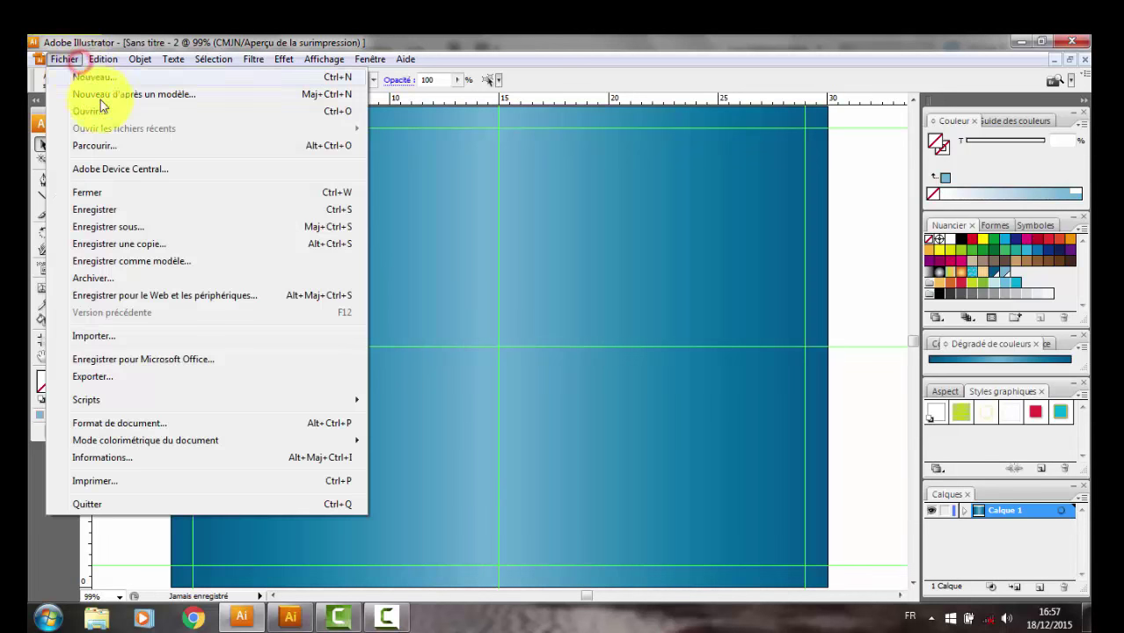
pyautogui.click(193, 336)
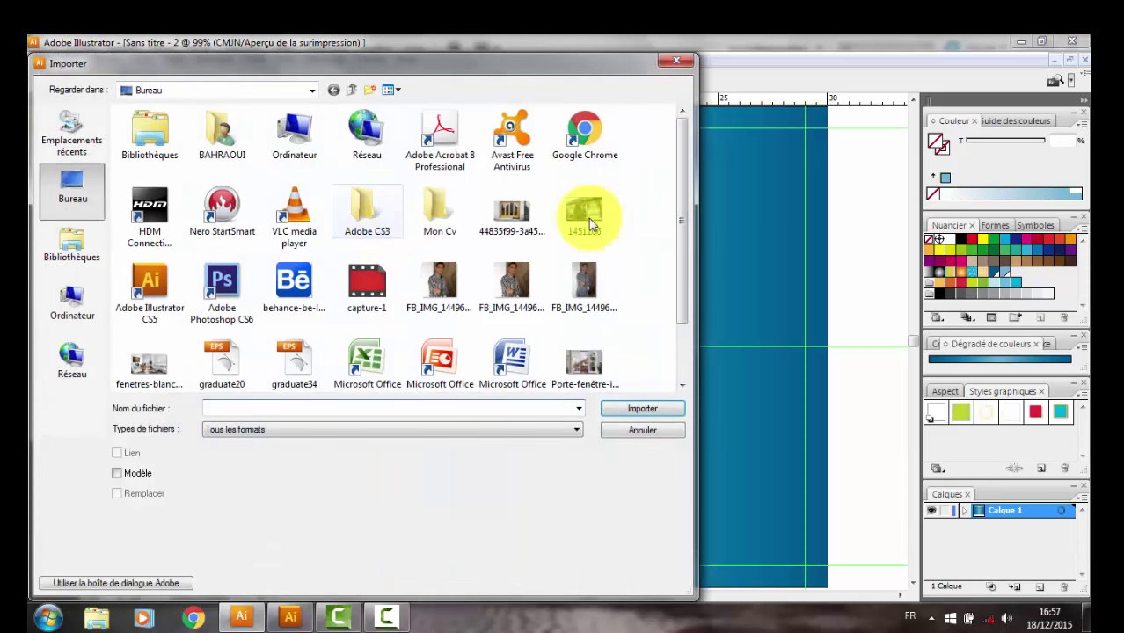
pyautogui.click(510, 216)
pyautogui.click(635, 409)
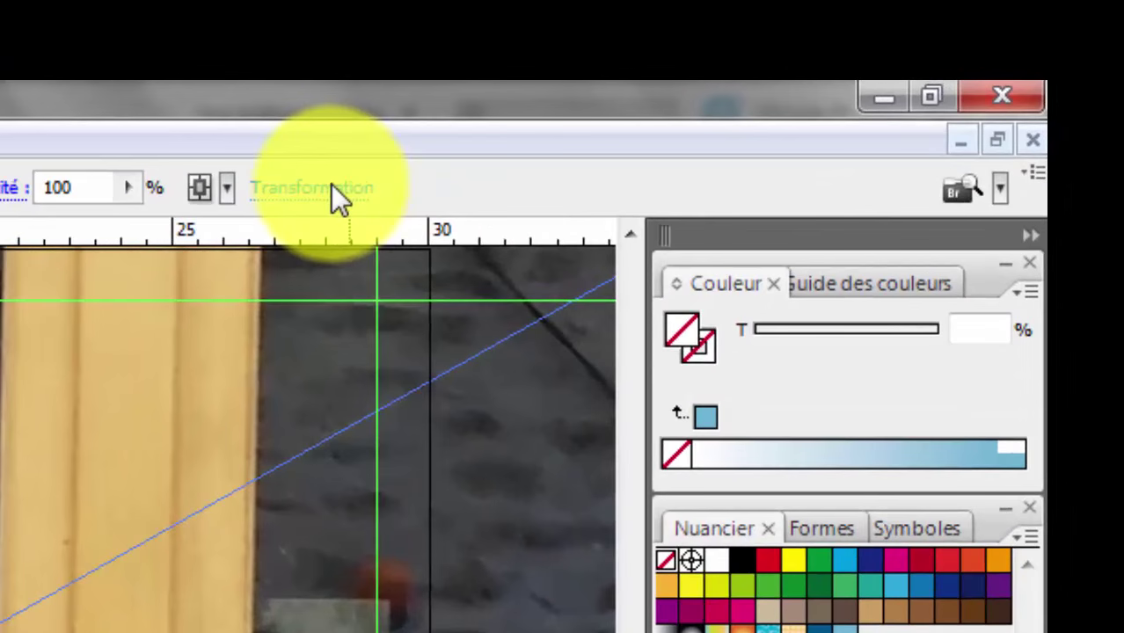
# - Position the door photo at X 15 cm, Y 11 cm in Transformation
pyautogui.click(785, 80)
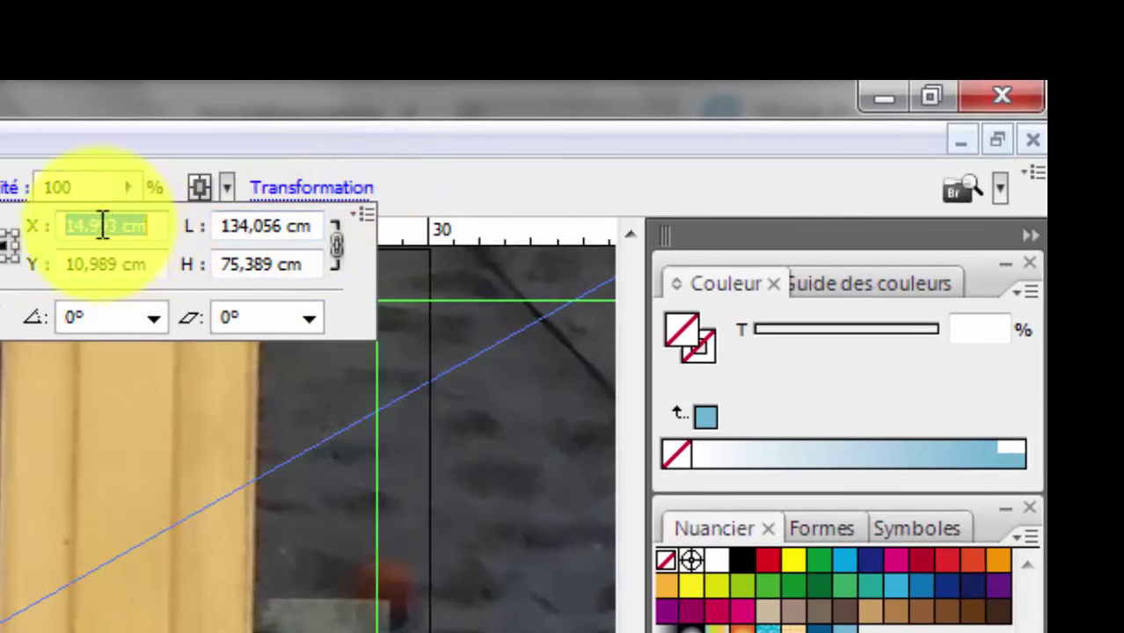
pyautogui.moveTo(118, 225); pyautogui.dragTo(77, 226)
pyautogui.write('15')
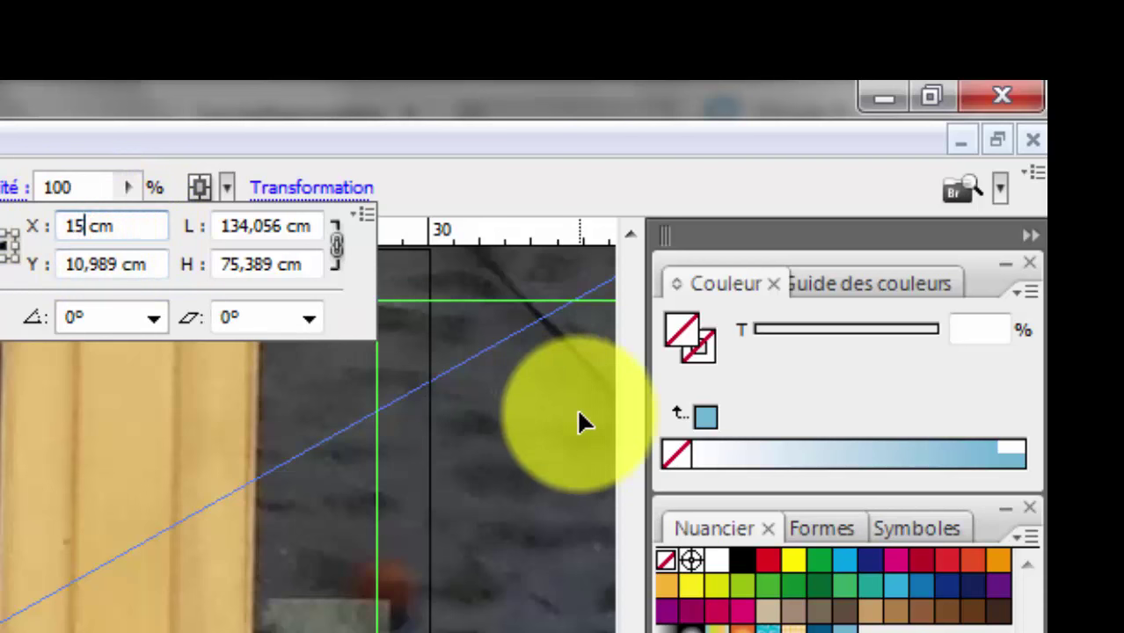
pyautogui.press('Tab')
pyautogui.write('11')
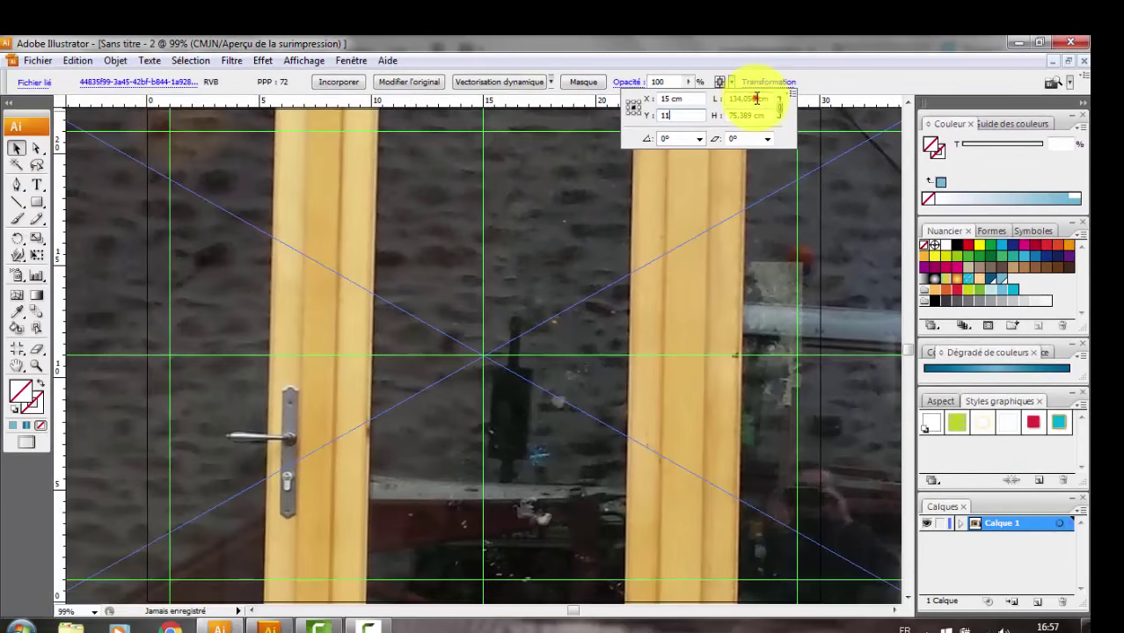
pyautogui.click(756, 99)
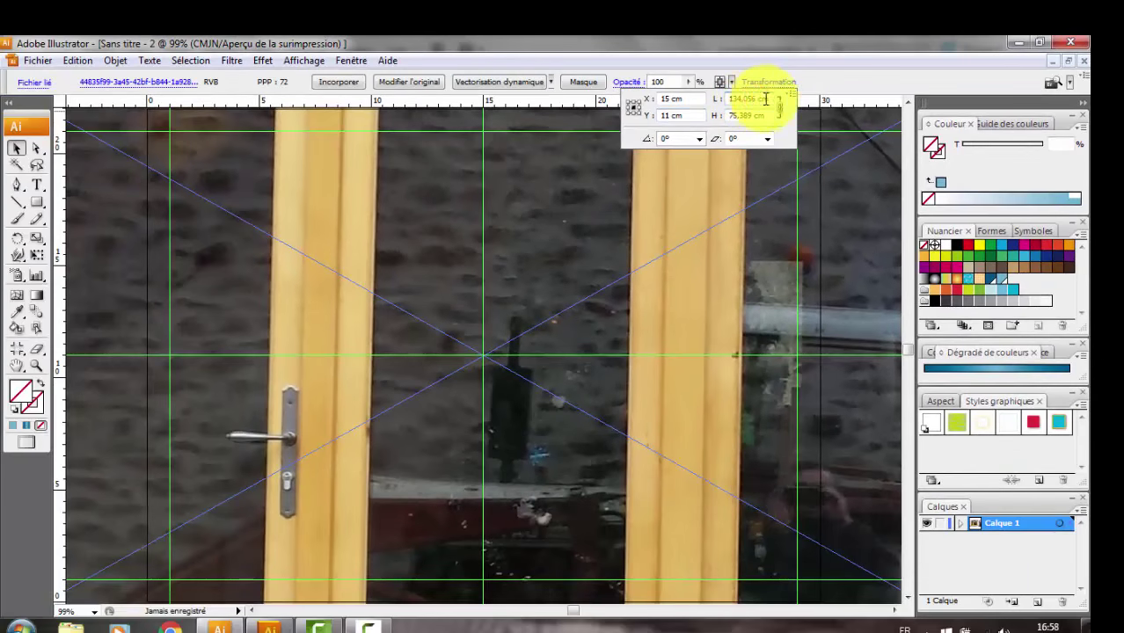
# - Scale the door photo down to 50 percent
pyautogui.click(13, 153)
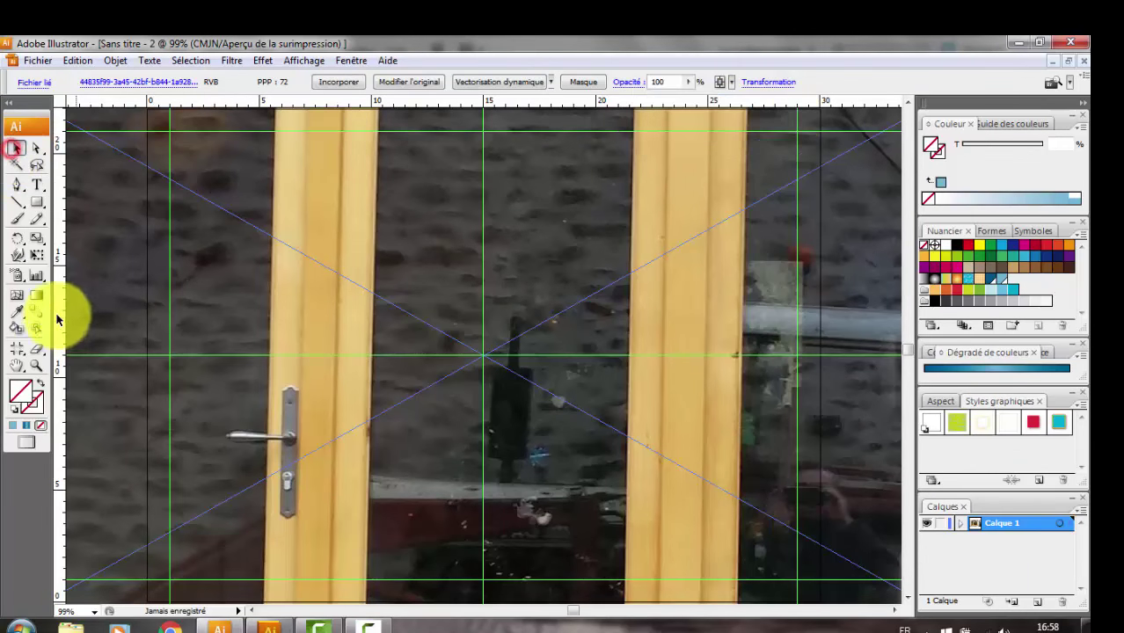
pyautogui.doubleClick(38, 240)
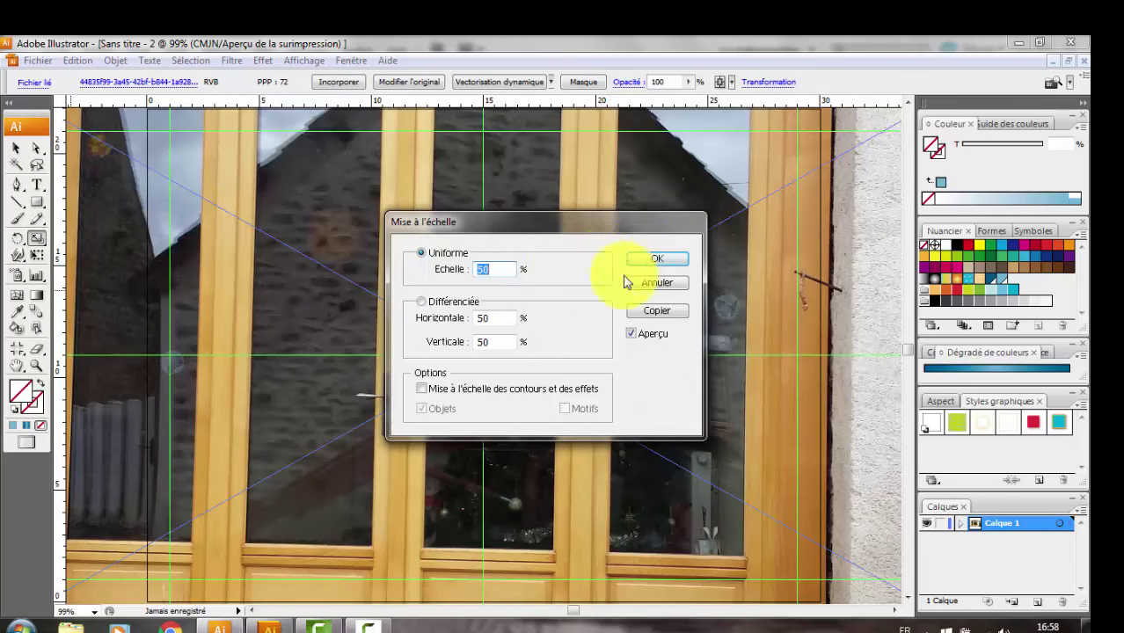
pyautogui.click(659, 260)
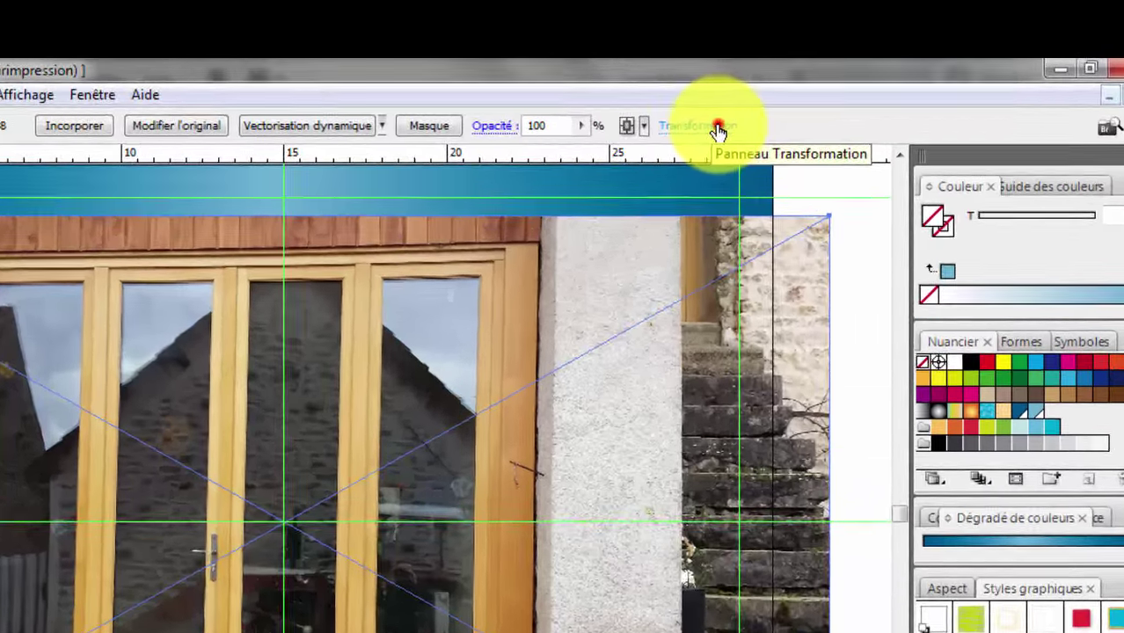
# - Fine-tune the photo's width value with arrow-key nudges down and back up
pyautogui.click(781, 85)
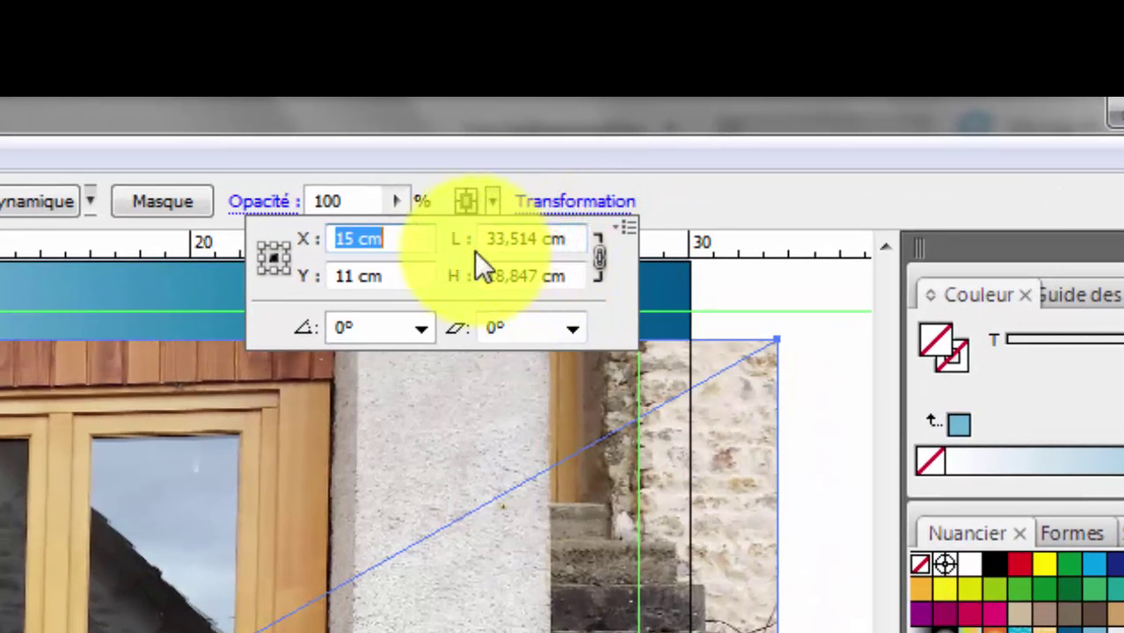
pyautogui.click(524, 238)
pyautogui.write('33,4')
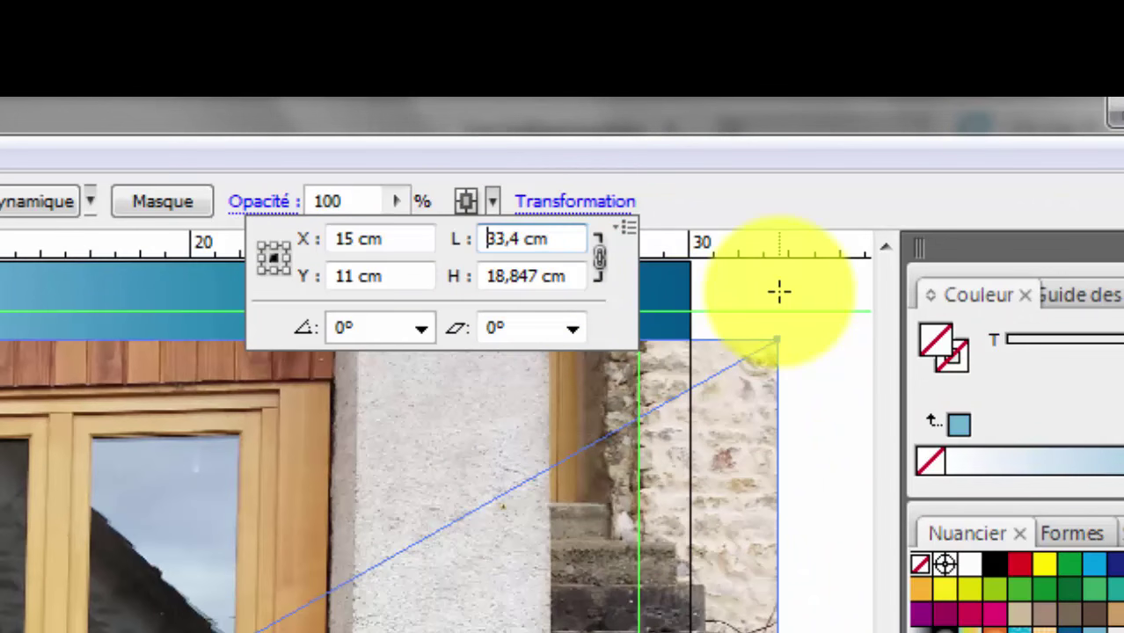
pyautogui.press('Down')
pyautogui.press('Down')
pyautogui.press('Down')
pyautogui.press('Down')
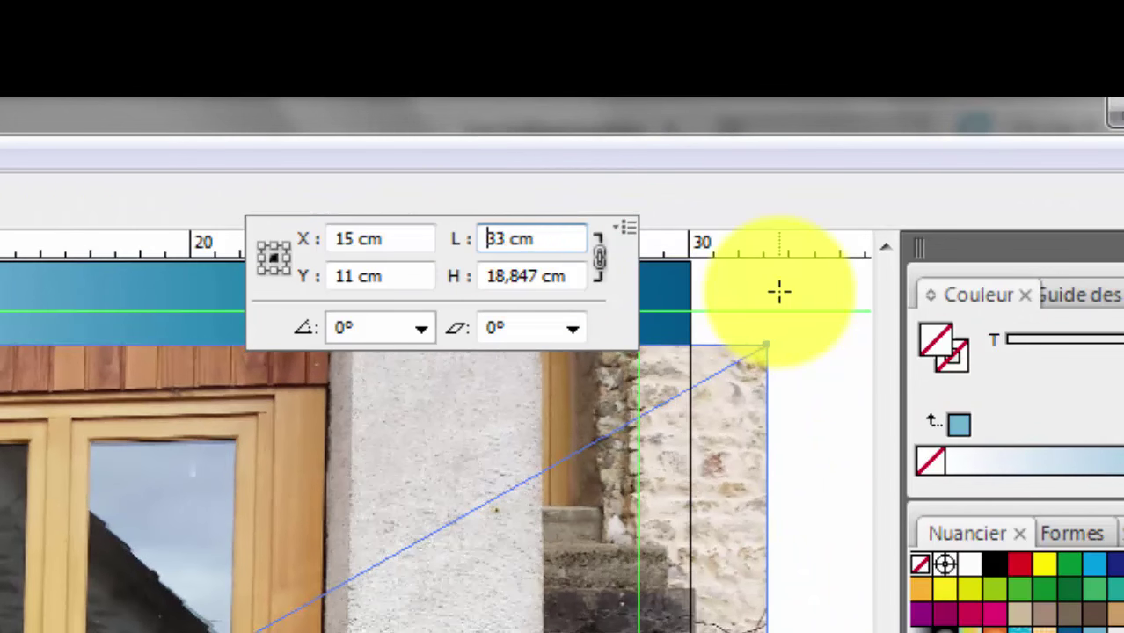
pyautogui.press('Down')
pyautogui.press('Down')
pyautogui.press('Down')
pyautogui.press('Down')
pyautogui.press('Down')
pyautogui.press('Down')
pyautogui.press('Down')
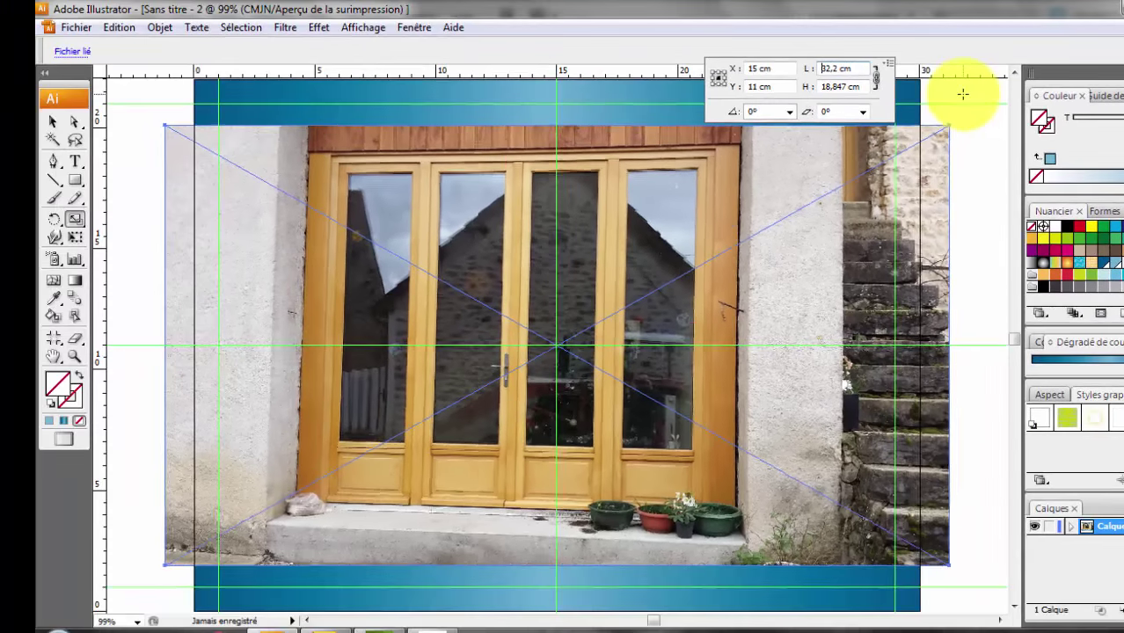
pyautogui.press('Down')
pyautogui.press('Down')
pyautogui.press('Down')
pyautogui.press('Down')
pyautogui.press('Down')
pyautogui.press('Down')
pyautogui.press('Down')
pyautogui.press('Down')
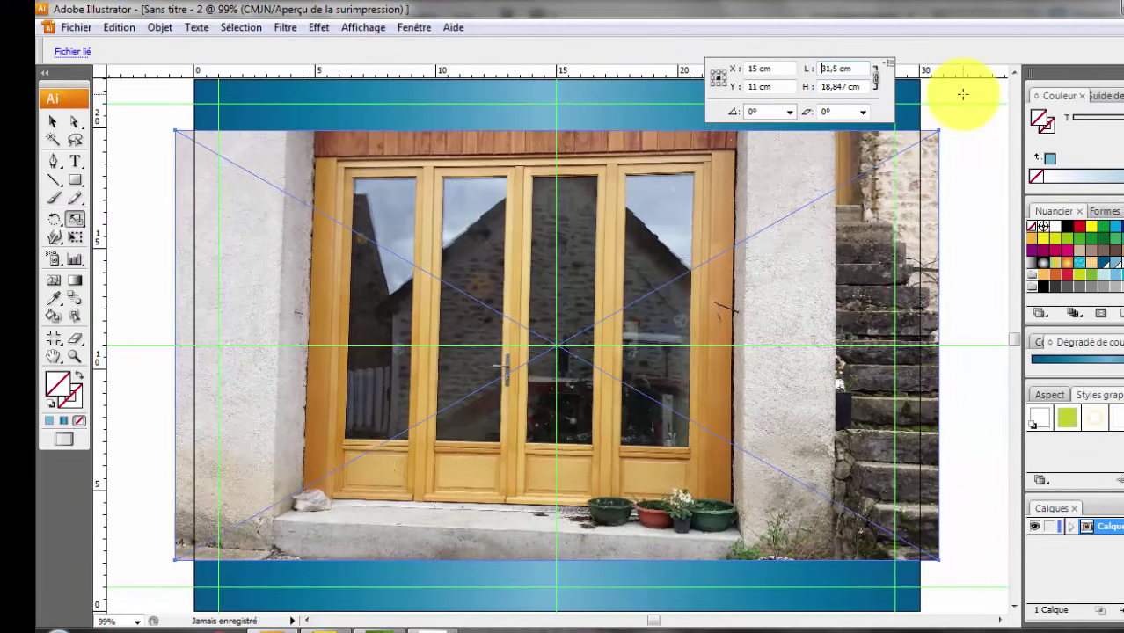
pyautogui.press('Down')
pyautogui.press('Down')
pyautogui.press('Down')
pyautogui.press('Down')
pyautogui.press('Down')
pyautogui.press('Down')
pyautogui.press('Down')
pyautogui.press('Down')
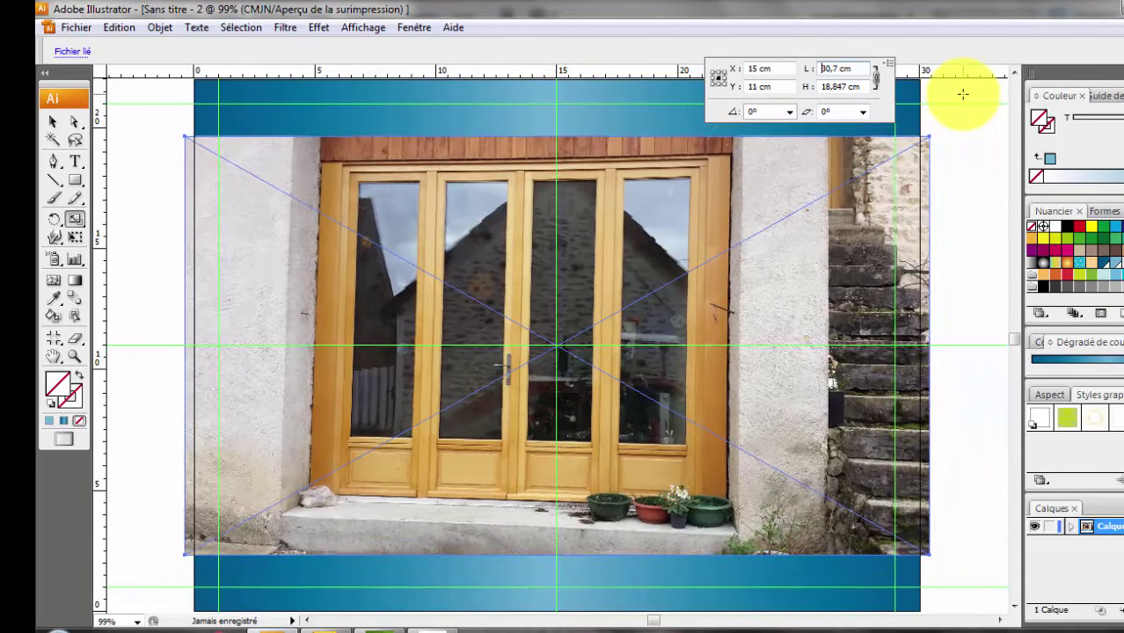
pyautogui.press('Down')
pyautogui.press('Down')
pyautogui.press('Down')
pyautogui.press('Down')
pyautogui.press('Down')
pyautogui.press('Down')
pyautogui.press('Down')
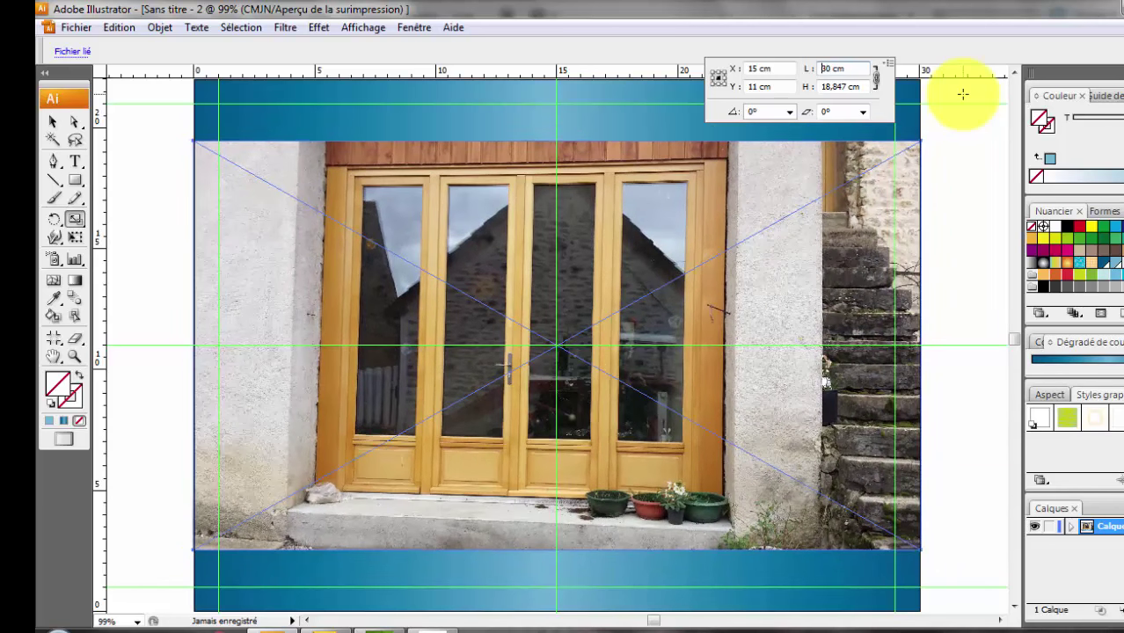
pyautogui.press('Down')
pyautogui.press('Down')
pyautogui.press('Down')
pyautogui.press('Down')
pyautogui.press('Down')
pyautogui.press('Down')
pyautogui.press('Down')
pyautogui.press('Down')
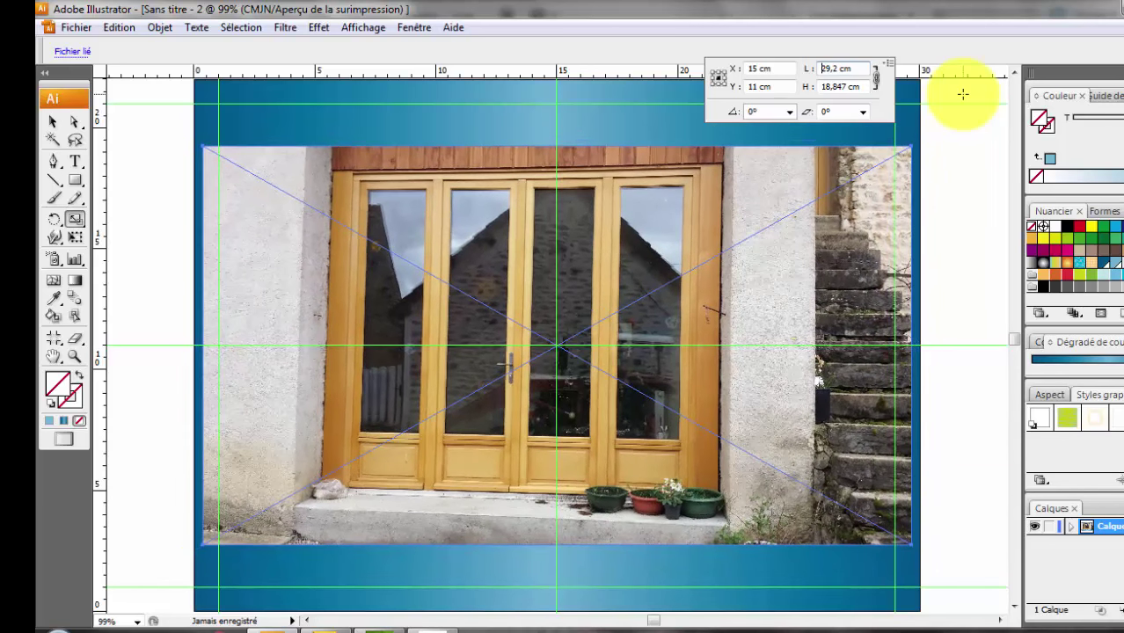
pyautogui.press('Down')
pyautogui.press('Down')
pyautogui.press('Down')
pyautogui.press('Down')
pyautogui.press('Down')
pyautogui.press('Down')
pyautogui.press('Down')
pyautogui.press('Down')
pyautogui.press('Down')
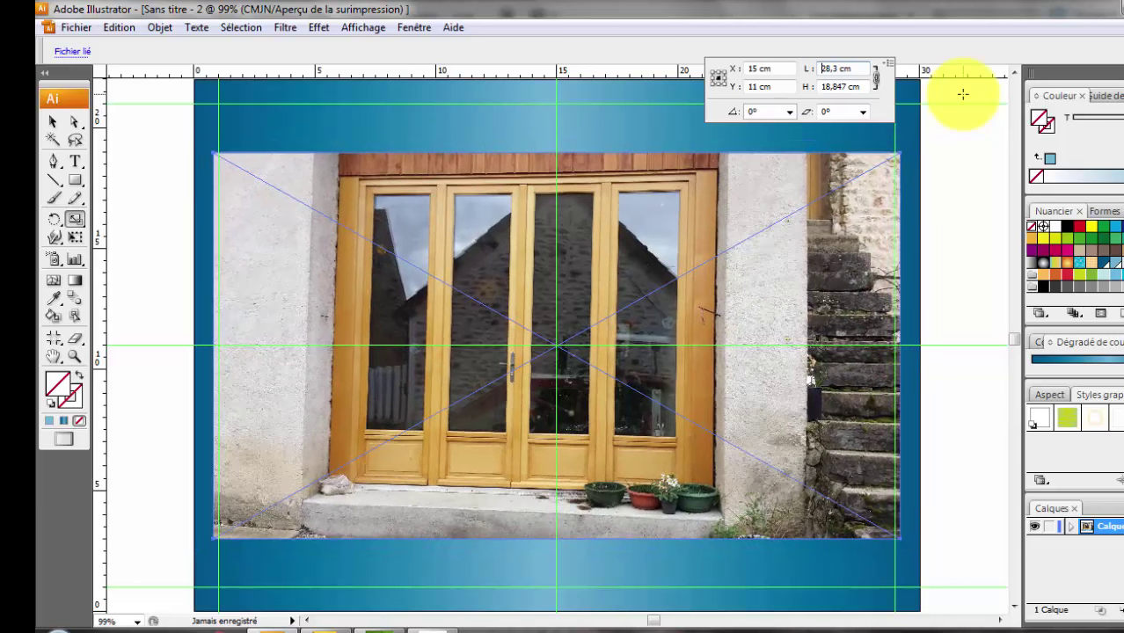
pyautogui.press('Down')
pyautogui.press('Down')
pyautogui.press('Down')
pyautogui.press('Down')
pyautogui.press('Down')
pyautogui.press('Down')
pyautogui.press('Down')
pyautogui.press('Down')
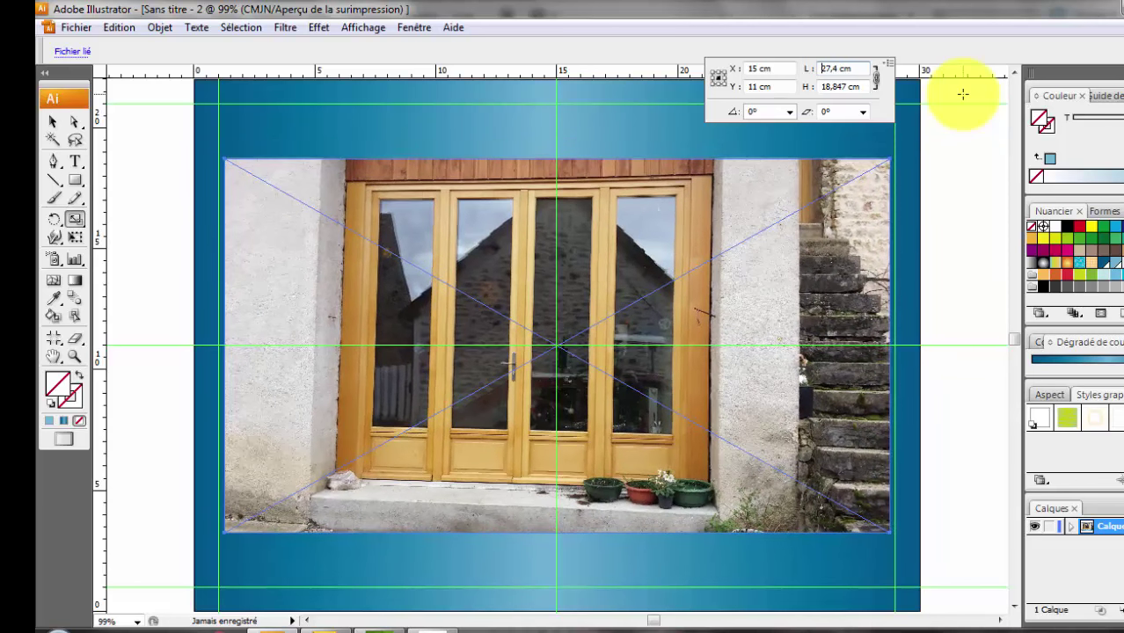
pyautogui.press('Down')
pyautogui.press('Down')
pyautogui.press('Down')
pyautogui.press('Down')
pyautogui.press('Down')
pyautogui.press('Down')
pyautogui.press('Down')
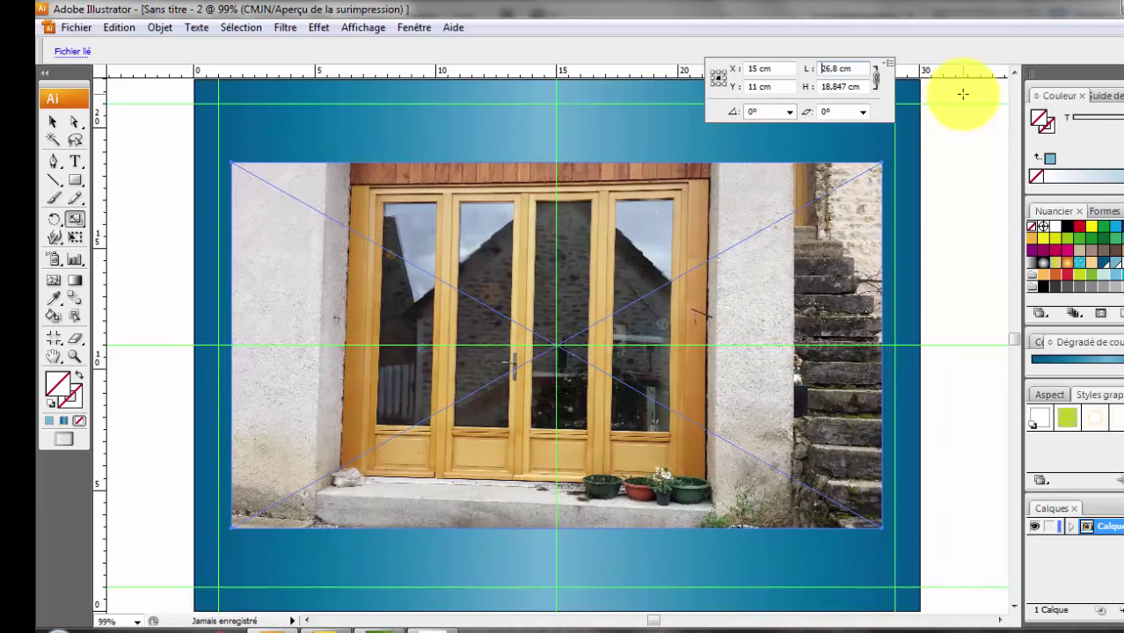
pyautogui.press('Down')
pyautogui.press('Down')
pyautogui.press('Down')
pyautogui.press('Down')
pyautogui.press('Up')
pyautogui.press('Up')
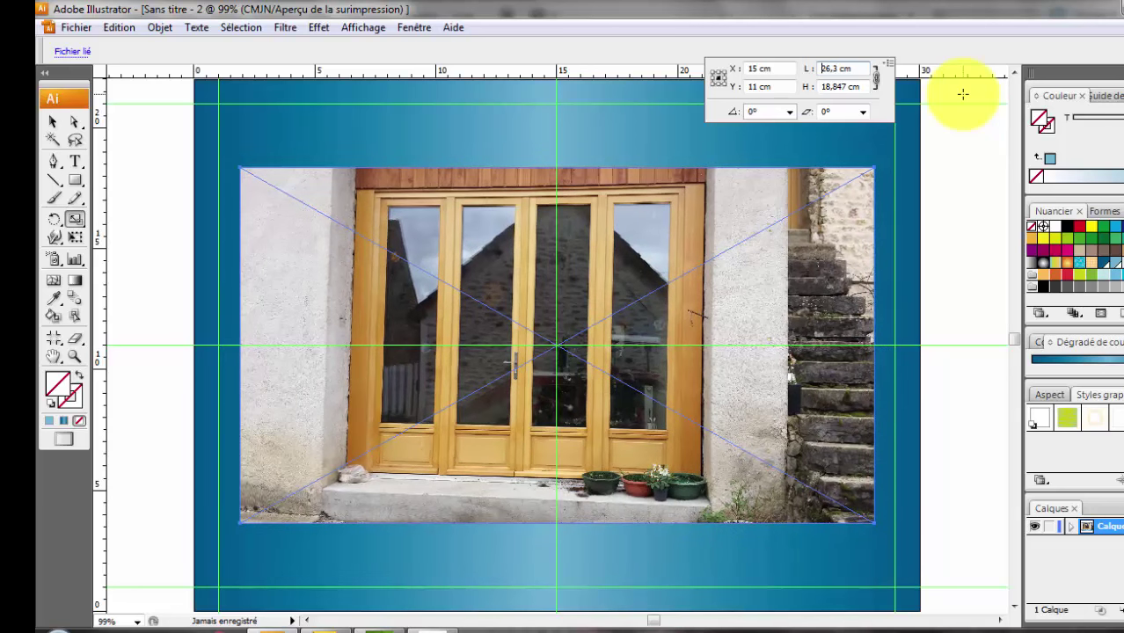
pyautogui.press('Up')
pyautogui.press('Up')
pyautogui.press('Up')
pyautogui.press('Up')
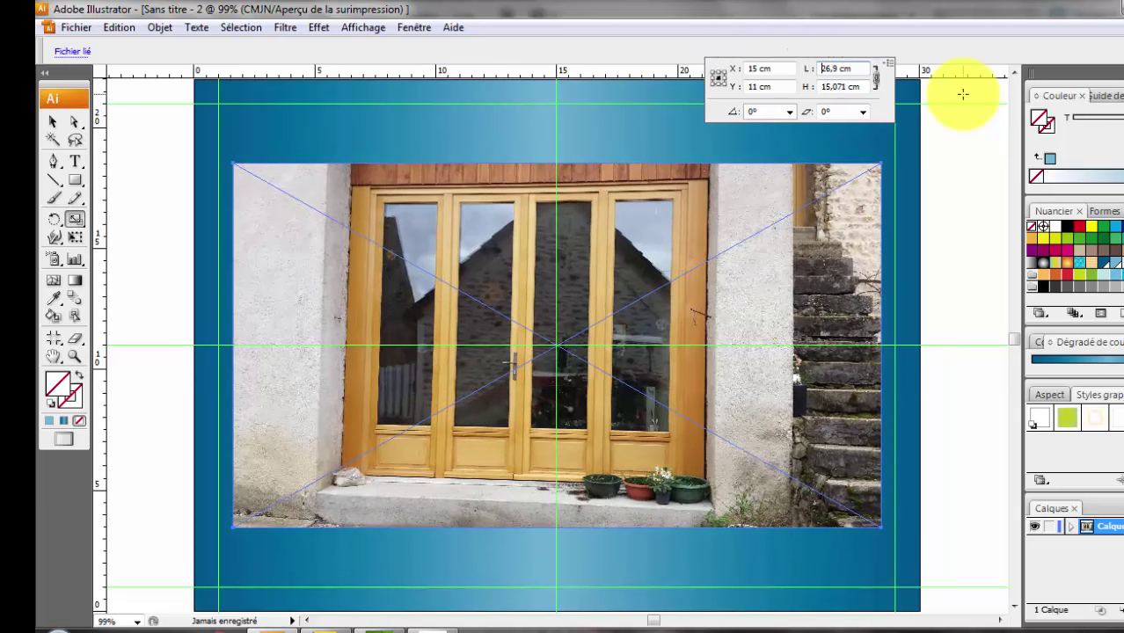
pyautogui.press('Up')
pyautogui.press('Up')
pyautogui.press('Up')
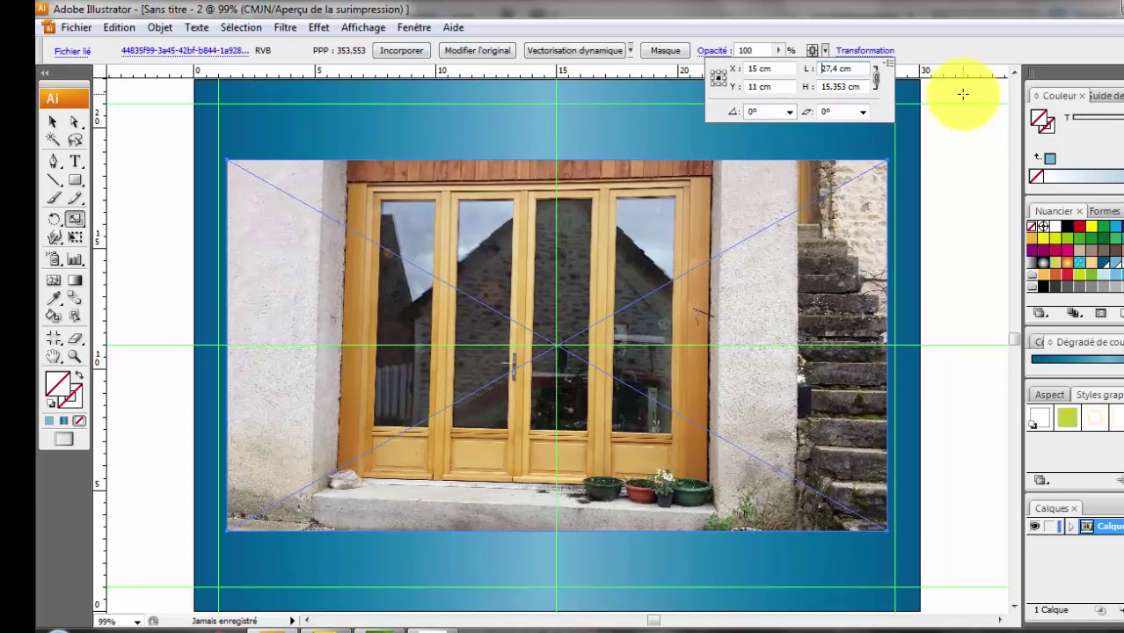
pyautogui.press('Up')
# - Link width and height so the photo is proportionally 28 cm wide at X 15, Y 11
pyautogui.click(54, 118)
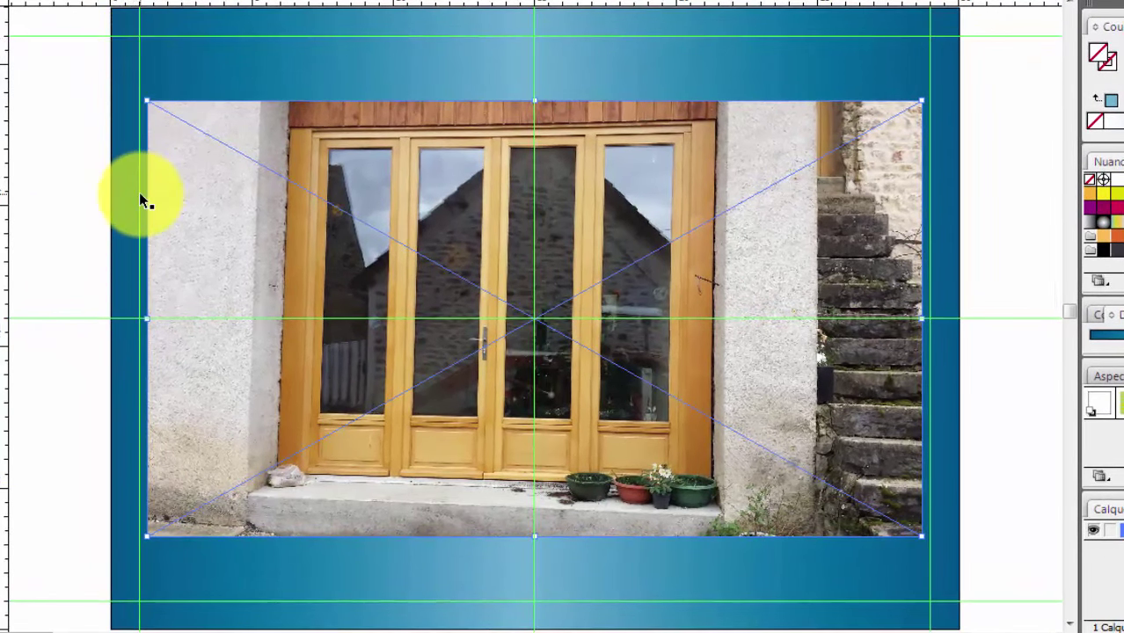
pyautogui.click(901, 7)
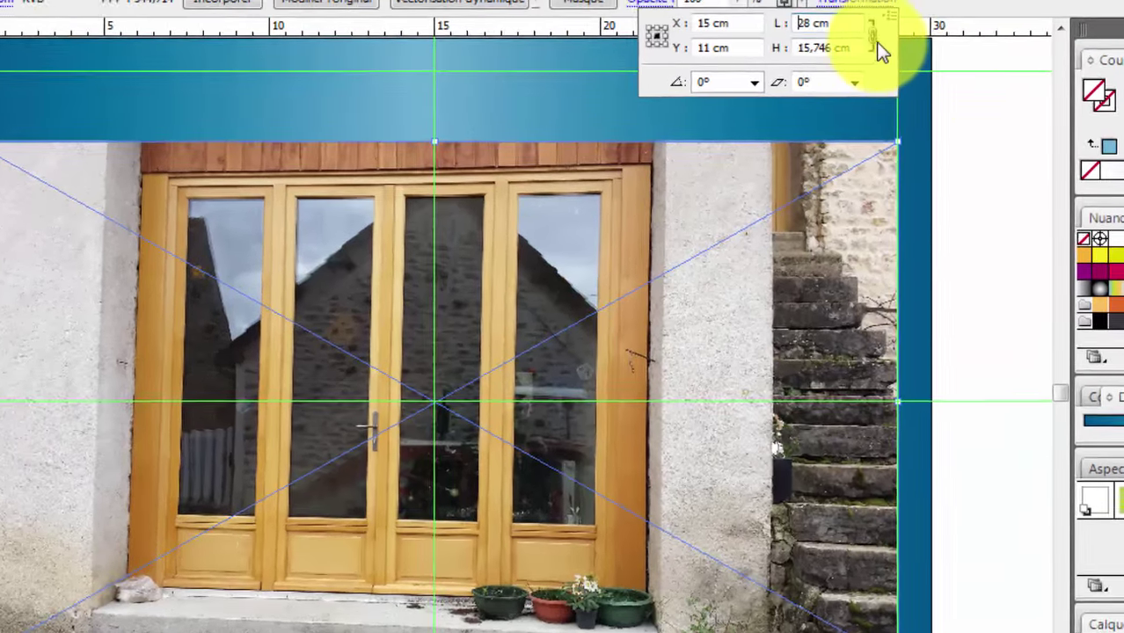
pyautogui.click(870, 37)
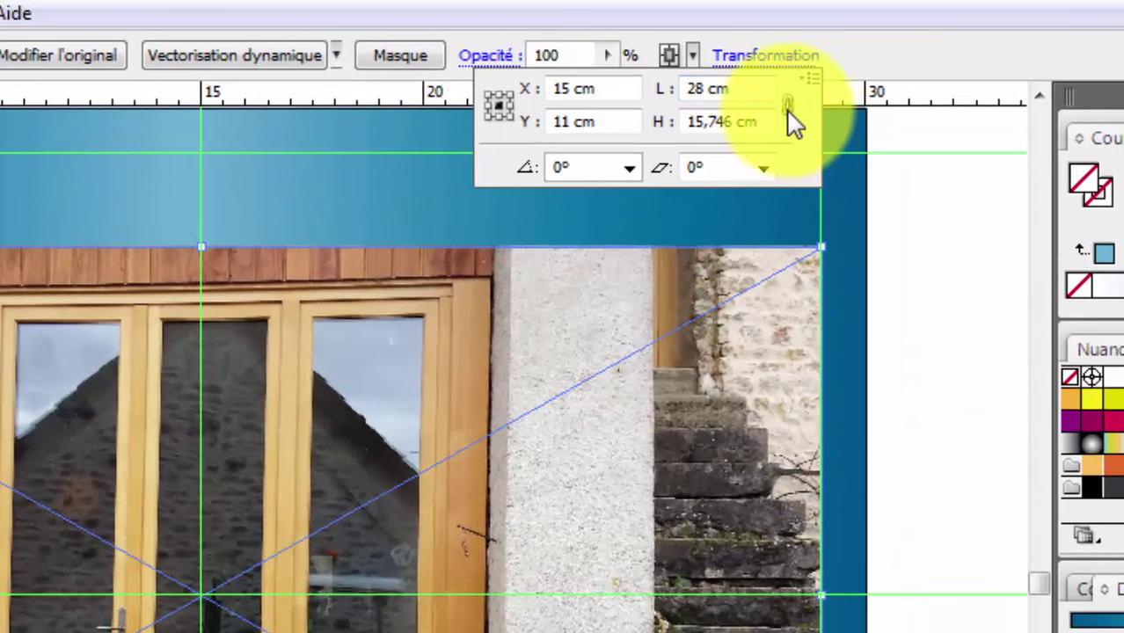
pyautogui.click(792, 101)
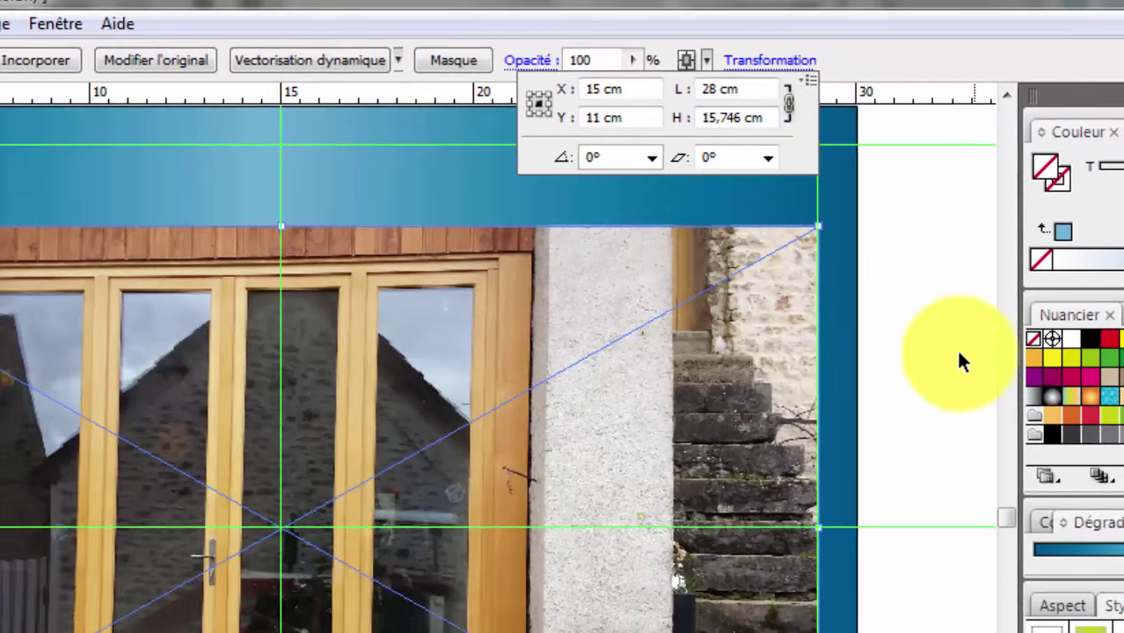
# - Lock the door photo with Objet > Verrouiller > Sélection
pyautogui.rightClick(713, 278)
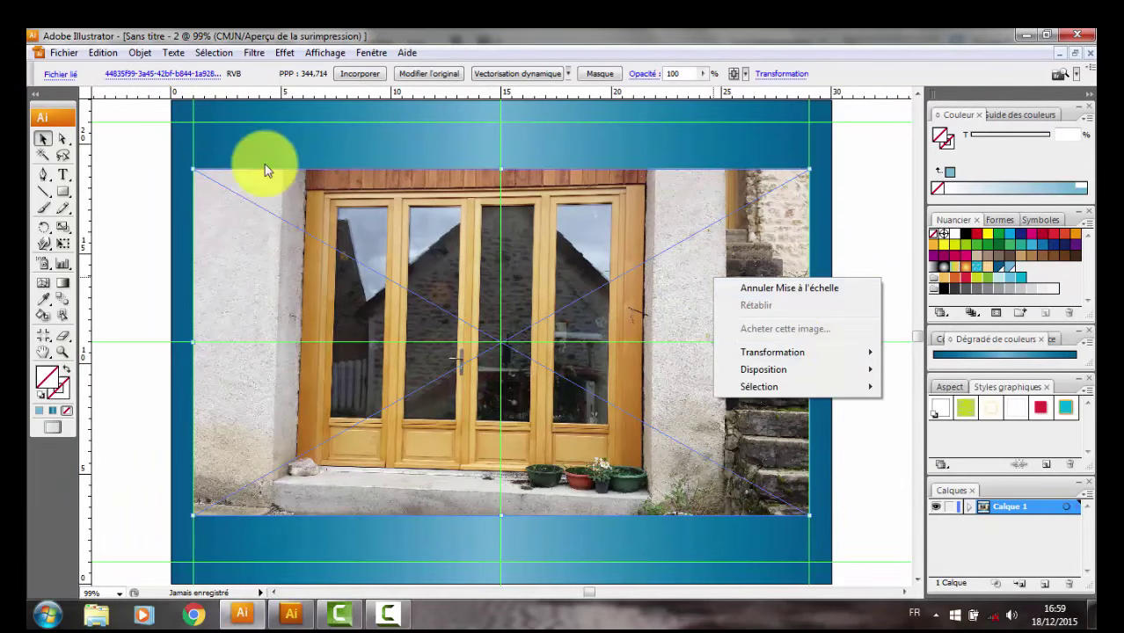
pyautogui.click(141, 52)
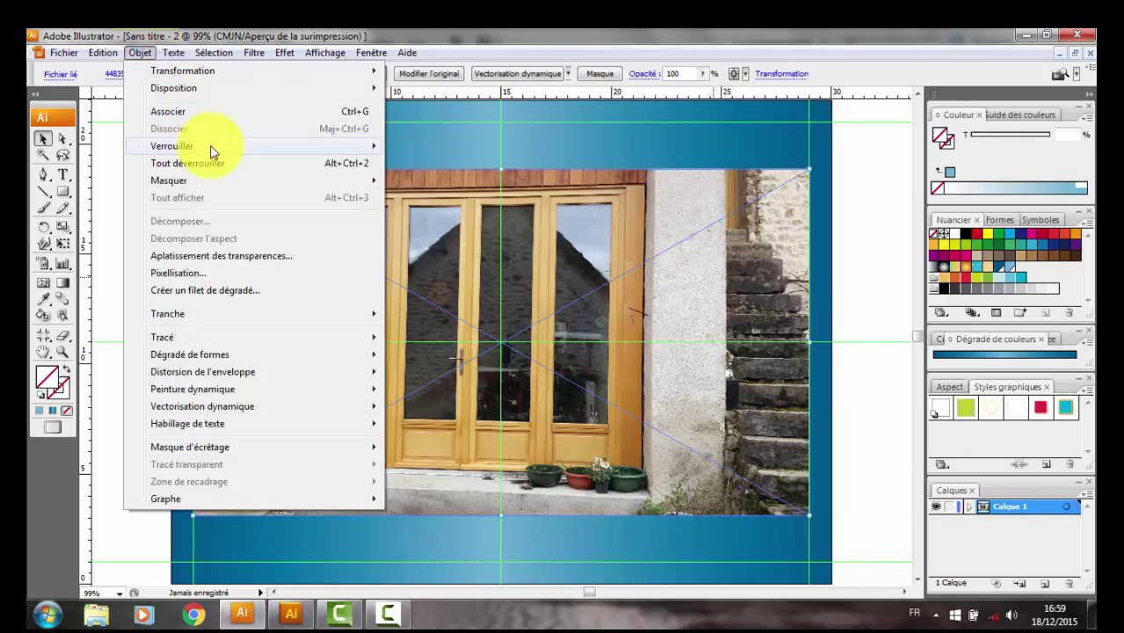
pyautogui.moveTo(172, 146)
pyautogui.click(428, 146)
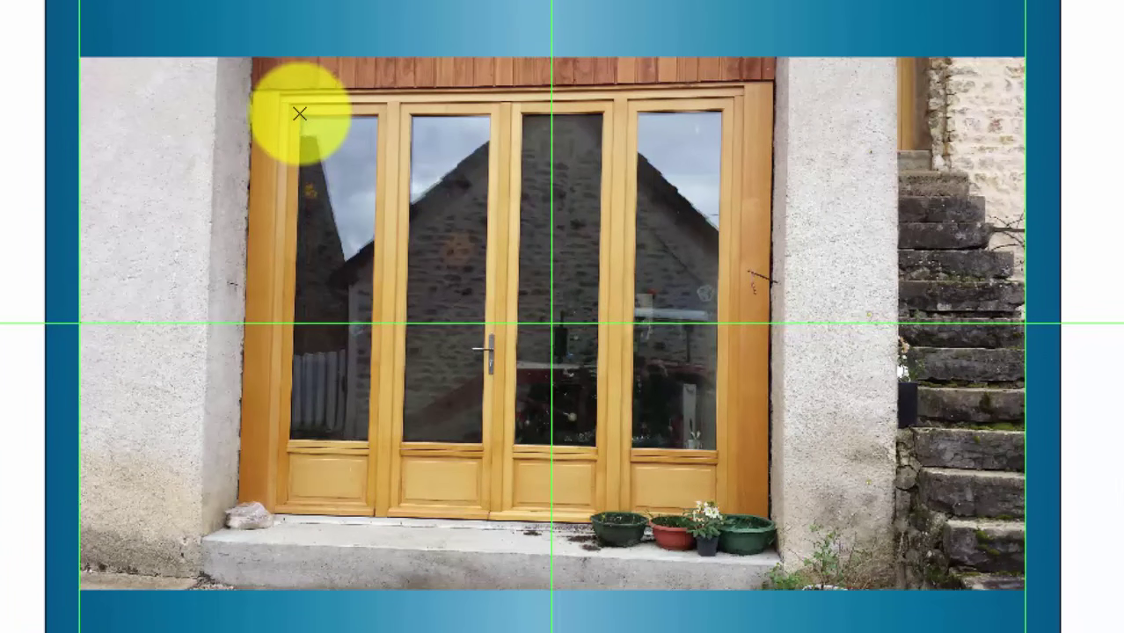
# - Trace closed four-corner Pen outlines around the first and second glass panes
pyautogui.click(299, 113)
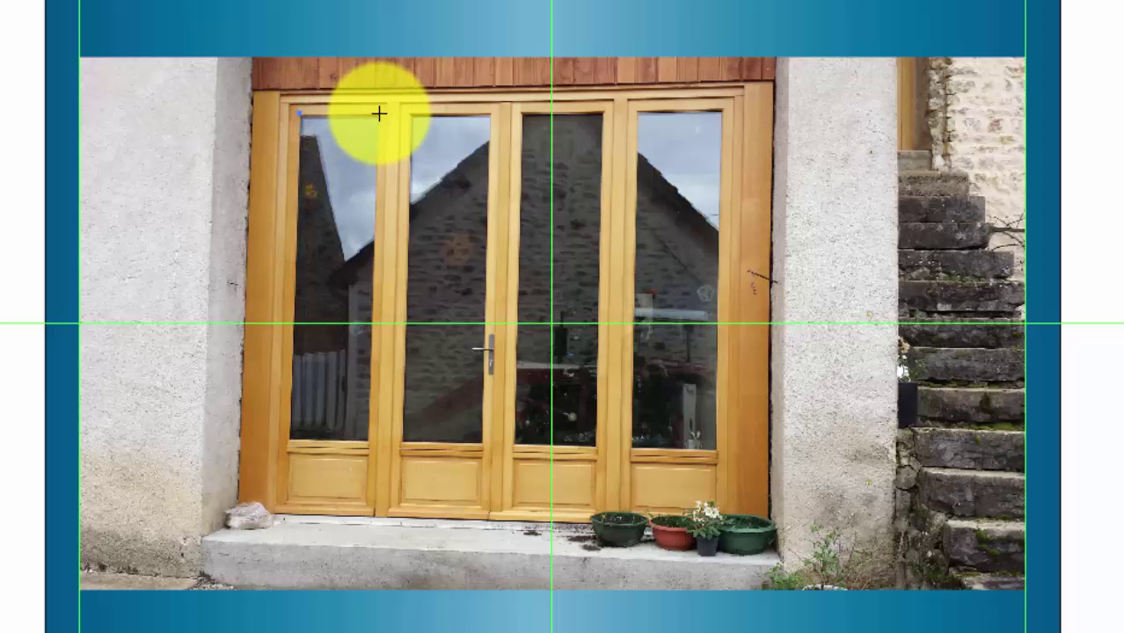
pyautogui.click(376, 114)
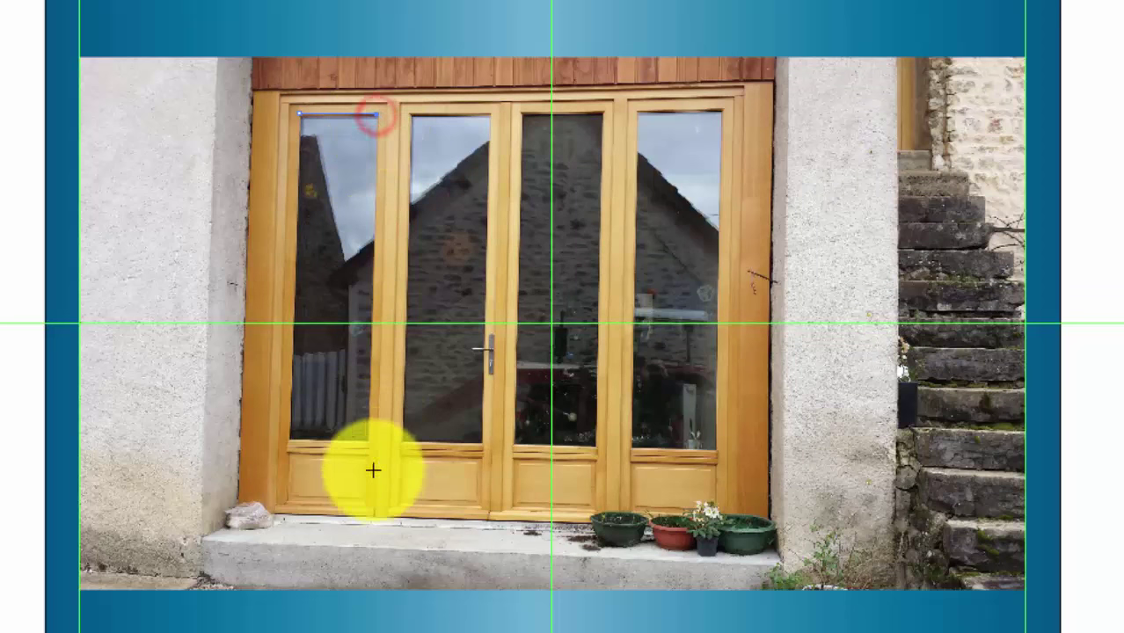
pyautogui.click(368, 440)
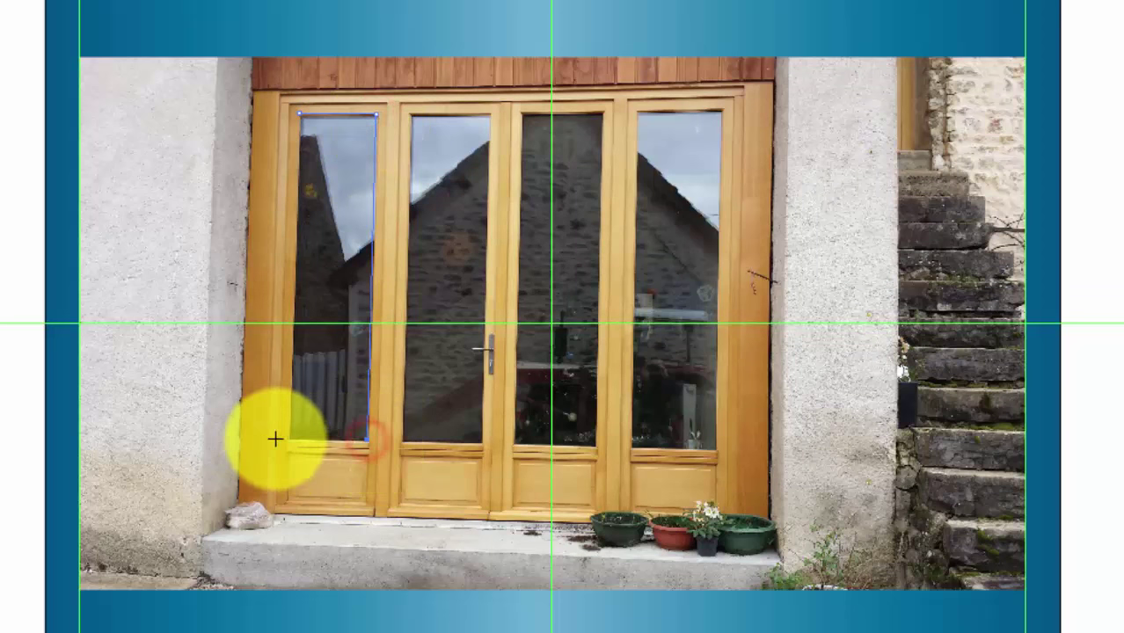
pyautogui.click(290, 437)
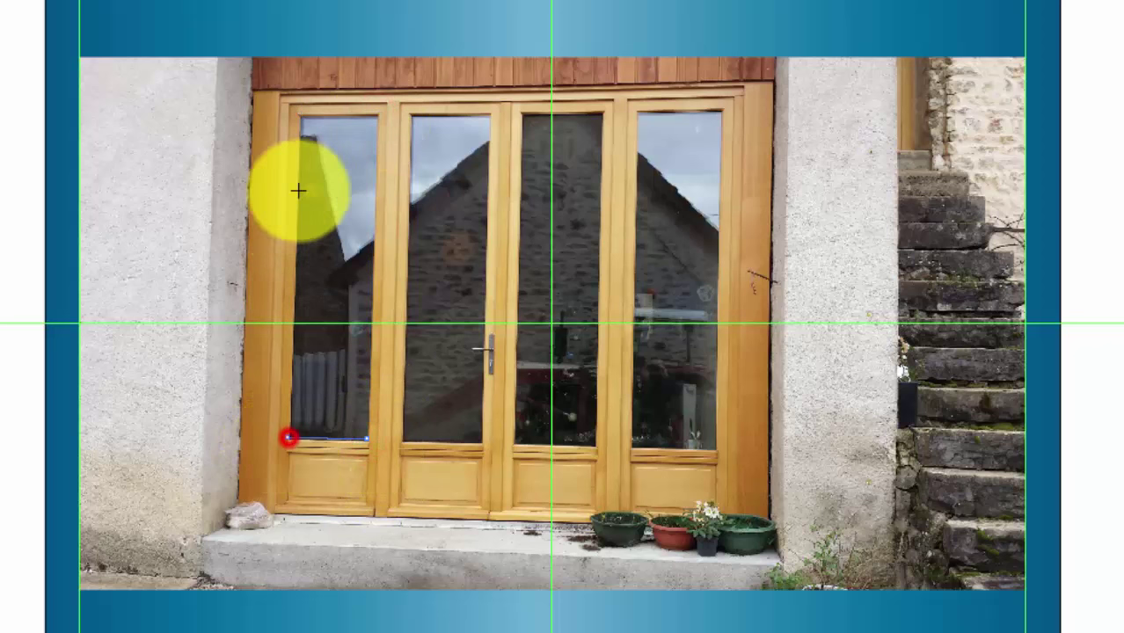
pyautogui.click(299, 113)
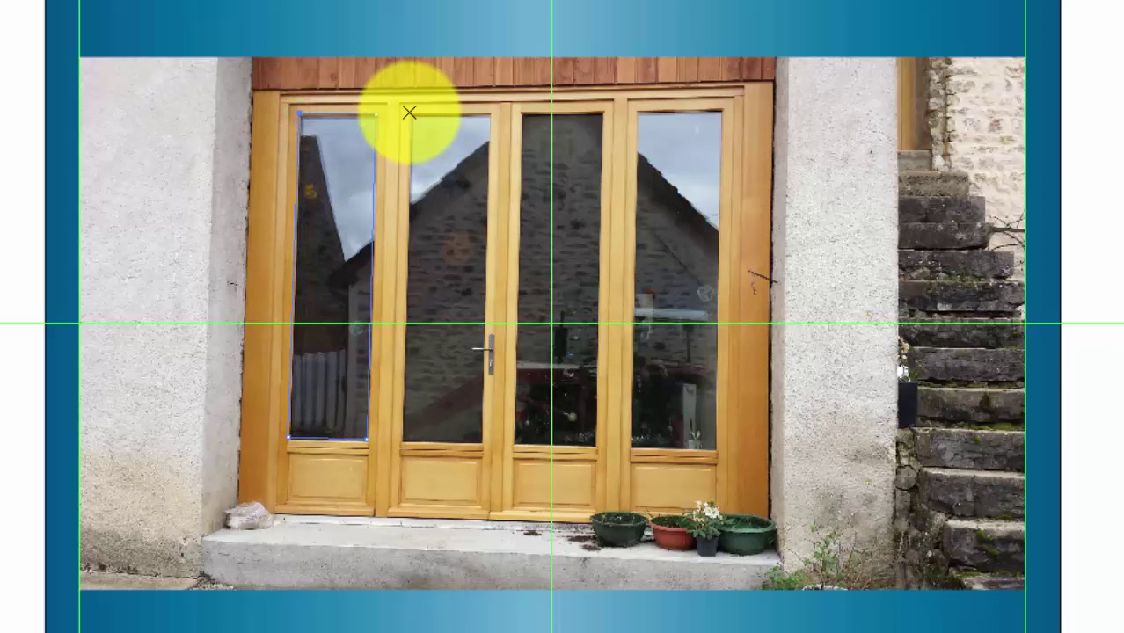
pyautogui.click(410, 114)
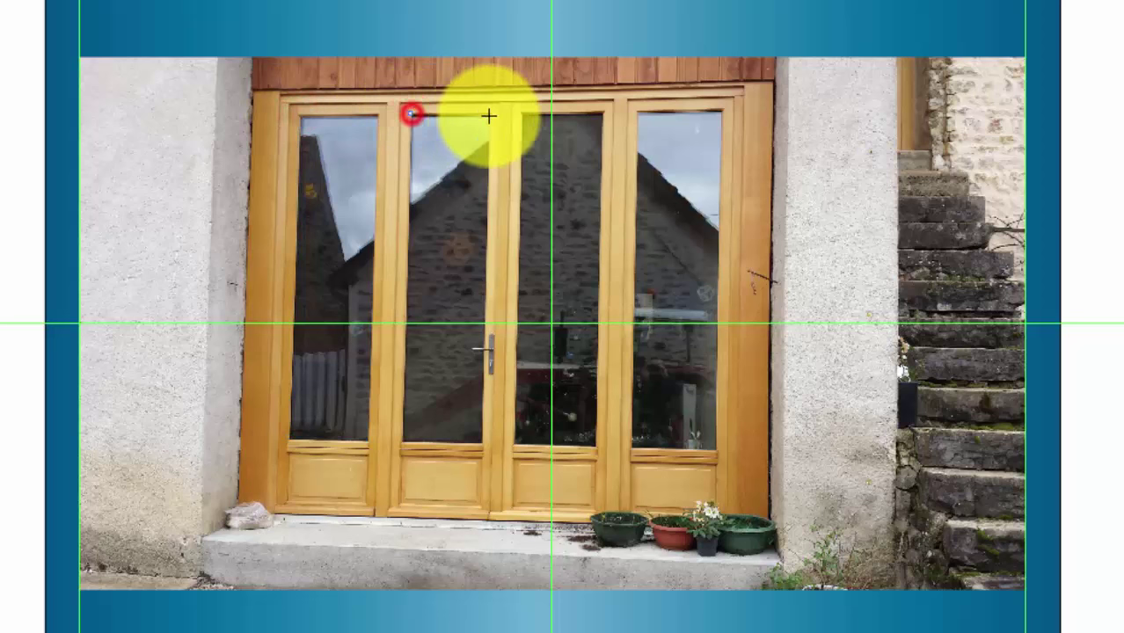
pyautogui.click(489, 114)
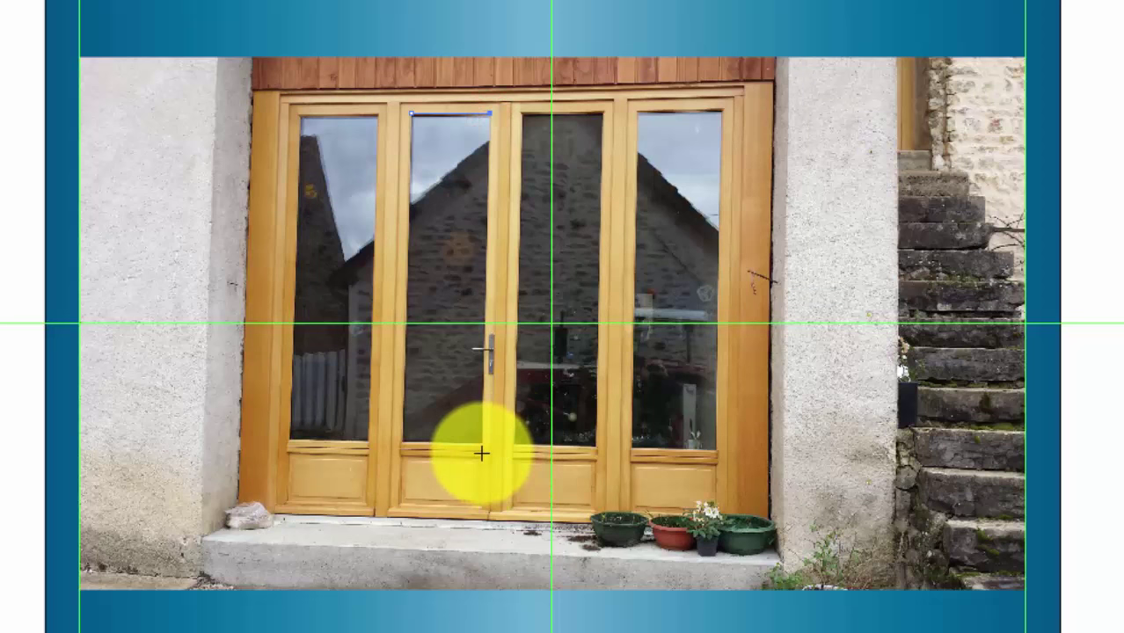
pyautogui.click(481, 441)
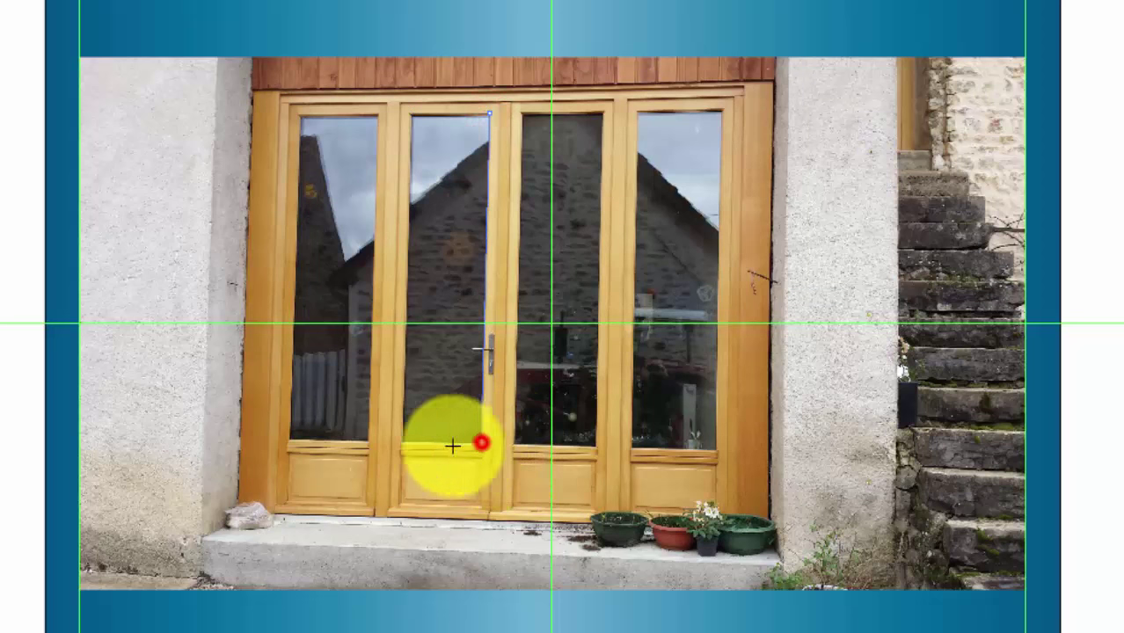
pyautogui.click(402, 441)
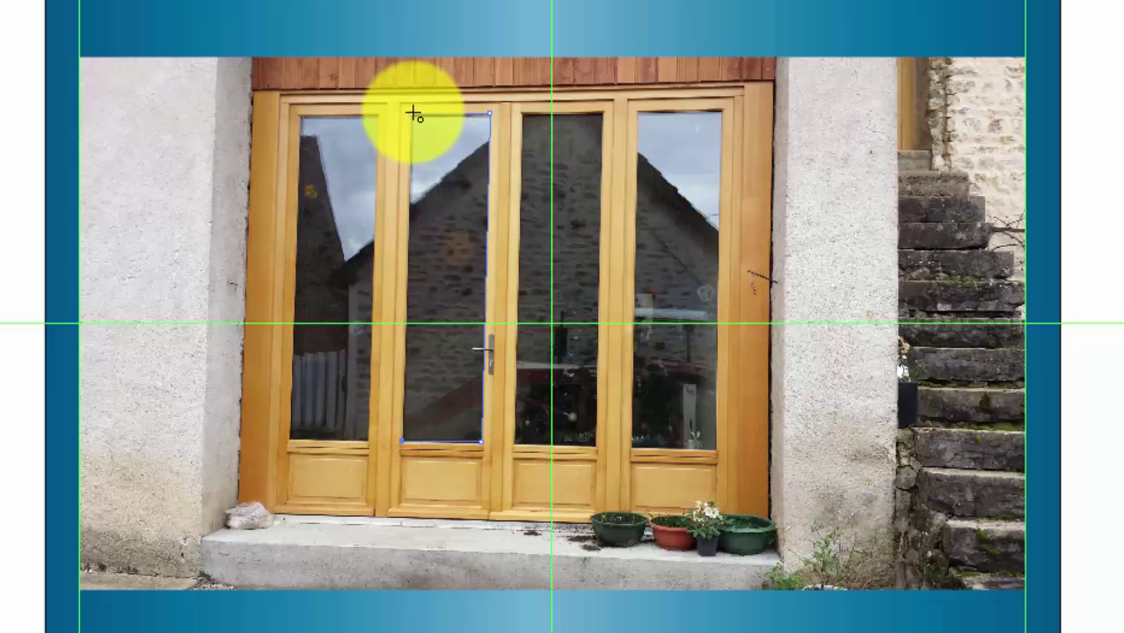
pyautogui.click(411, 113)
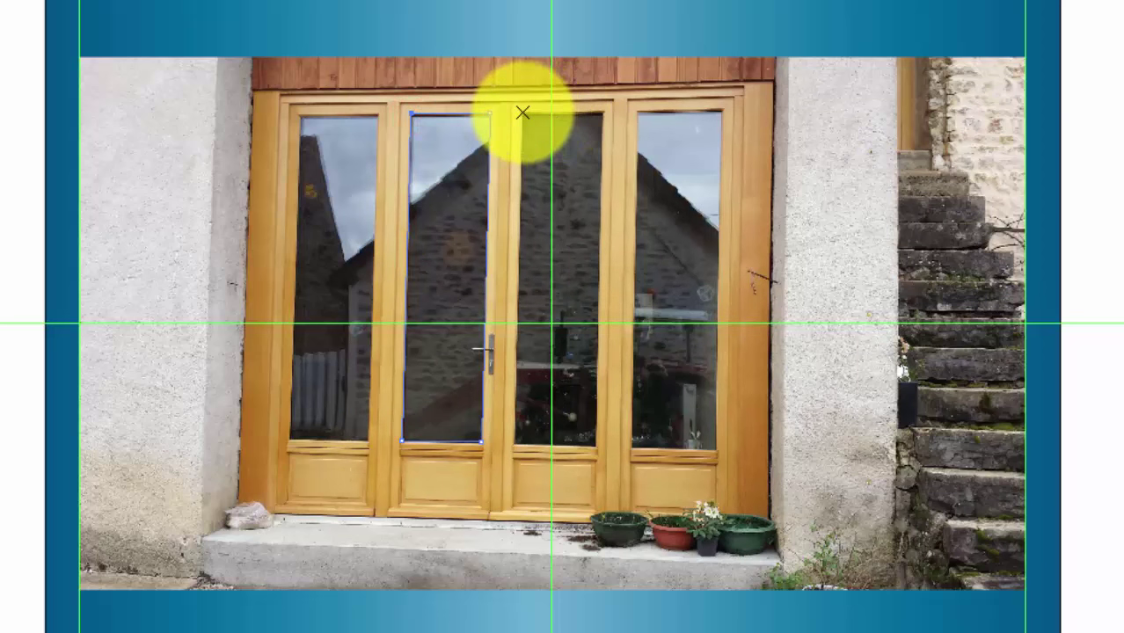
# - Trace closed four-corner Pen outlines around the third and fourth glass panes
pyautogui.click(521, 111)
pyautogui.click(601, 111)
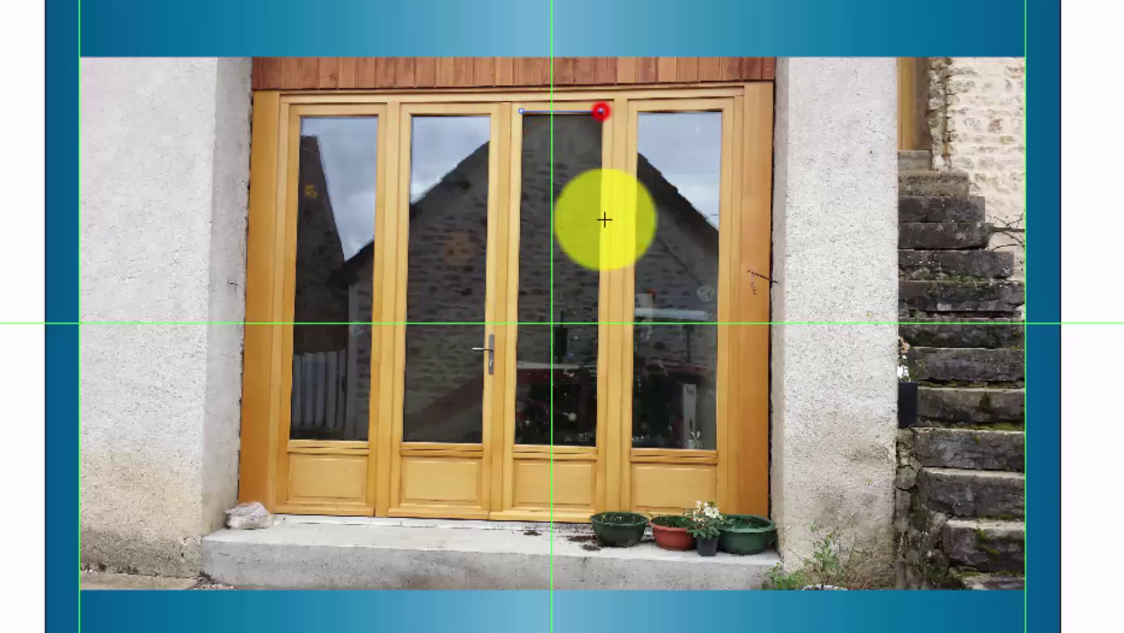
pyautogui.click(596, 446)
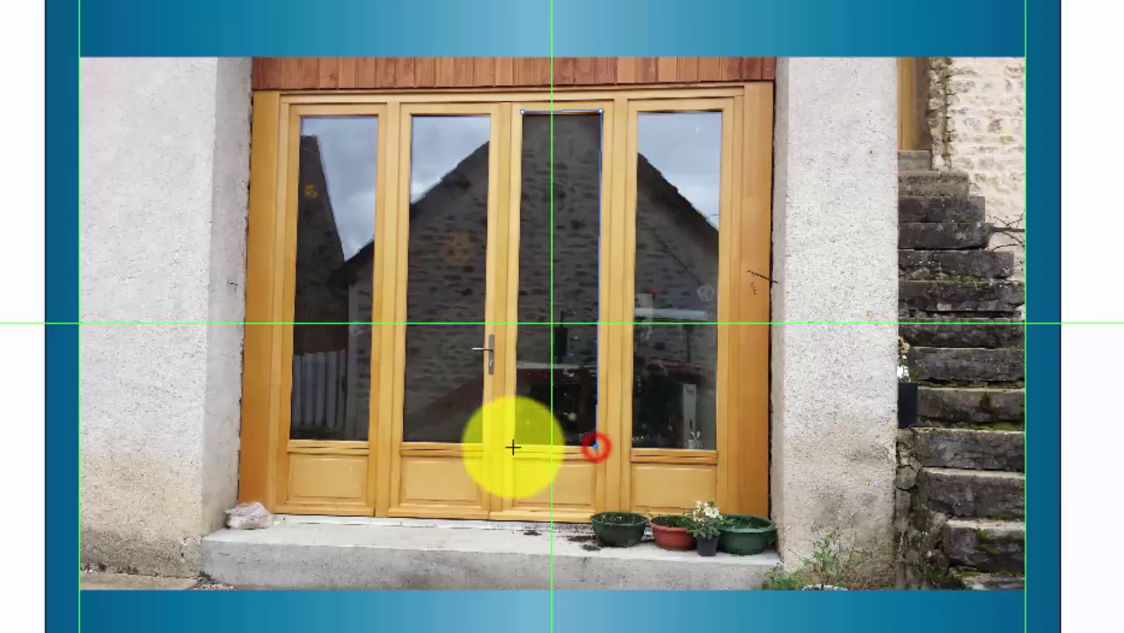
pyautogui.click(513, 444)
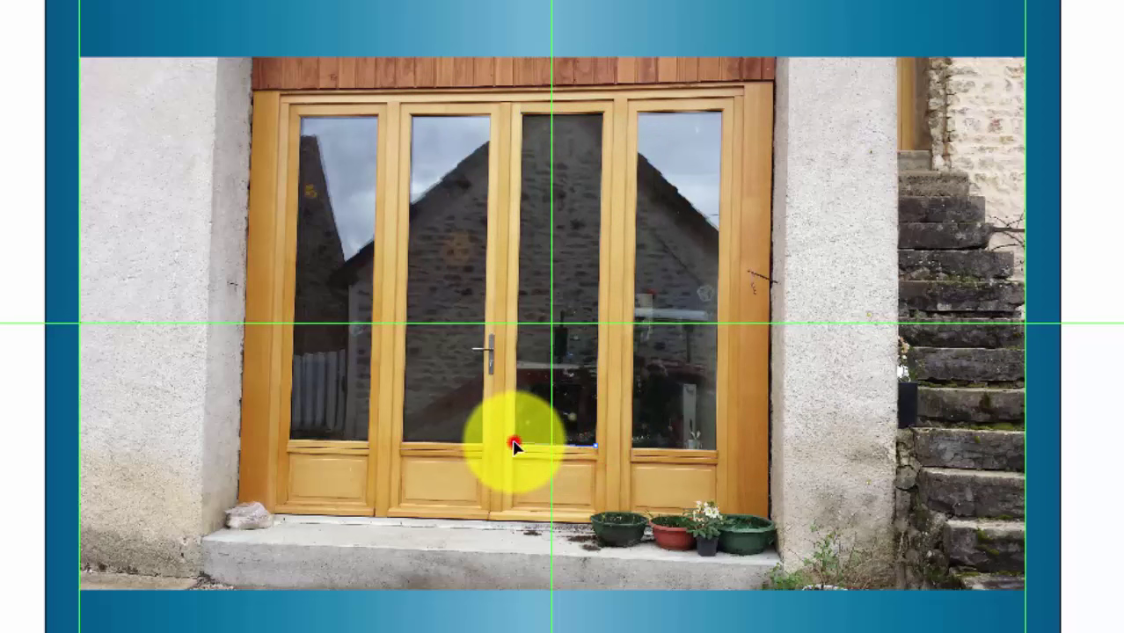
pyautogui.click(520, 112)
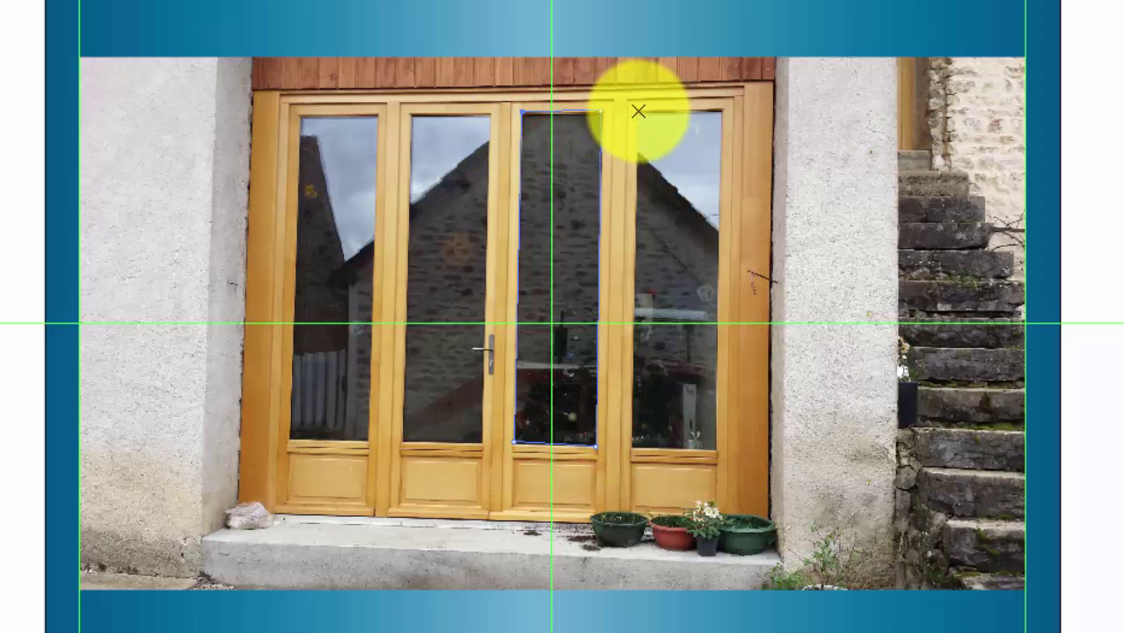
pyautogui.click(636, 111)
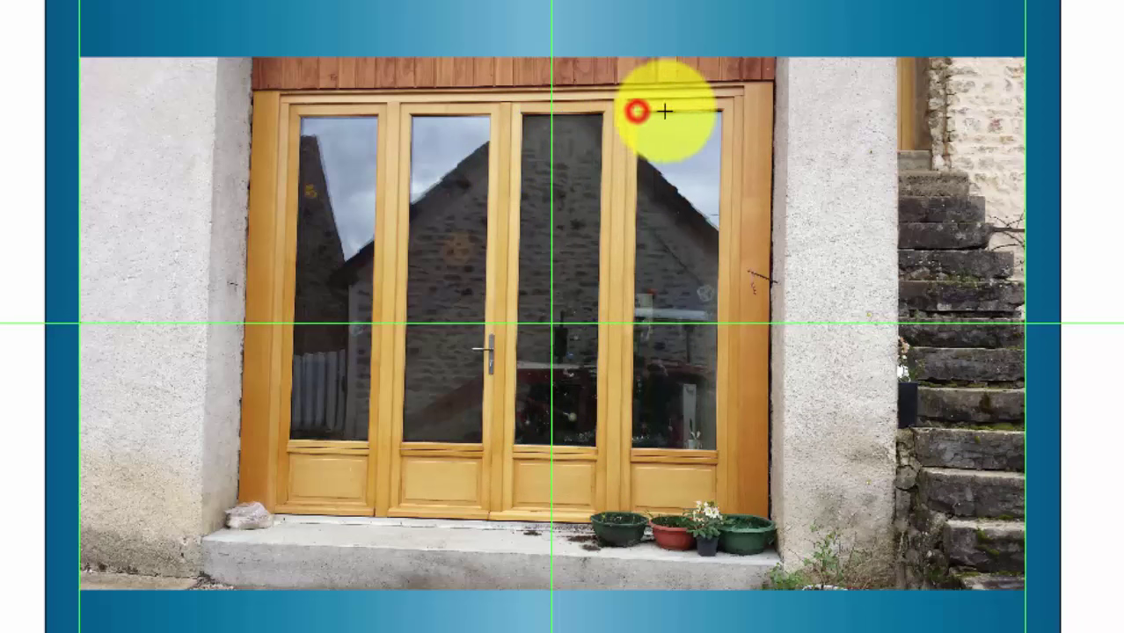
pyautogui.click(719, 109)
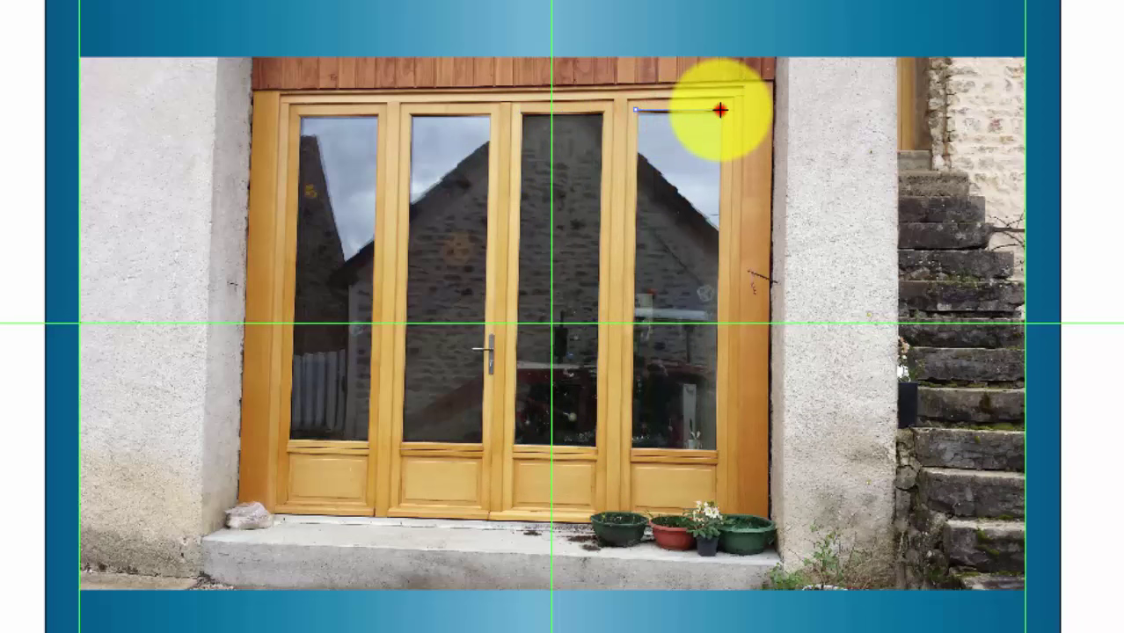
pyautogui.click(715, 450)
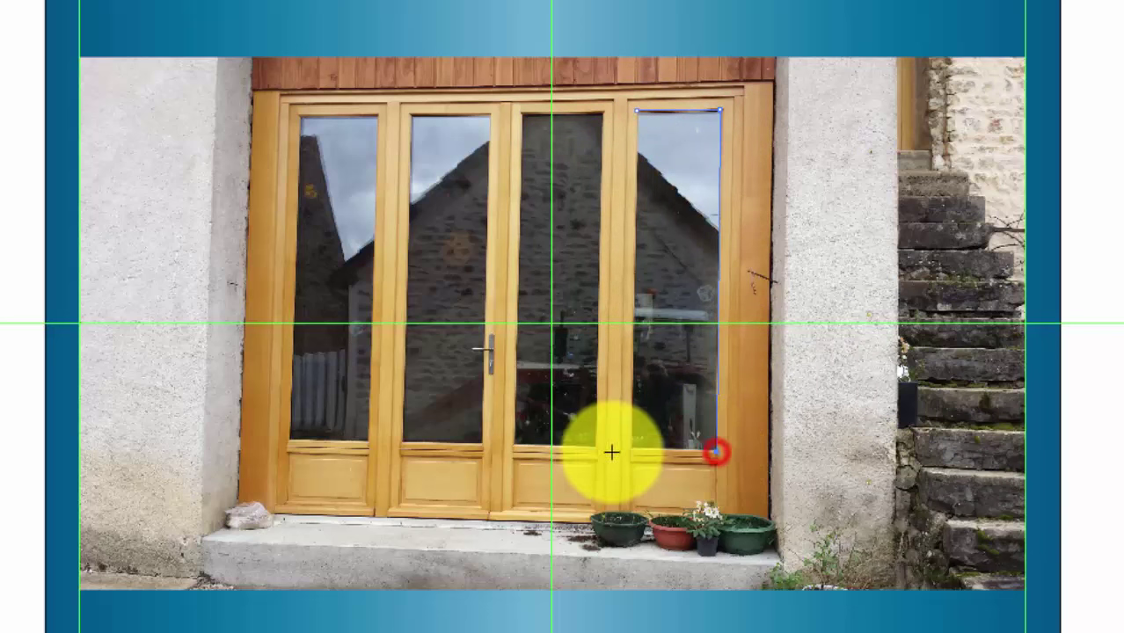
pyautogui.click(626, 448)
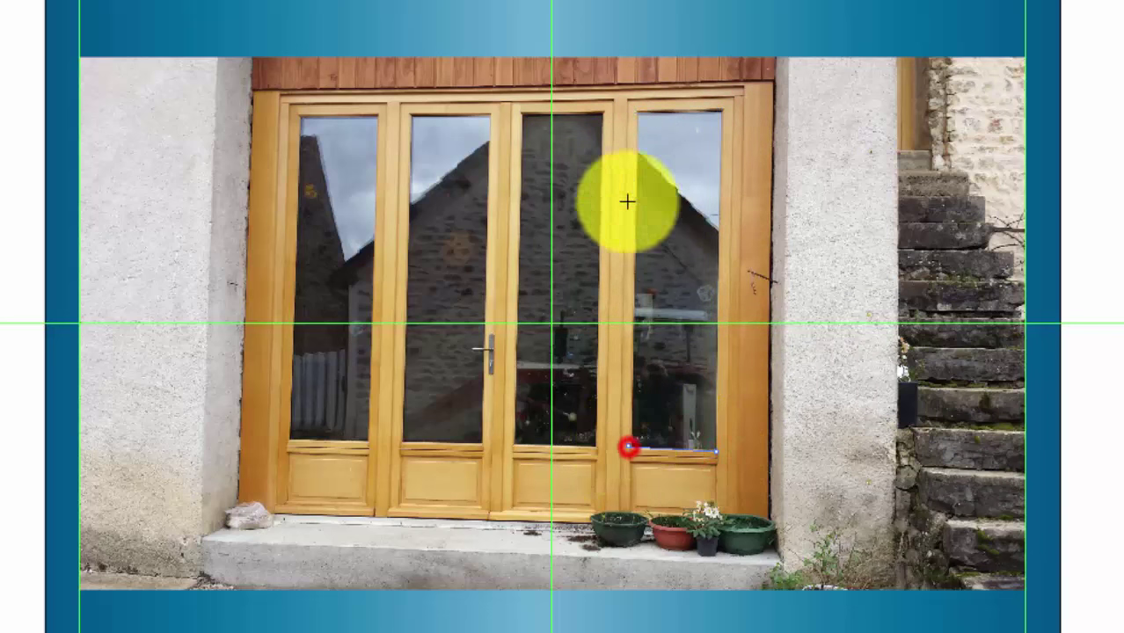
pyautogui.click(638, 112)
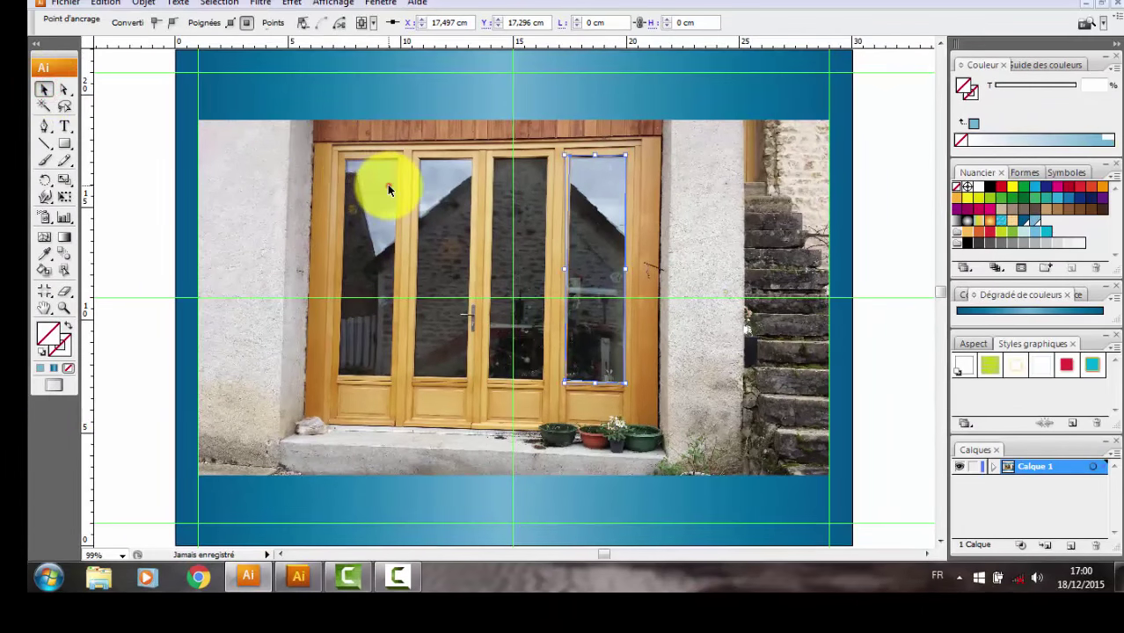
# - Select all four pane outlines and fill them with the PANTONE 542 UP swatch
pyautogui.click(386, 182)
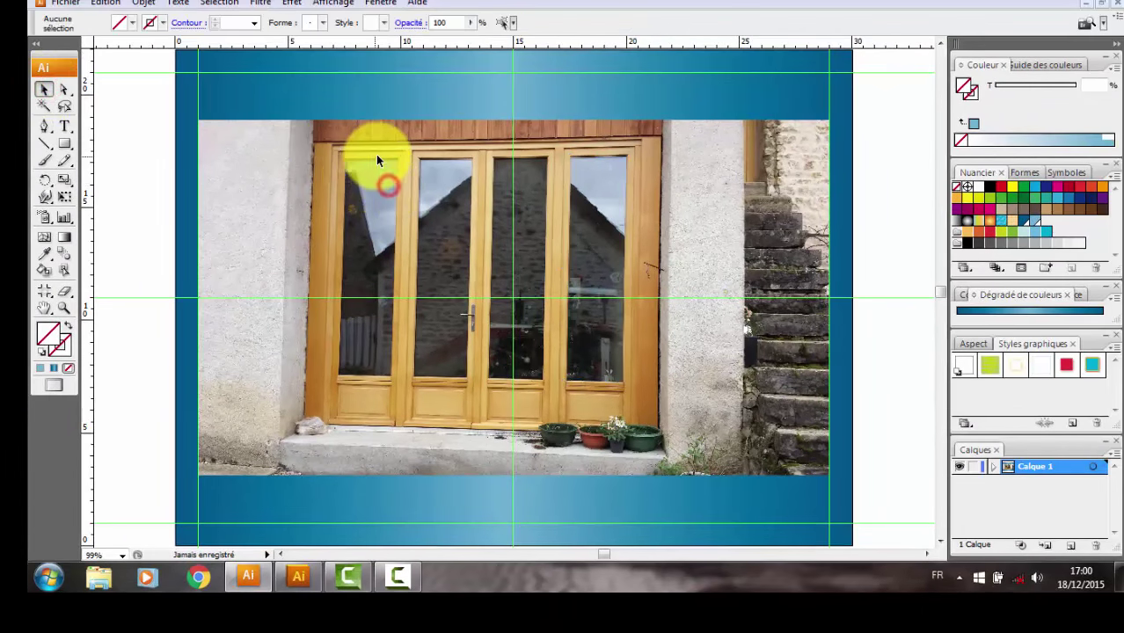
pyautogui.click(379, 157)
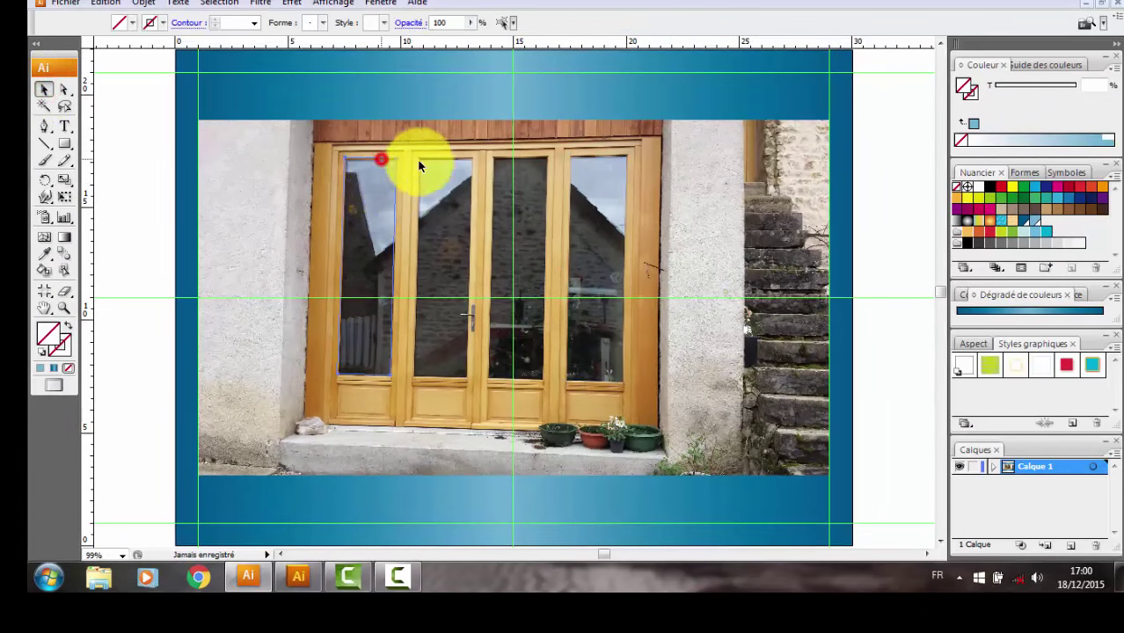
pyautogui.keyDown('shift'); pyautogui.click(502, 155); pyautogui.keyUp('shift')
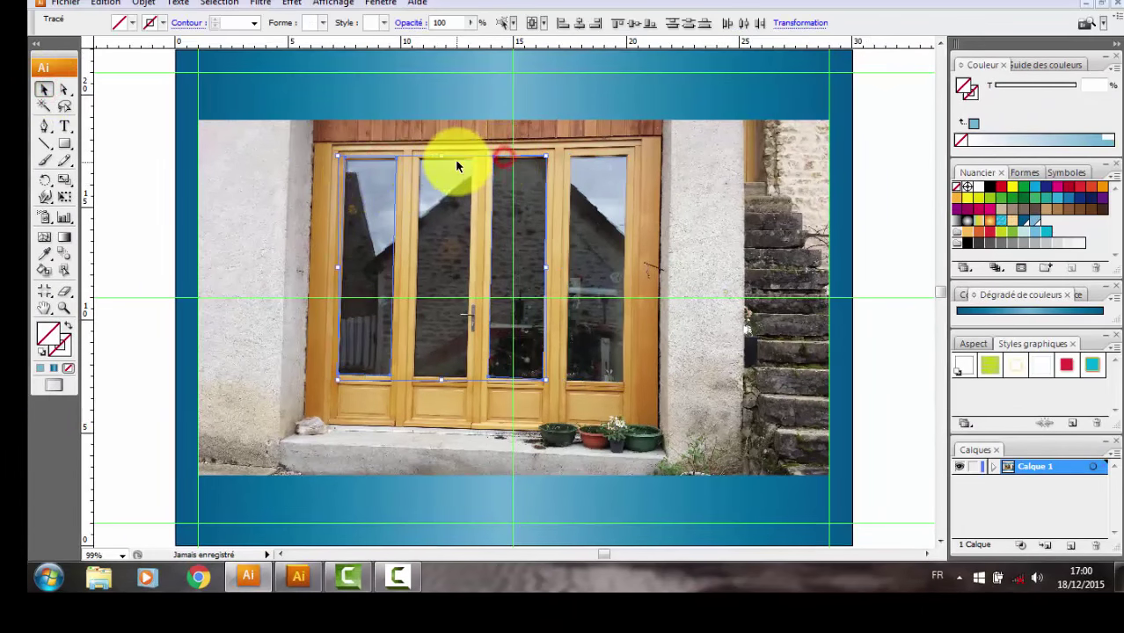
pyautogui.keyDown('shift'); pyautogui.click(604, 157); pyautogui.keyUp('shift')
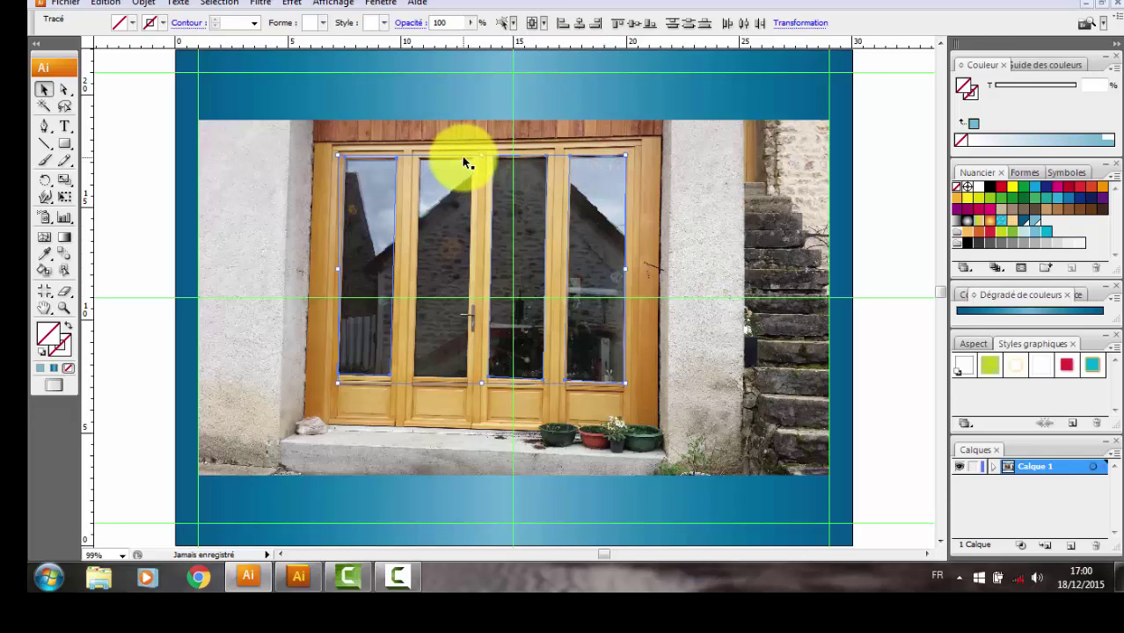
pyautogui.keyDown('shift'); pyautogui.click(463, 157); pyautogui.keyUp('shift')
pyautogui.click(40, 370)
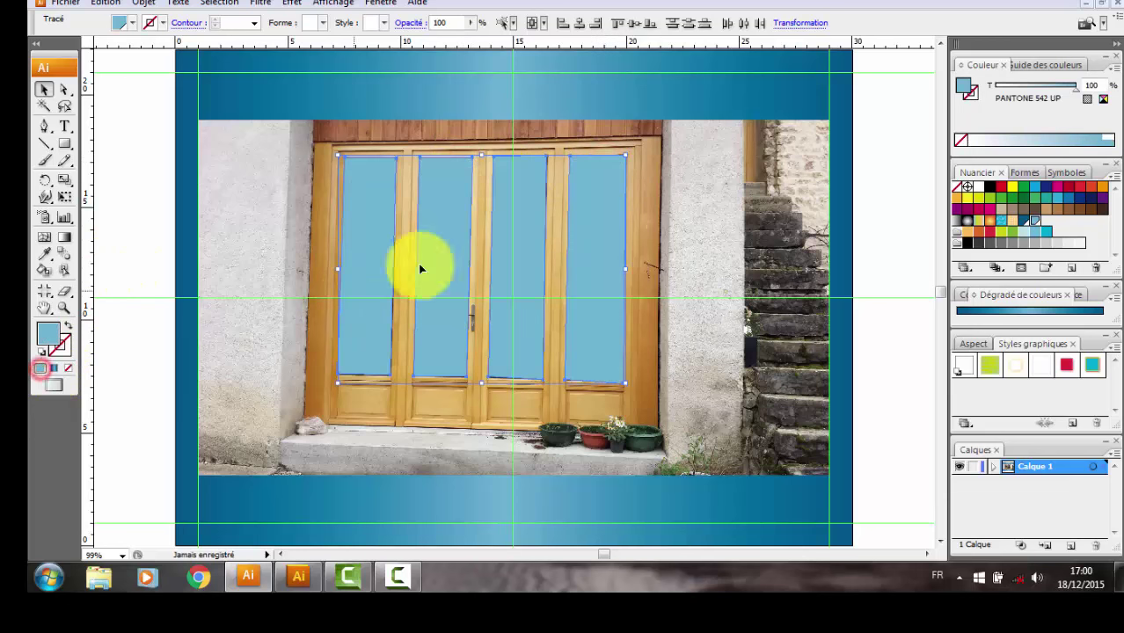
pyautogui.rightClick(594, 192)
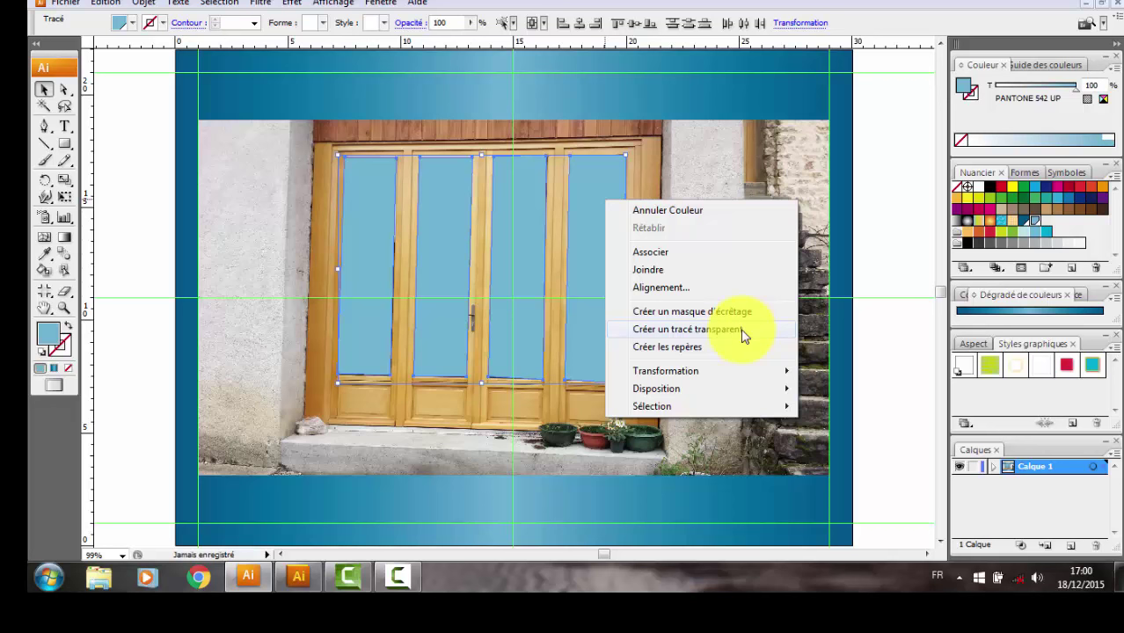
# - Make the panes one compound path, then import house photo 1451206
pyautogui.click(741, 329)
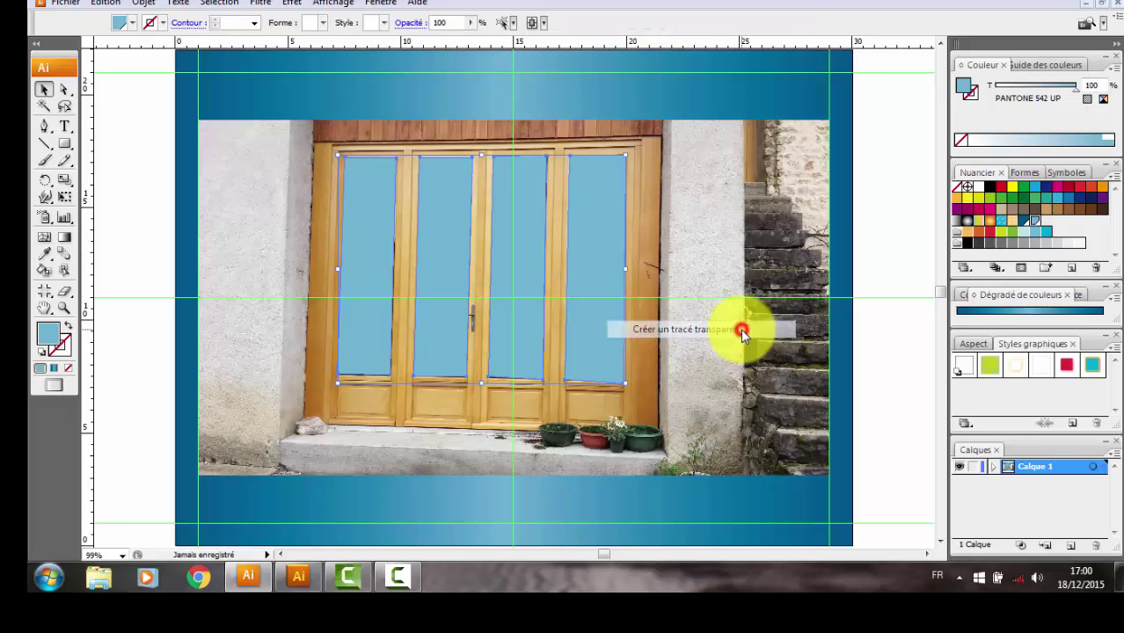
pyautogui.click(888, 372)
pyautogui.click(72, 4)
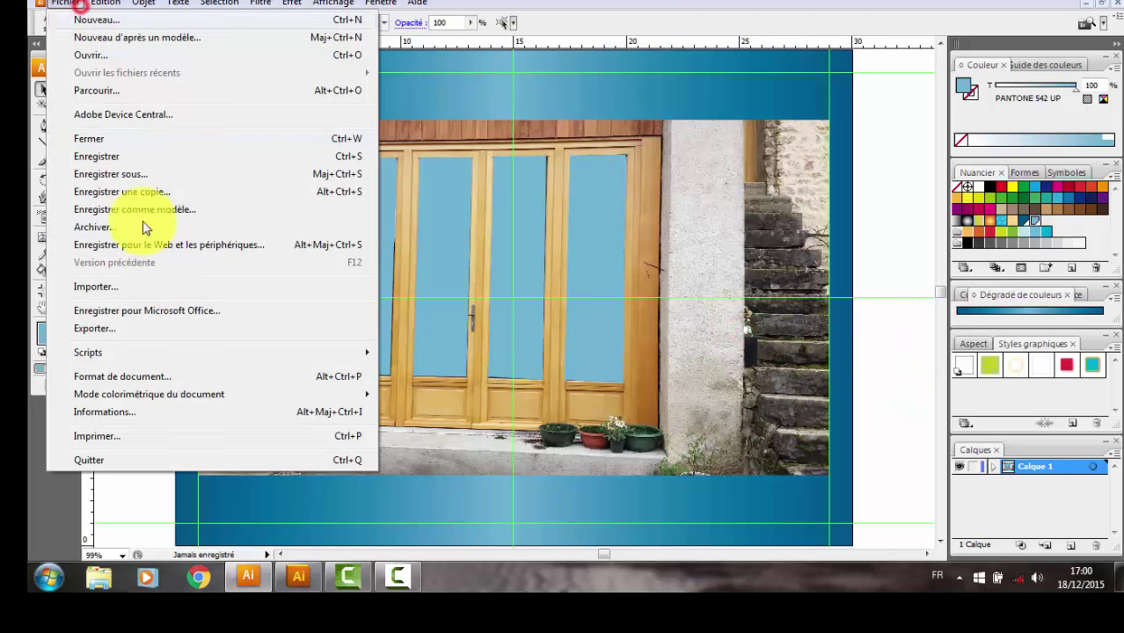
pyautogui.click(165, 283)
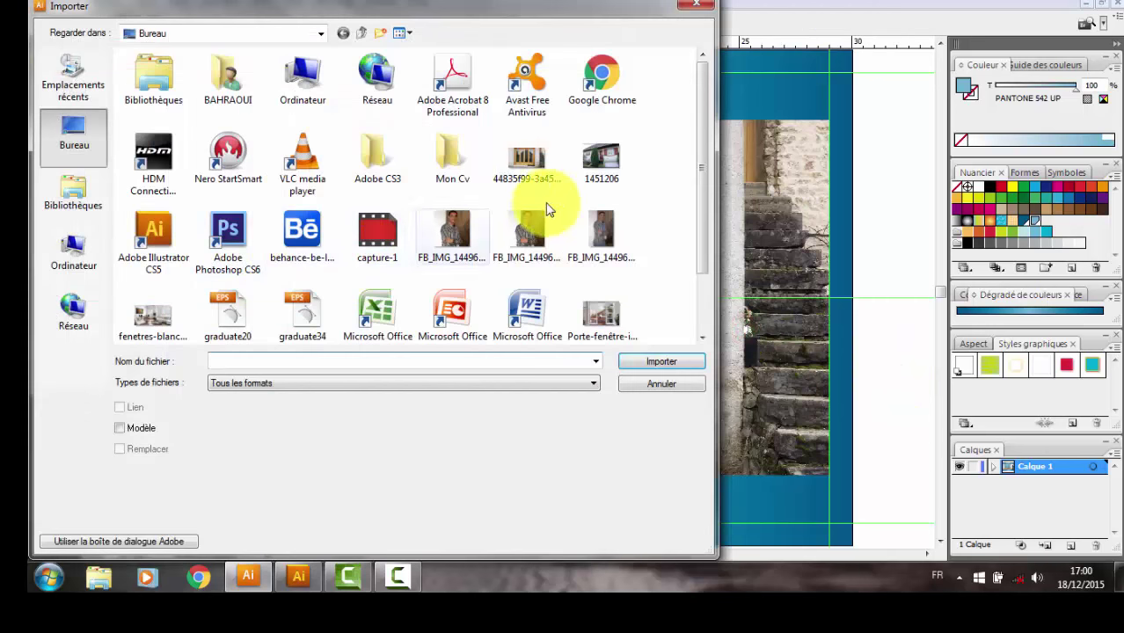
pyautogui.click(601, 163)
pyautogui.click(674, 361)
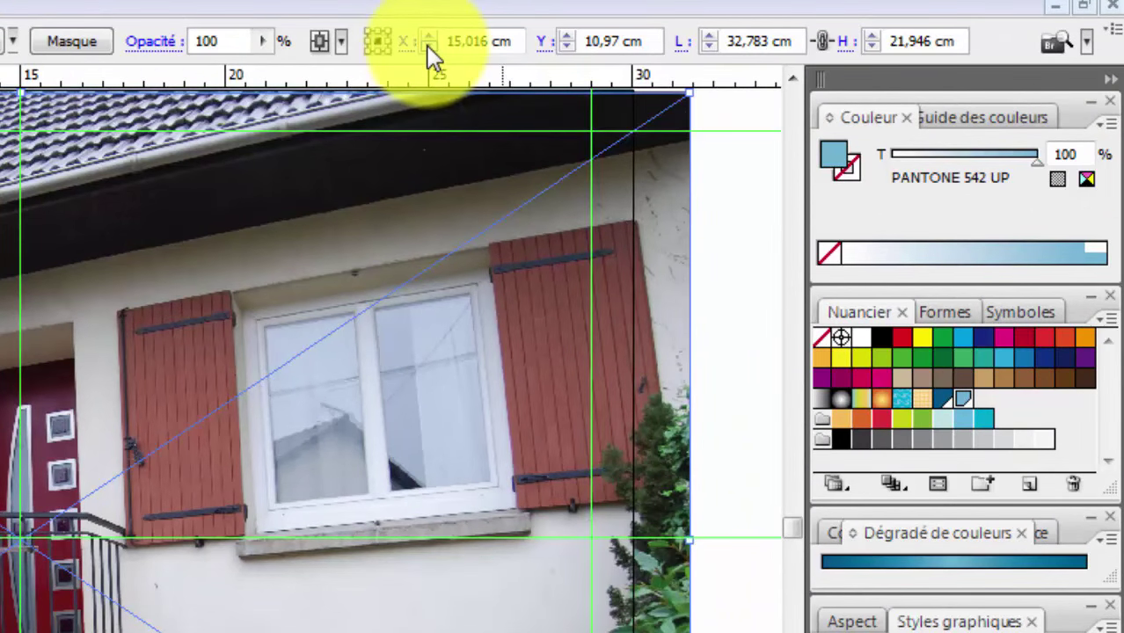
# - Place the house photo at X 15 cm, Y 11 cm with width 20 cm
pyautogui.click(429, 45)
pyautogui.click(428, 35)
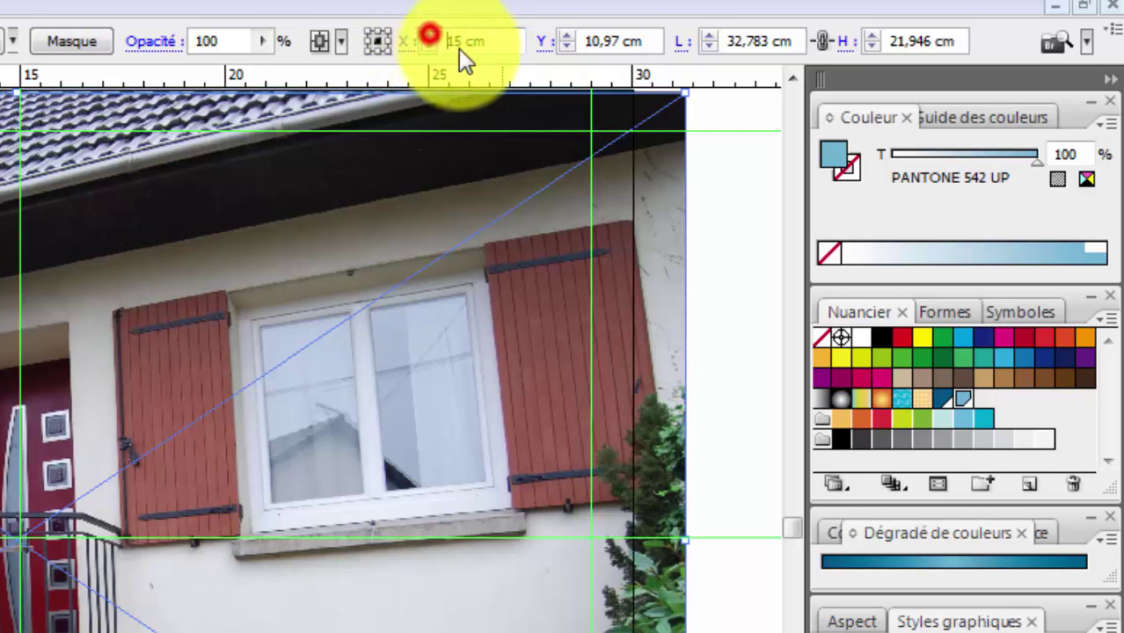
pyautogui.click(566, 37)
pyautogui.write('11')
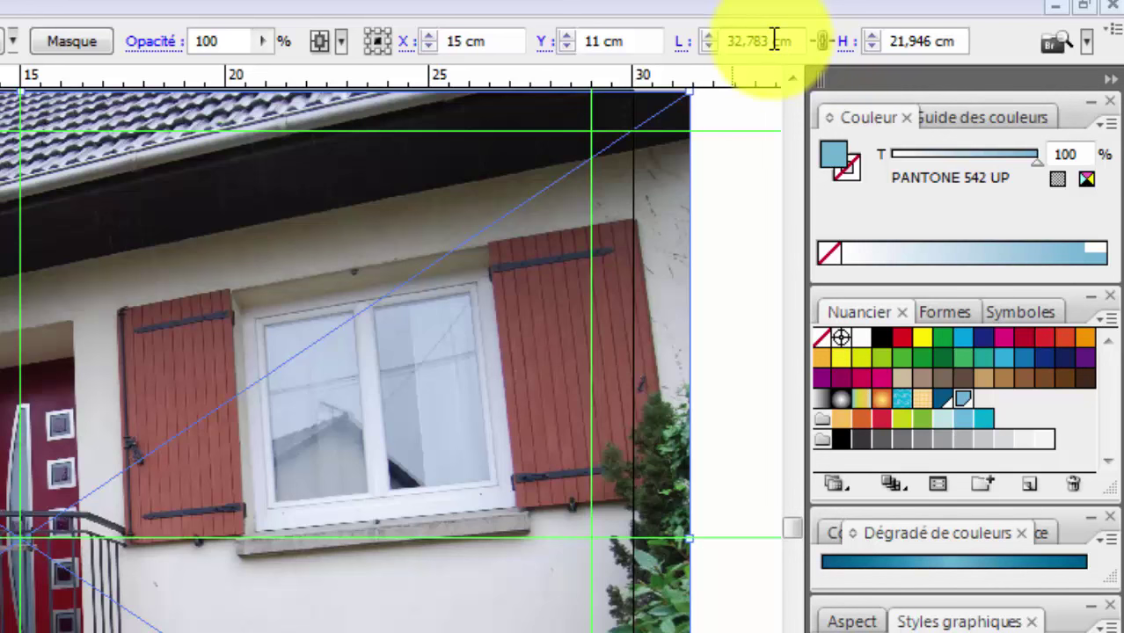
pyautogui.doubleClick(767, 40)
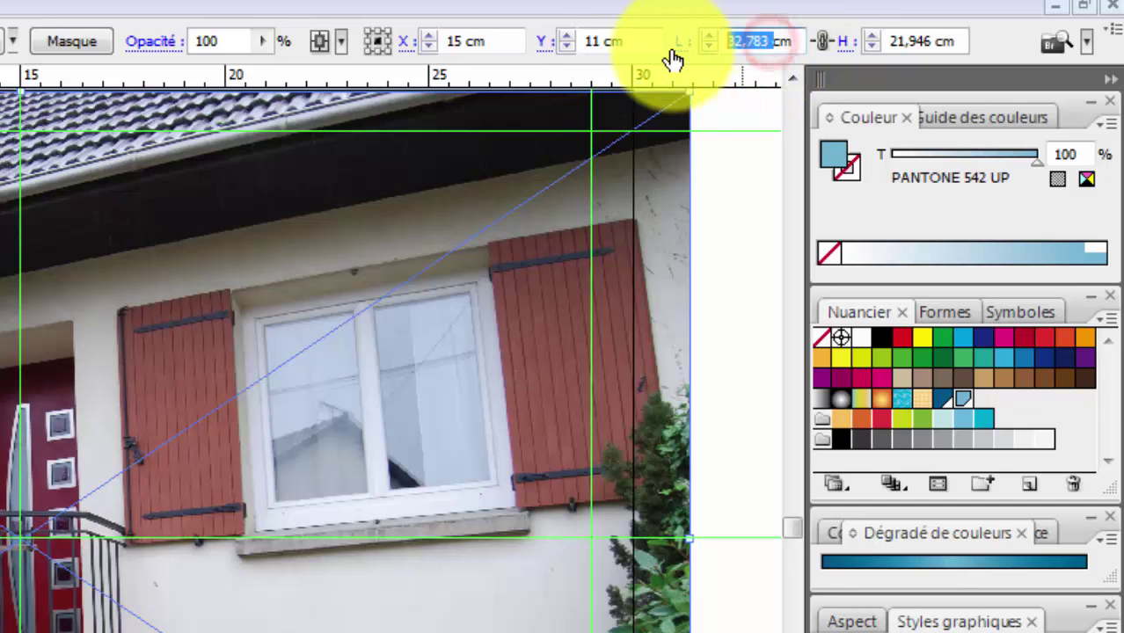
pyautogui.write('2')
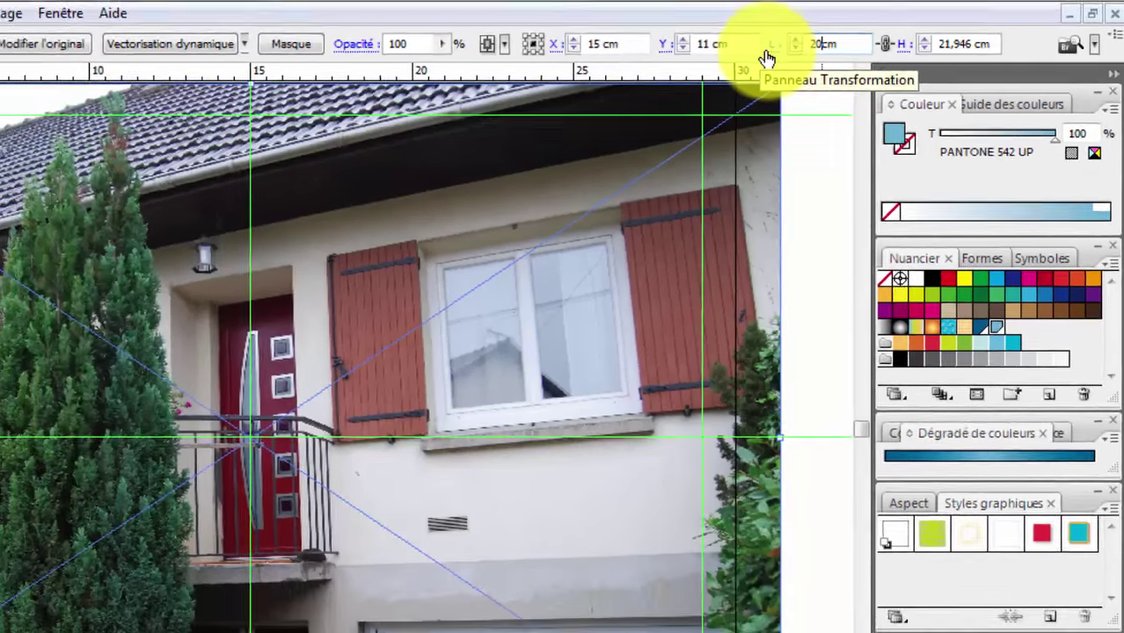
pyautogui.write('0')
pyautogui.press('Return')
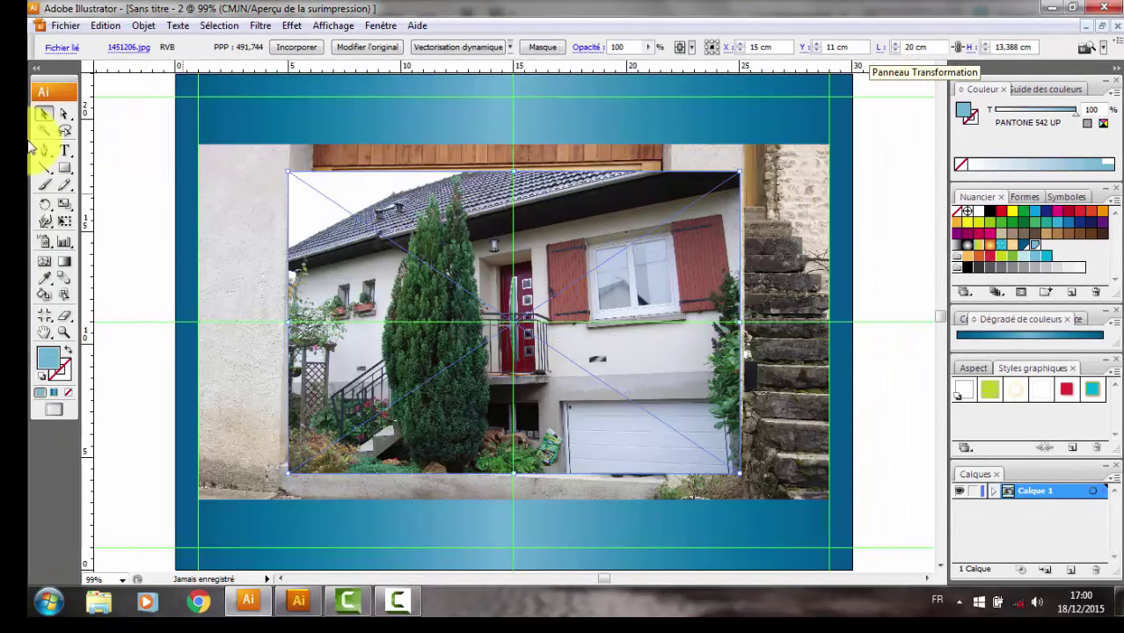
# - Send the house photo backward behind the blue pane shapes via Objet > Disposition
pyautogui.rightClick(696, 268)
pyautogui.moveTo(747, 359)
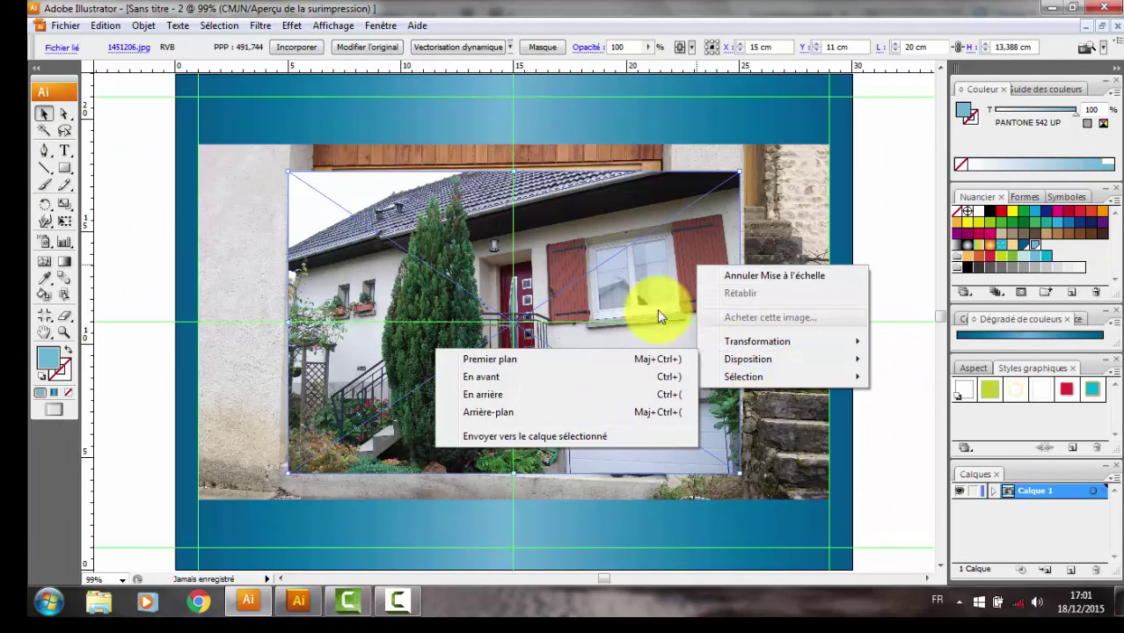
pyautogui.click(869, 229)
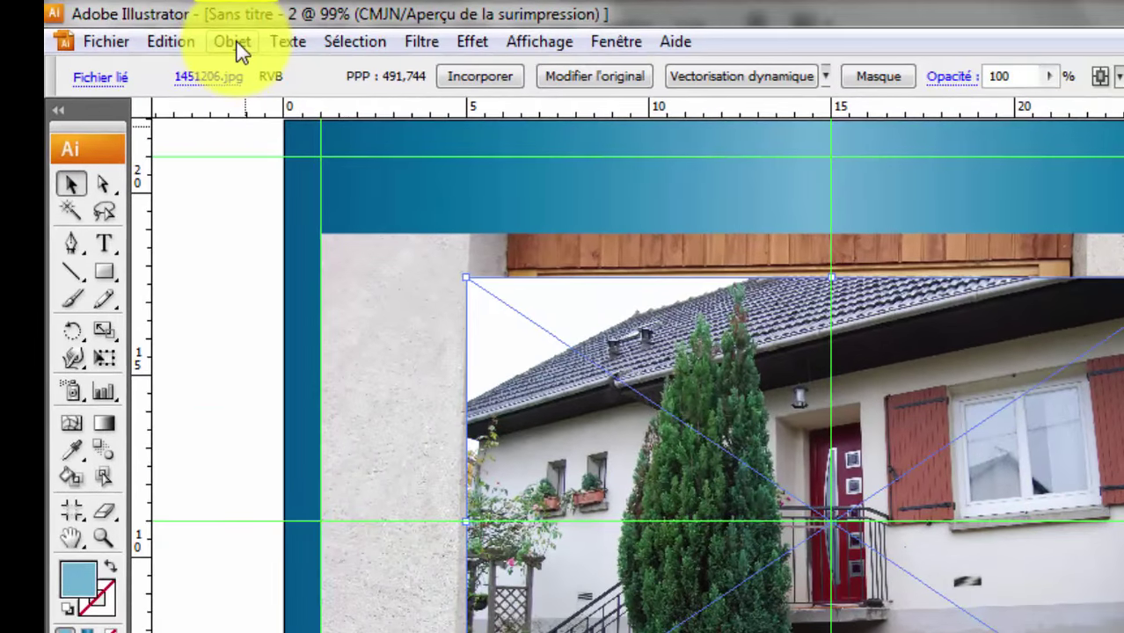
pyautogui.click(227, 40)
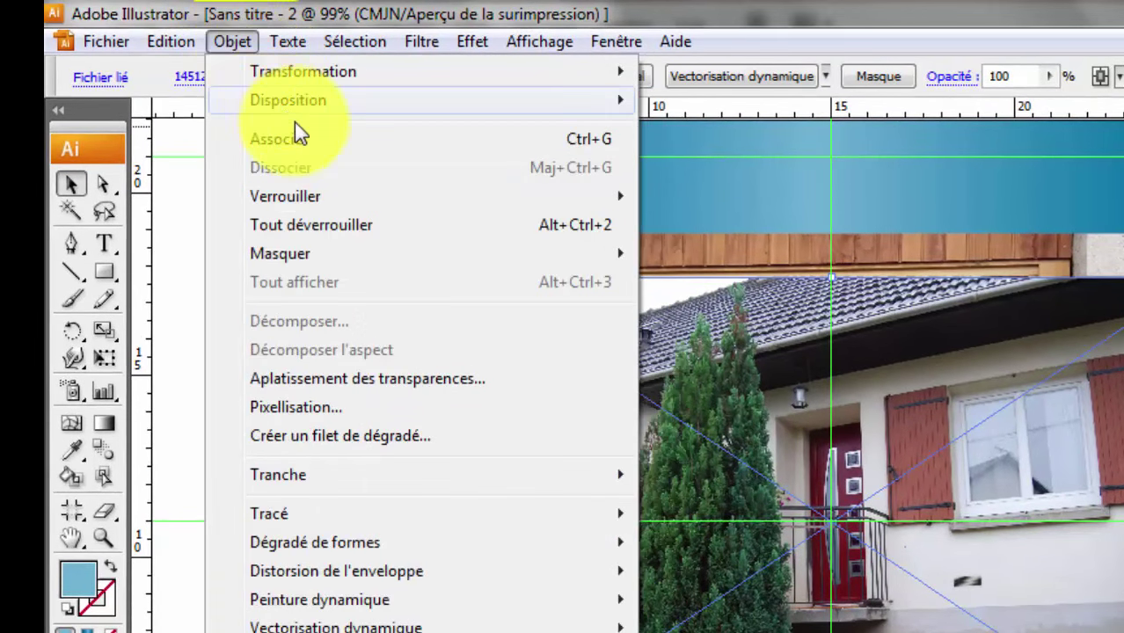
pyautogui.moveTo(265, 92)
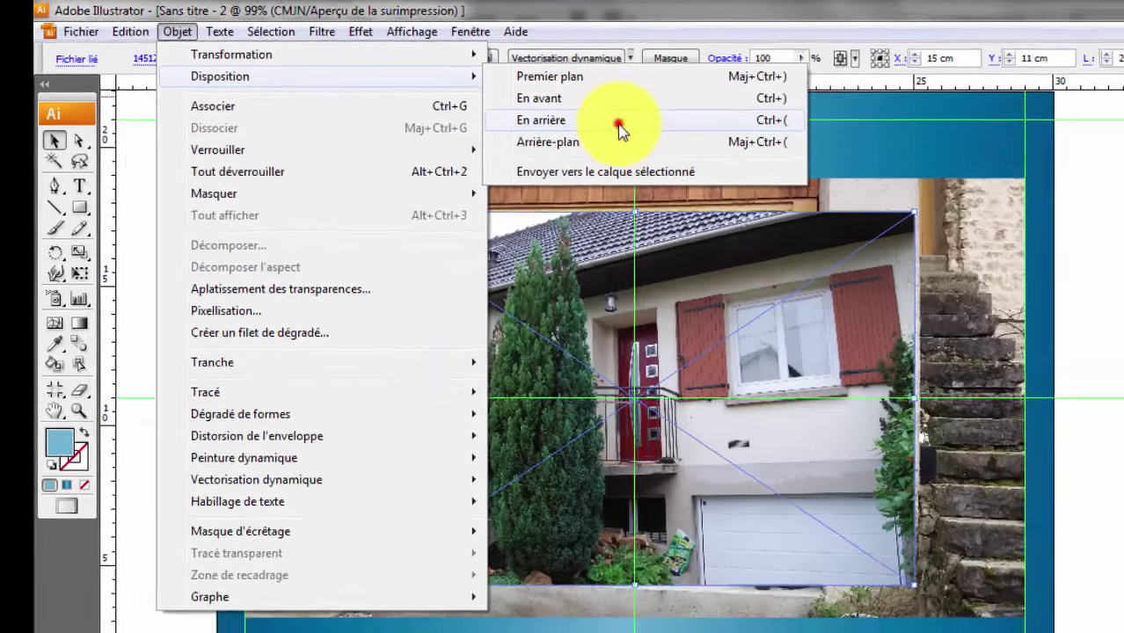
pyautogui.click(743, 157)
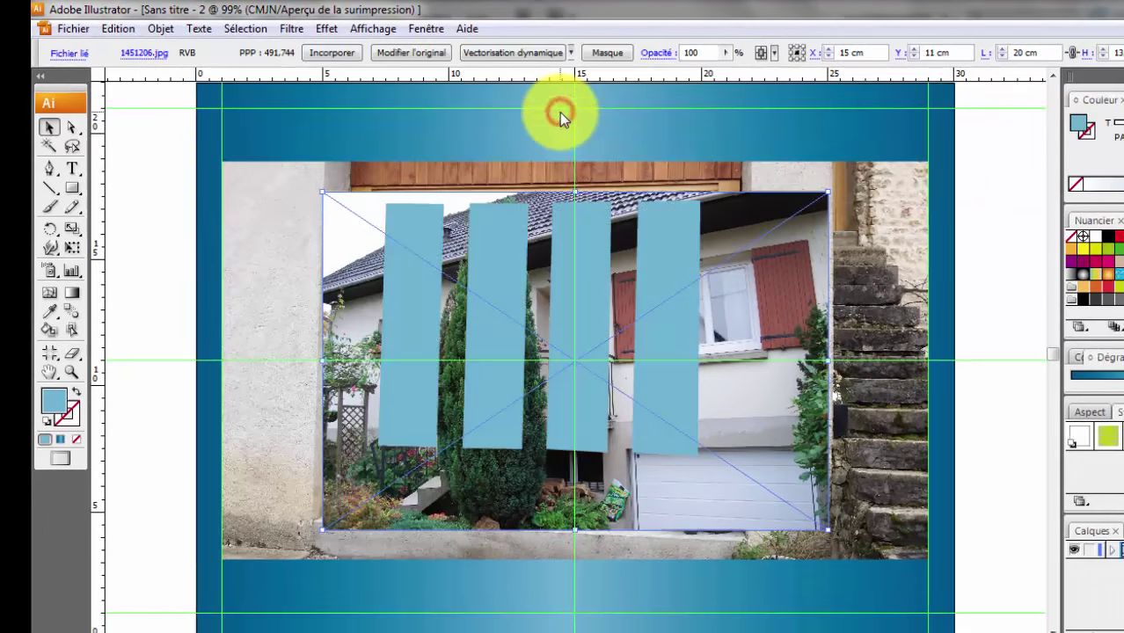
# - Clip the house photo to the pane shapes with Créer un masque d'écrêtage
pyautogui.keyDown('shift'); pyautogui.click(668, 245); pyautogui.keyUp('shift')
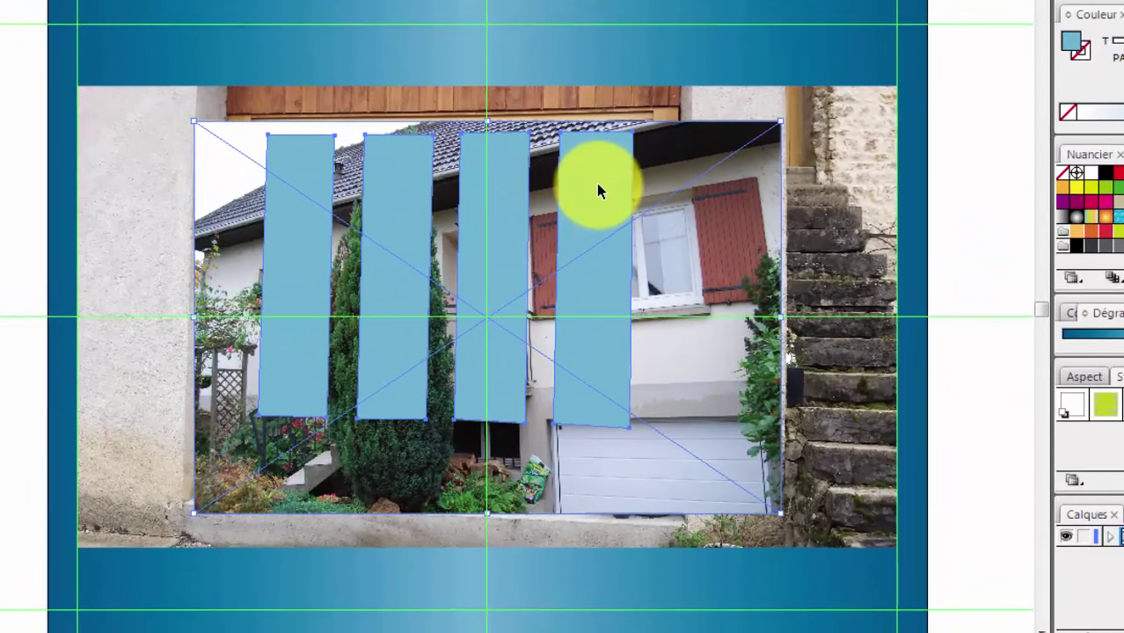
pyautogui.rightClick(596, 189)
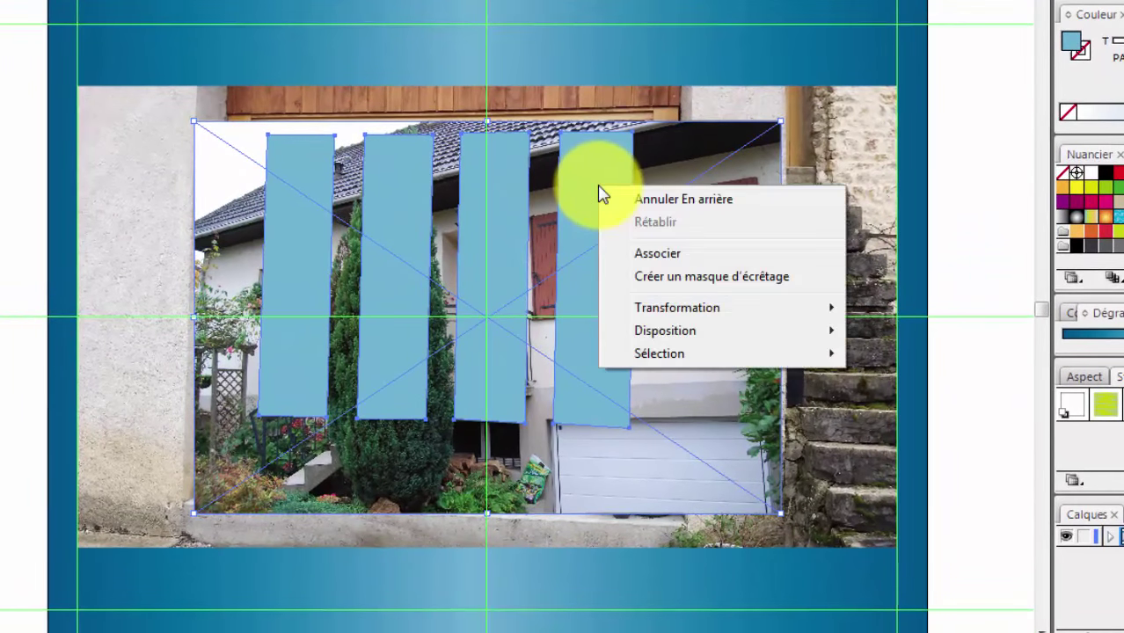
pyautogui.click(723, 278)
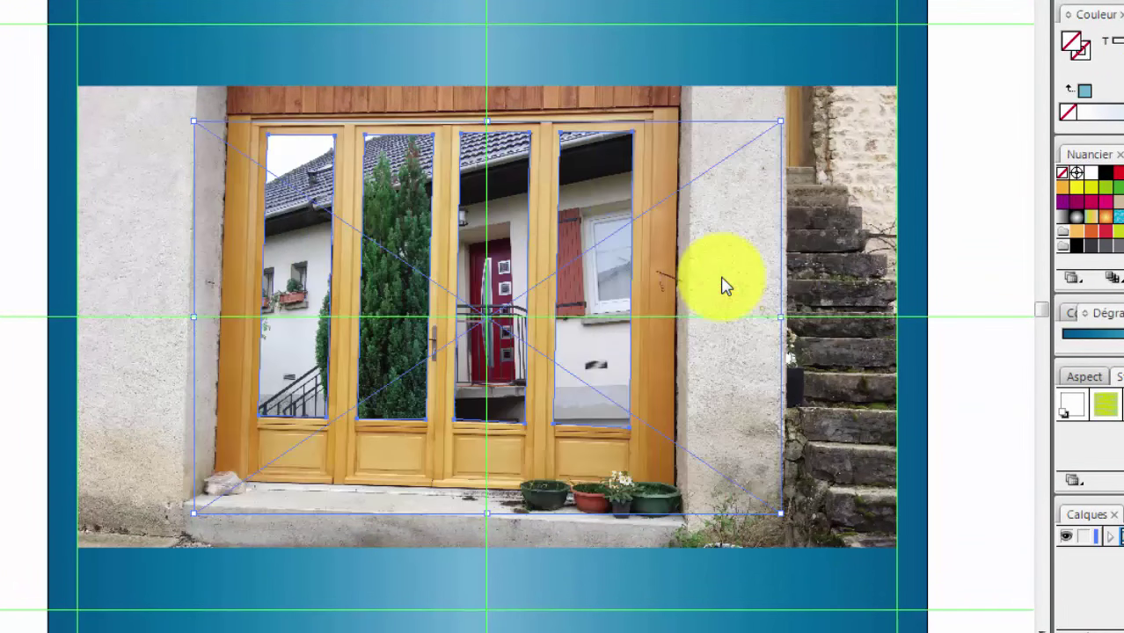
pyautogui.click(988, 210)
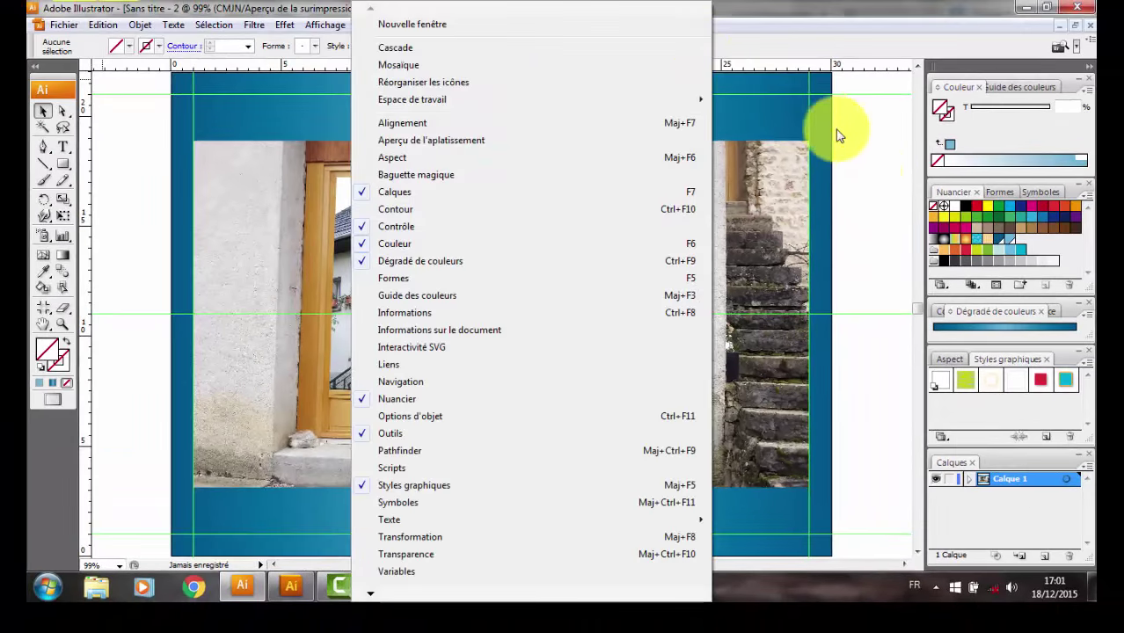
pyautogui.click(867, 165)
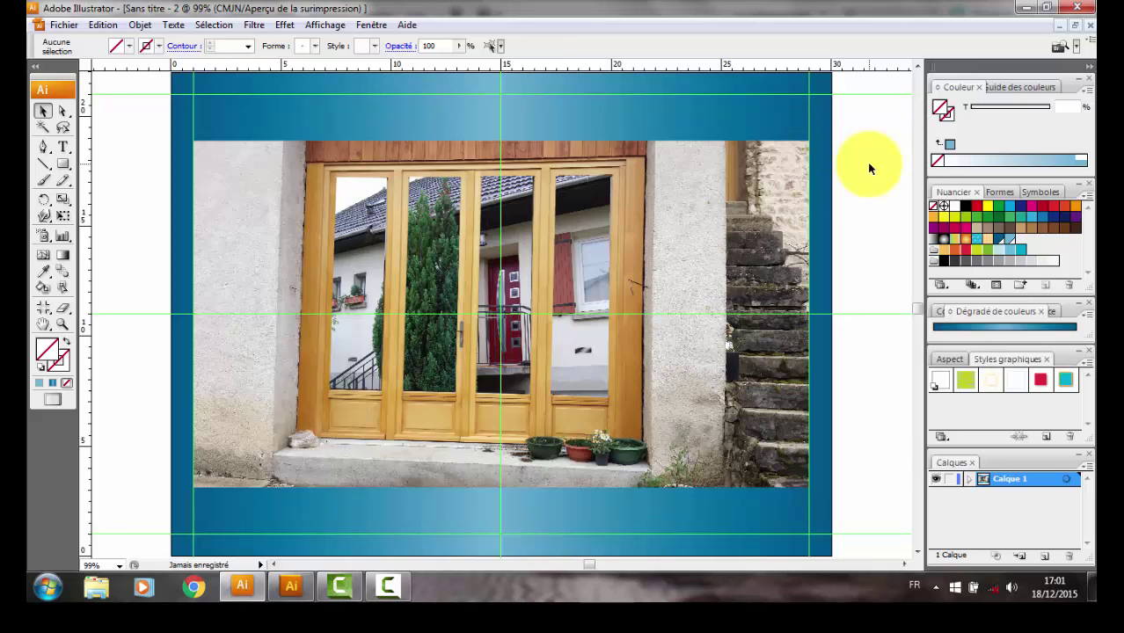
pyautogui.click(79, 27)
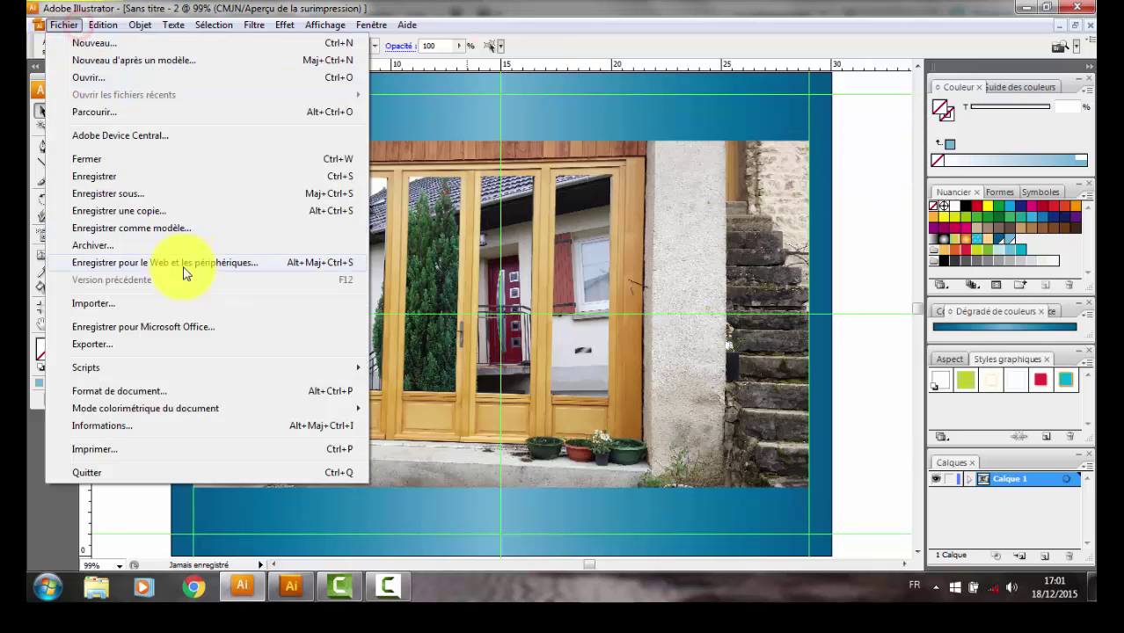
# - Save the design for web as a PNG-24 file on the desktop
pyautogui.click(190, 263)
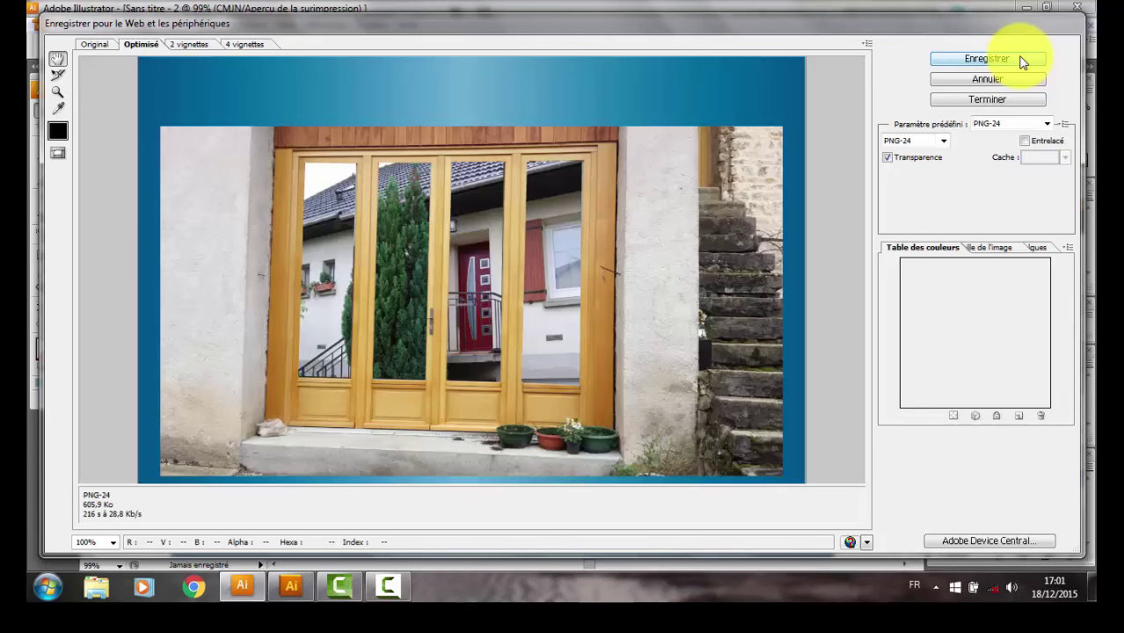
pyautogui.click(1021, 60)
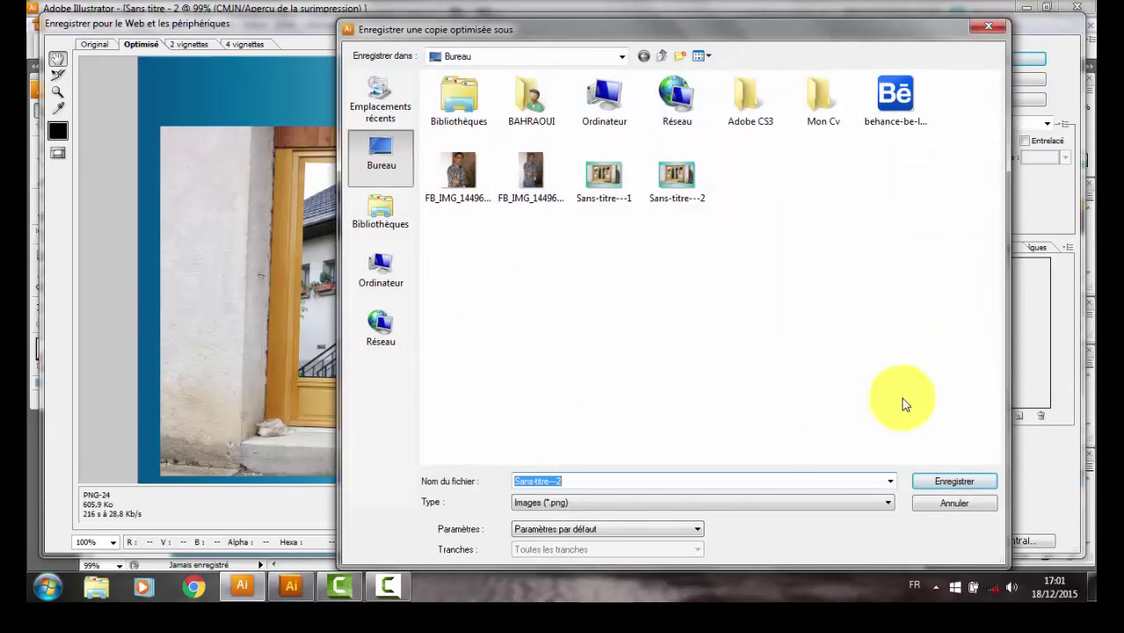
pyautogui.click(708, 482)
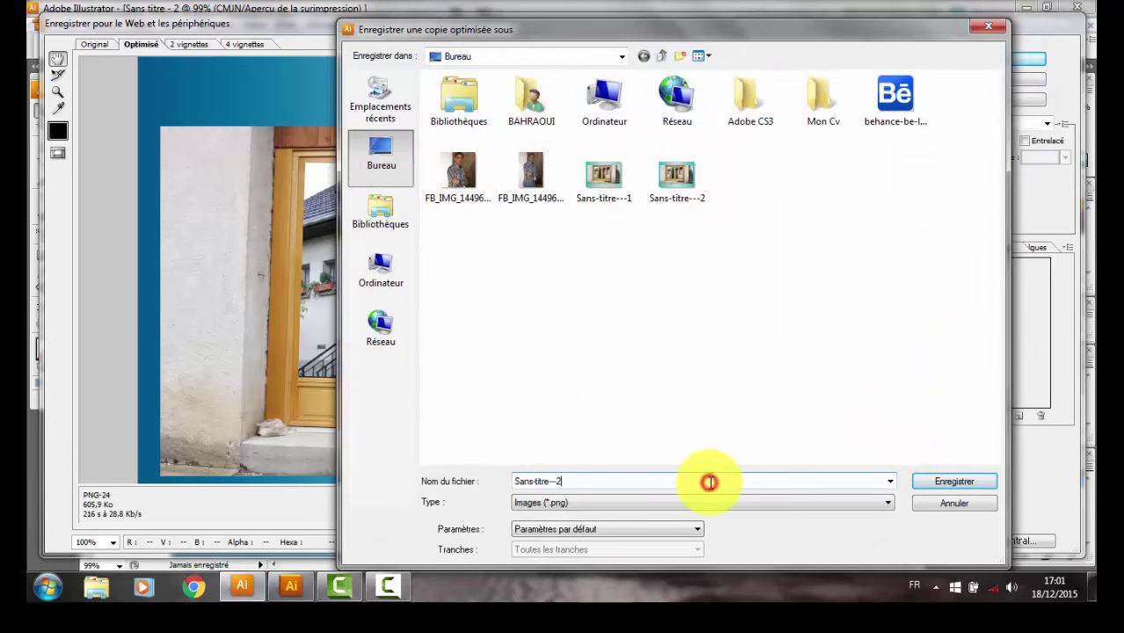
pyautogui.write('3')
pyautogui.press('Return')
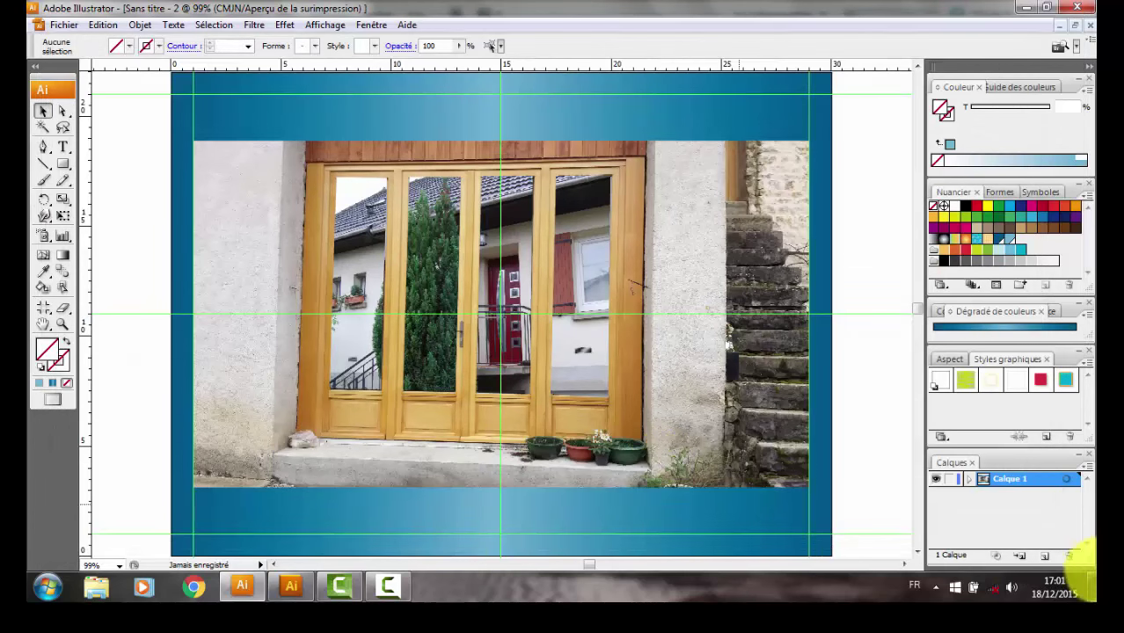
pyautogui.click(1092, 587)
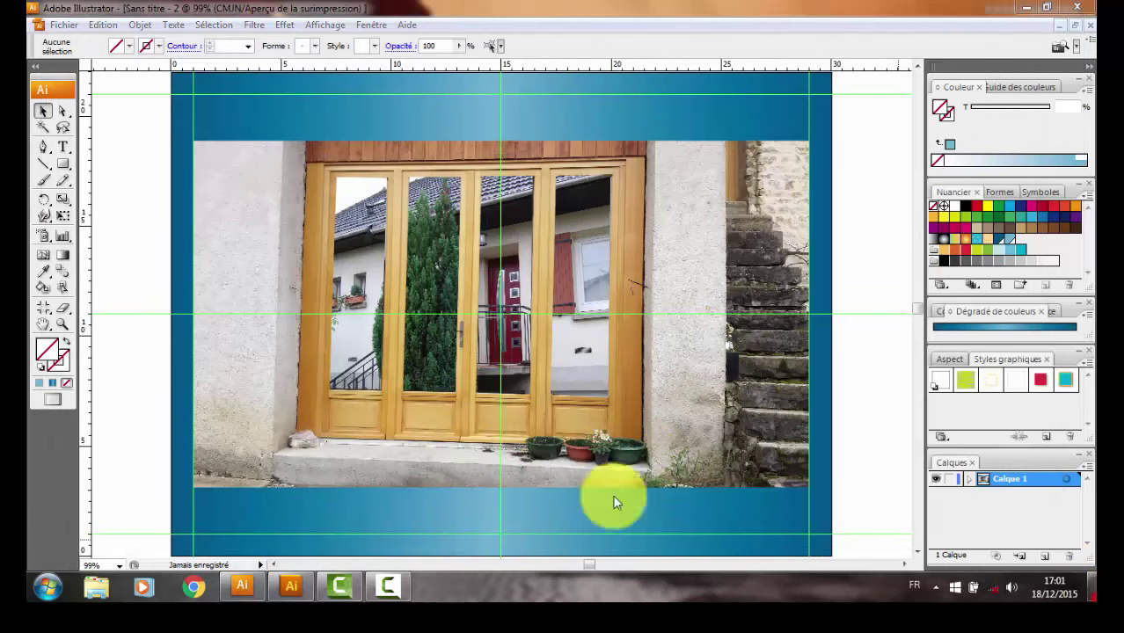
pyautogui.click(222, 306)
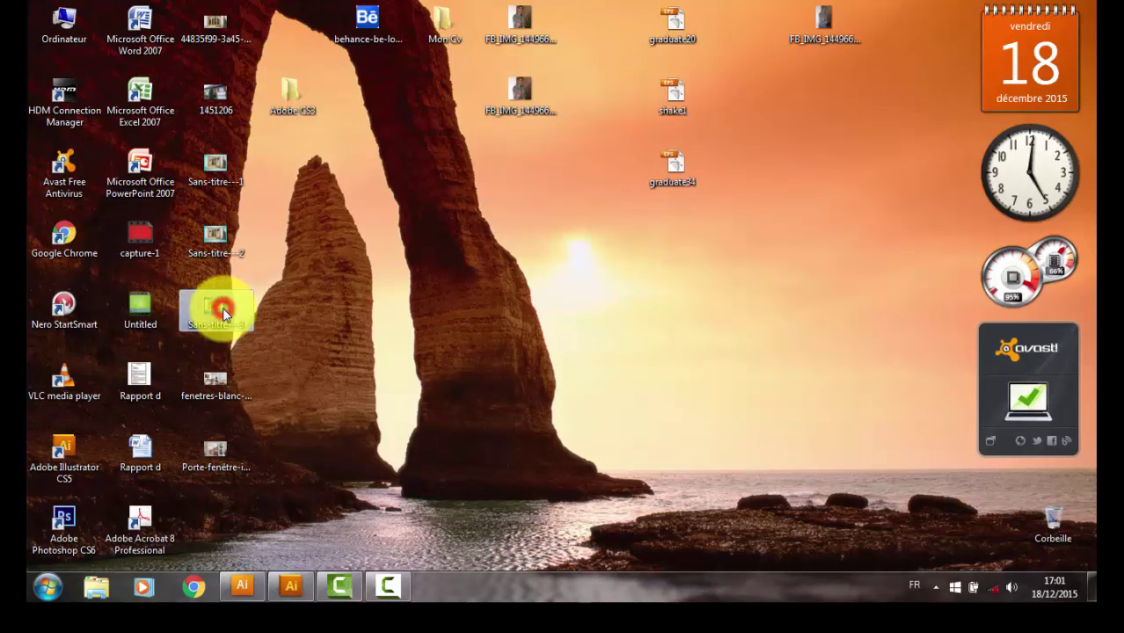
# - Open the exported PNG from the desktop in Windows Photo Viewer
pyautogui.doubleClick(222, 307)
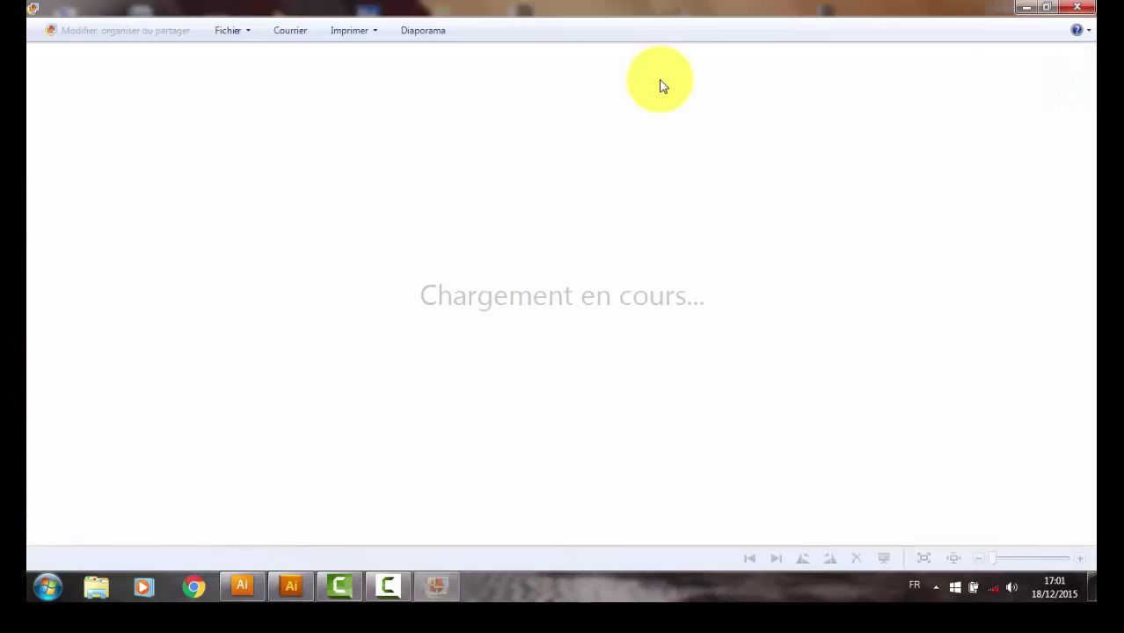